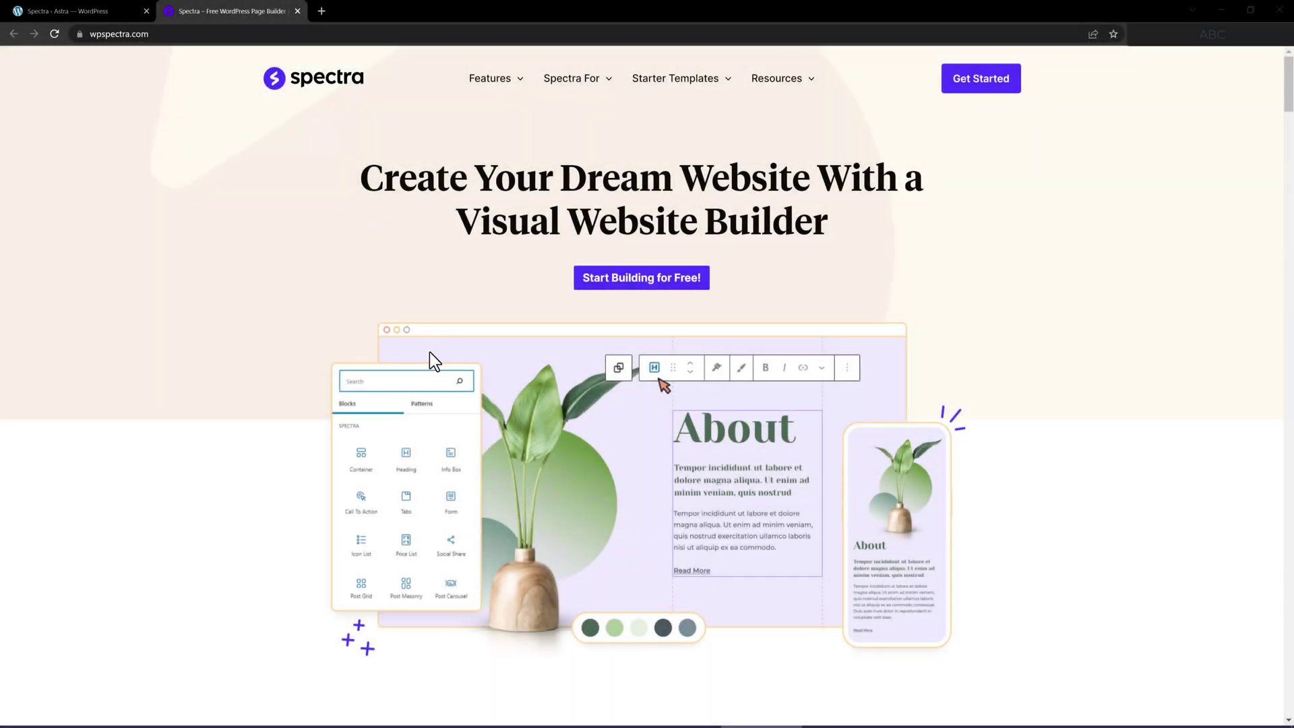
Step: Browse the wpspectra.com homepage, then go to the Features > Blocks page
scroll(220, 327, "down", 6)
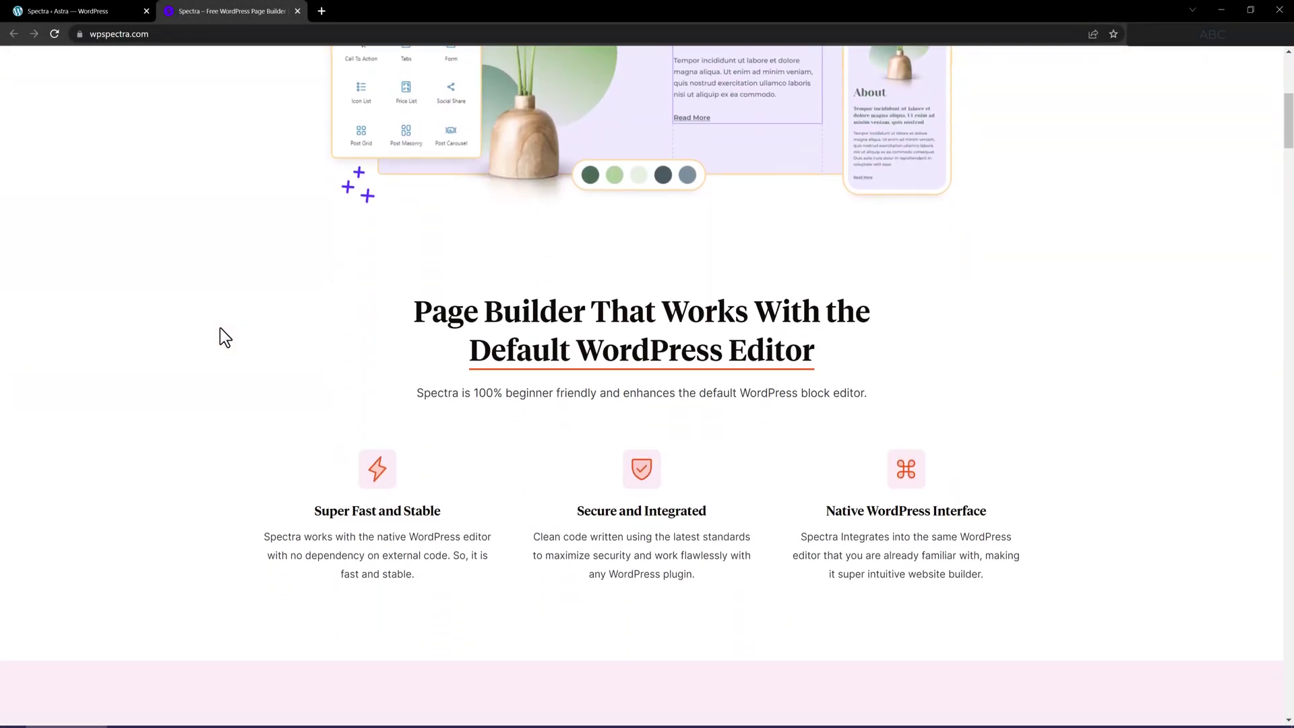
scroll(226, 337, "down", 6)
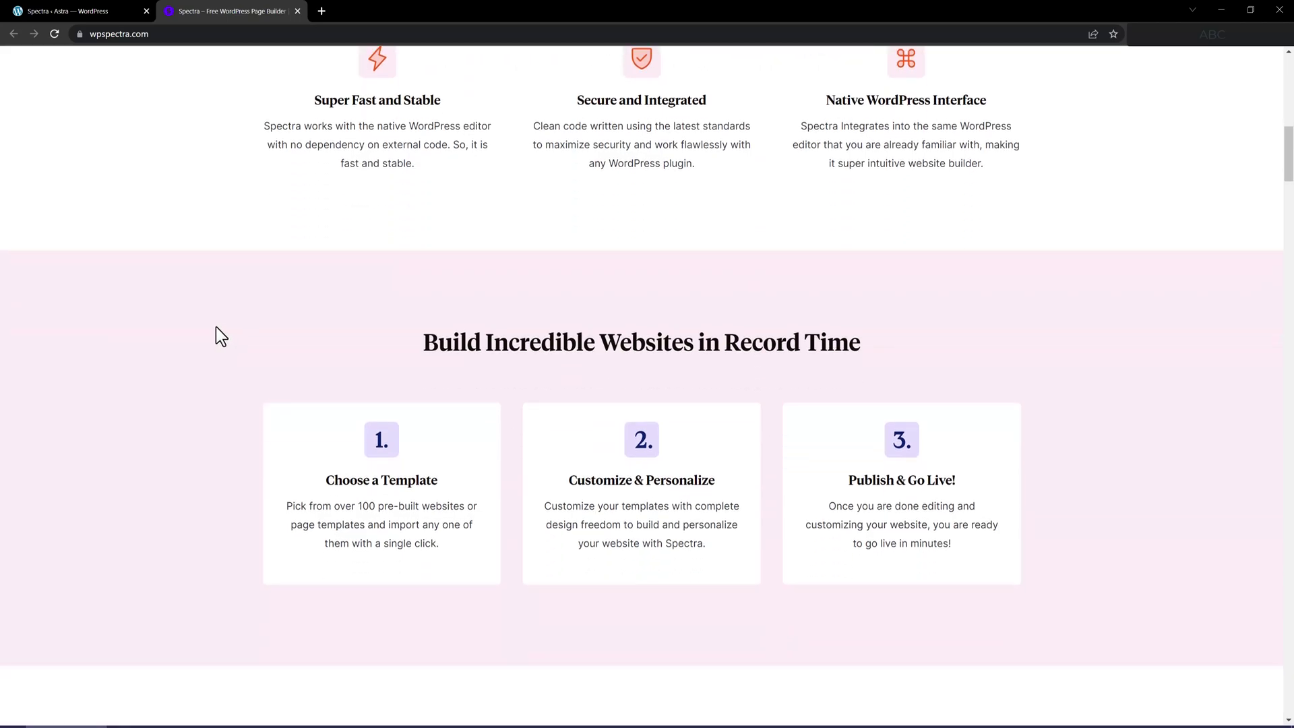
scroll(216, 327, "down", 11)
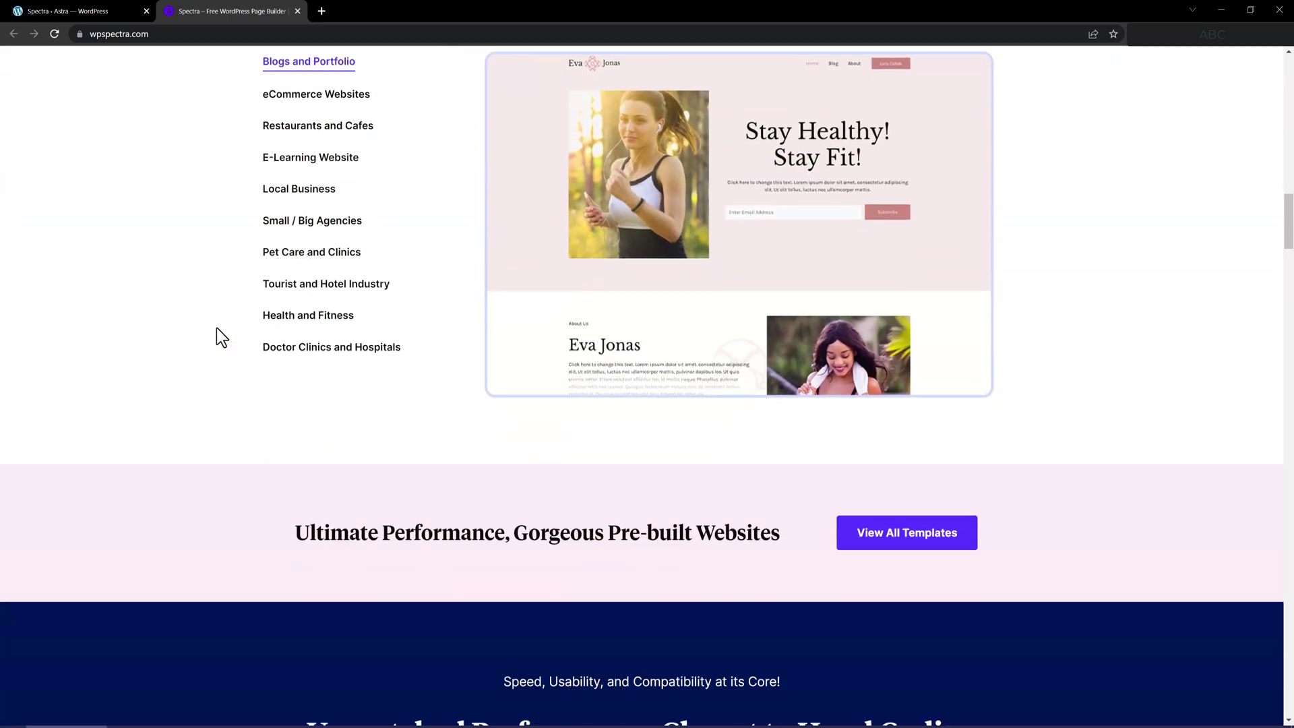
key("Home")
mouse_move(504, 95)
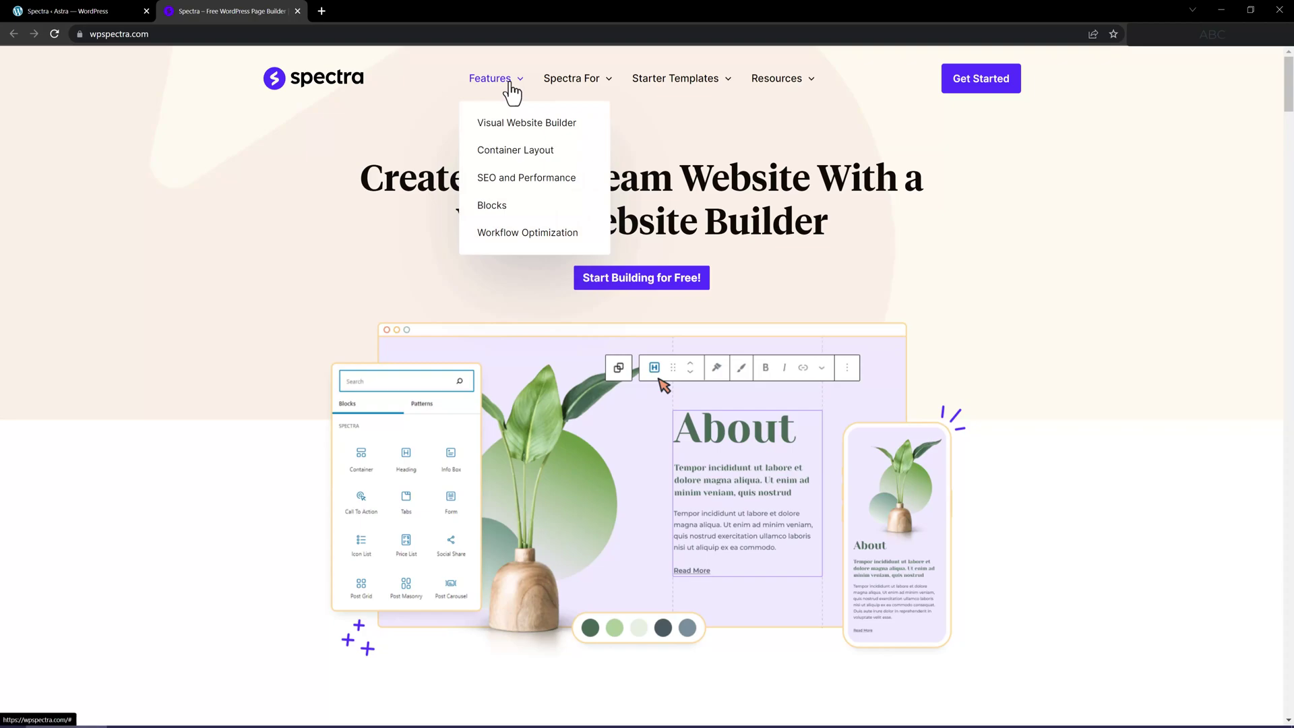
mouse_move(562, 86)
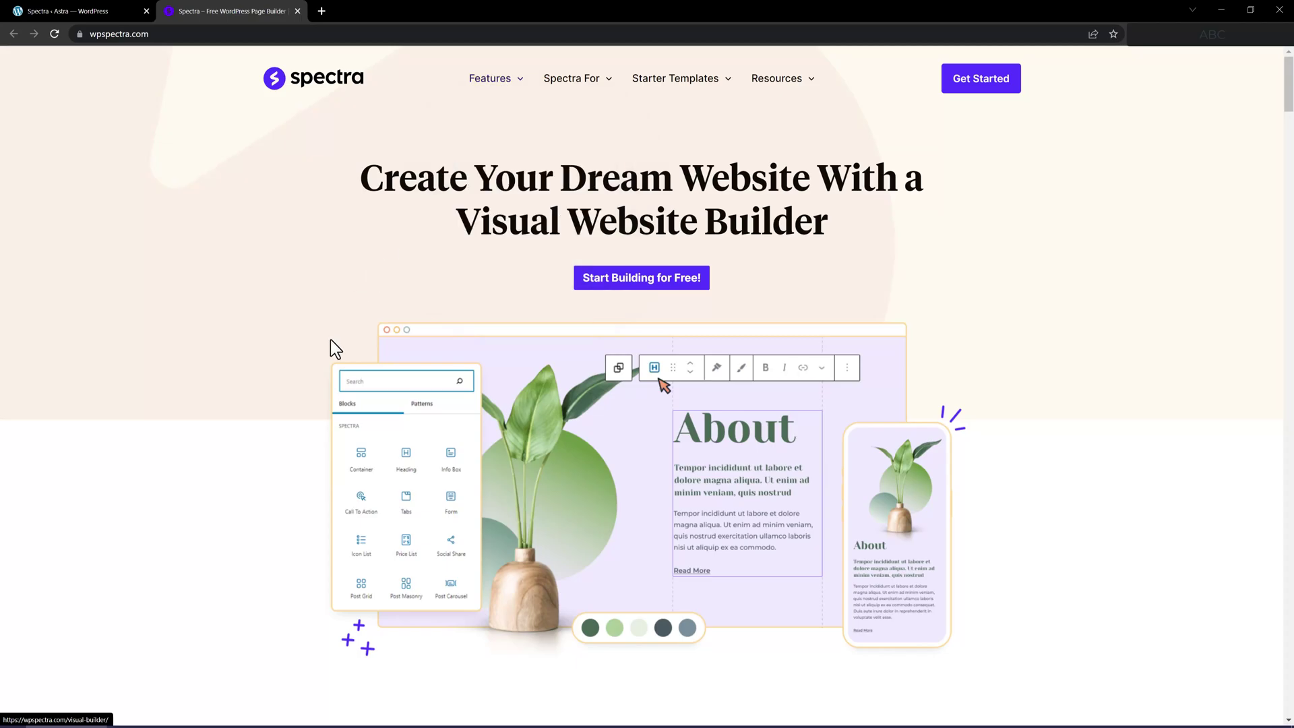
left_click(488, 206)
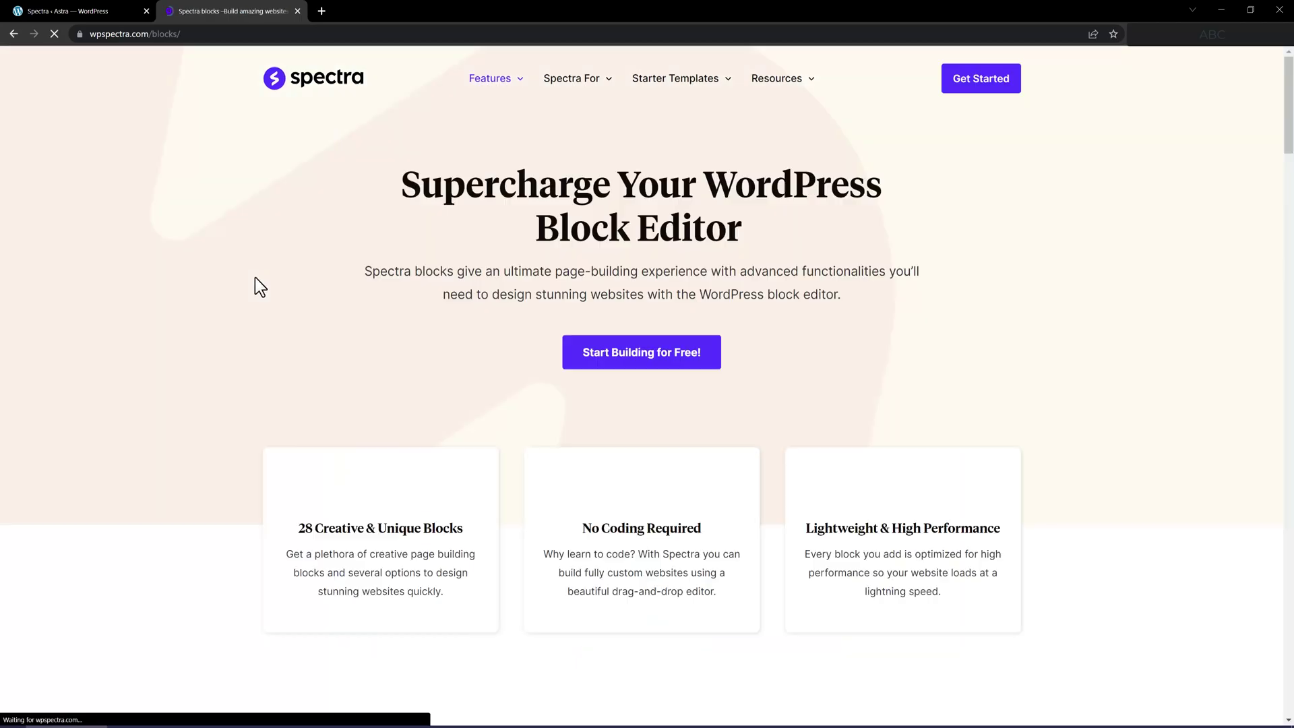
Step: Scroll through the 'All The Design Blocks You Need' grid, then switch to WordPress's Spectra settings
scroll(236, 353, "down", 4)
scroll(233, 345, "down", 5)
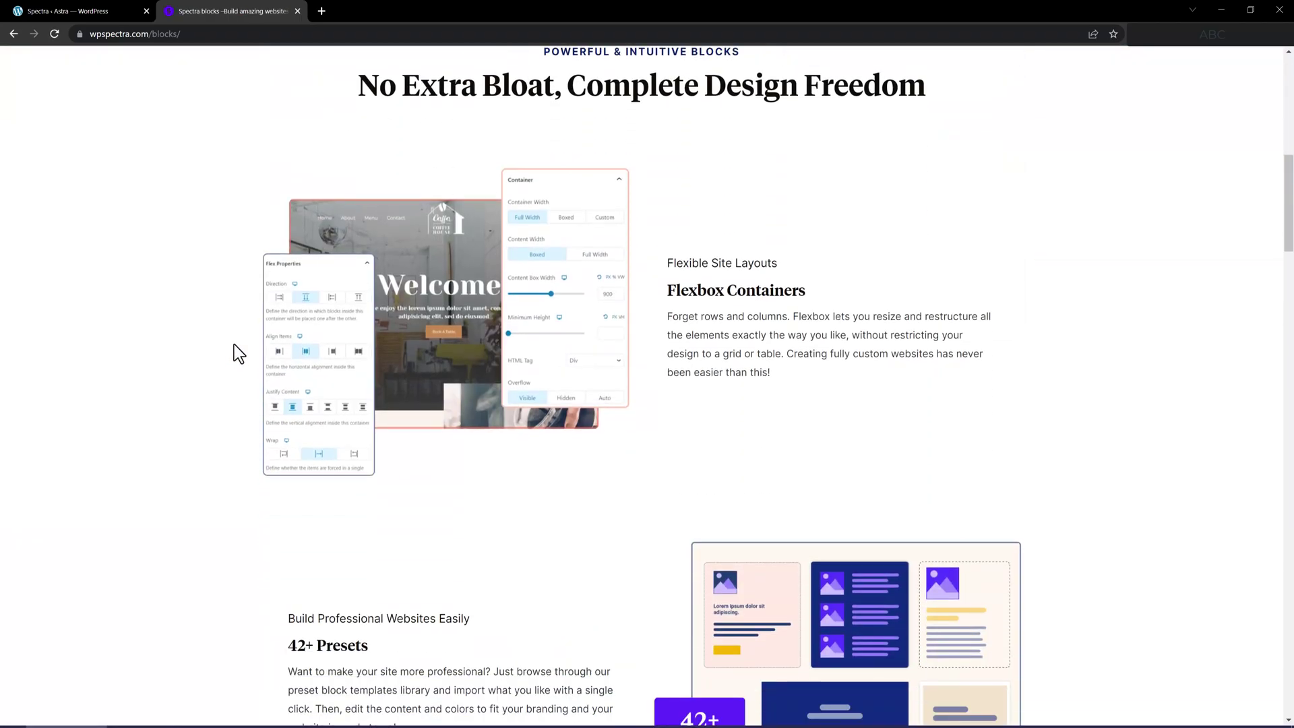
scroll(236, 345, "down", 6)
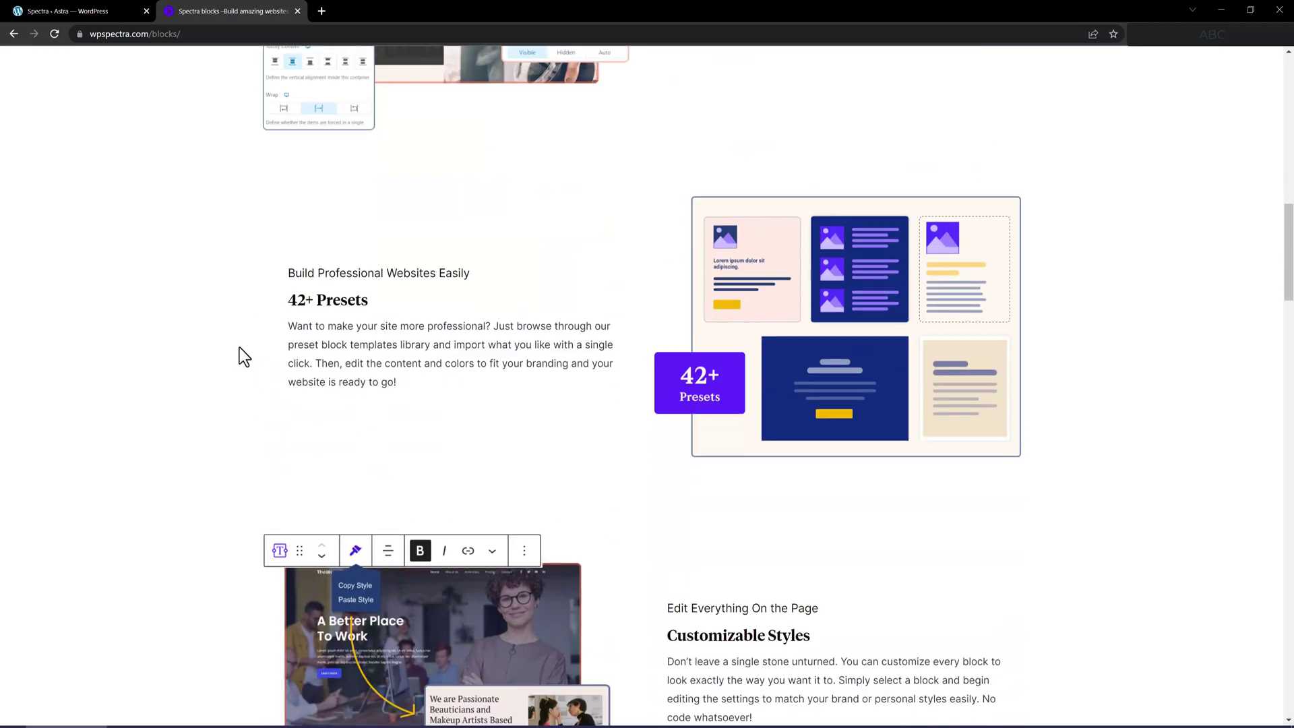
scroll(244, 355, "down", 3)
scroll(240, 347, "down", 5)
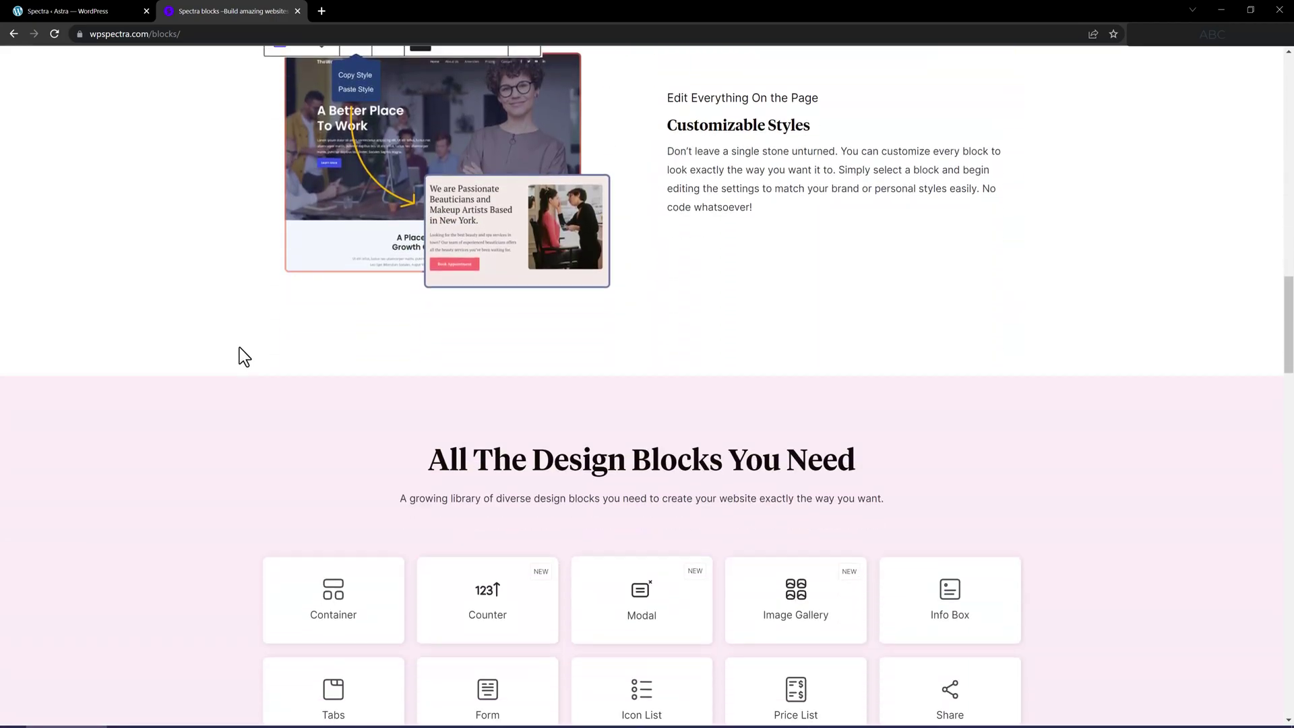
scroll(239, 347, "down", 4)
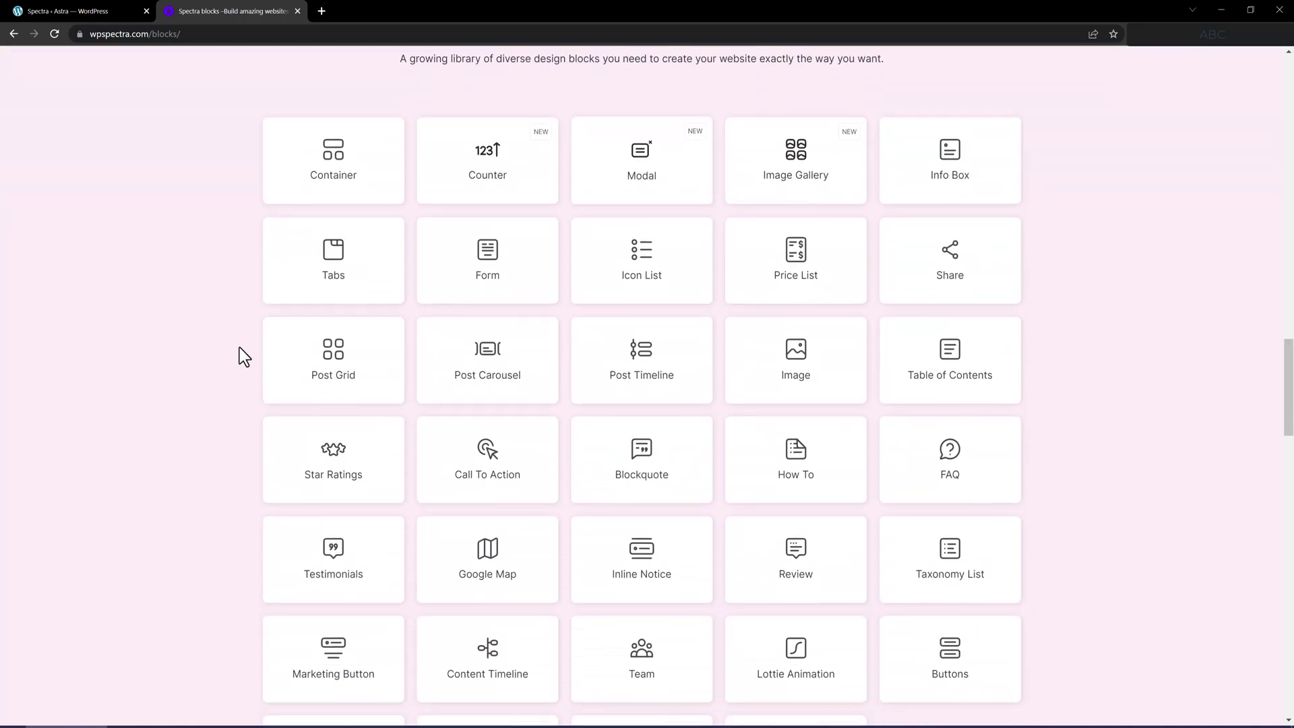
scroll(240, 347, "down", 3)
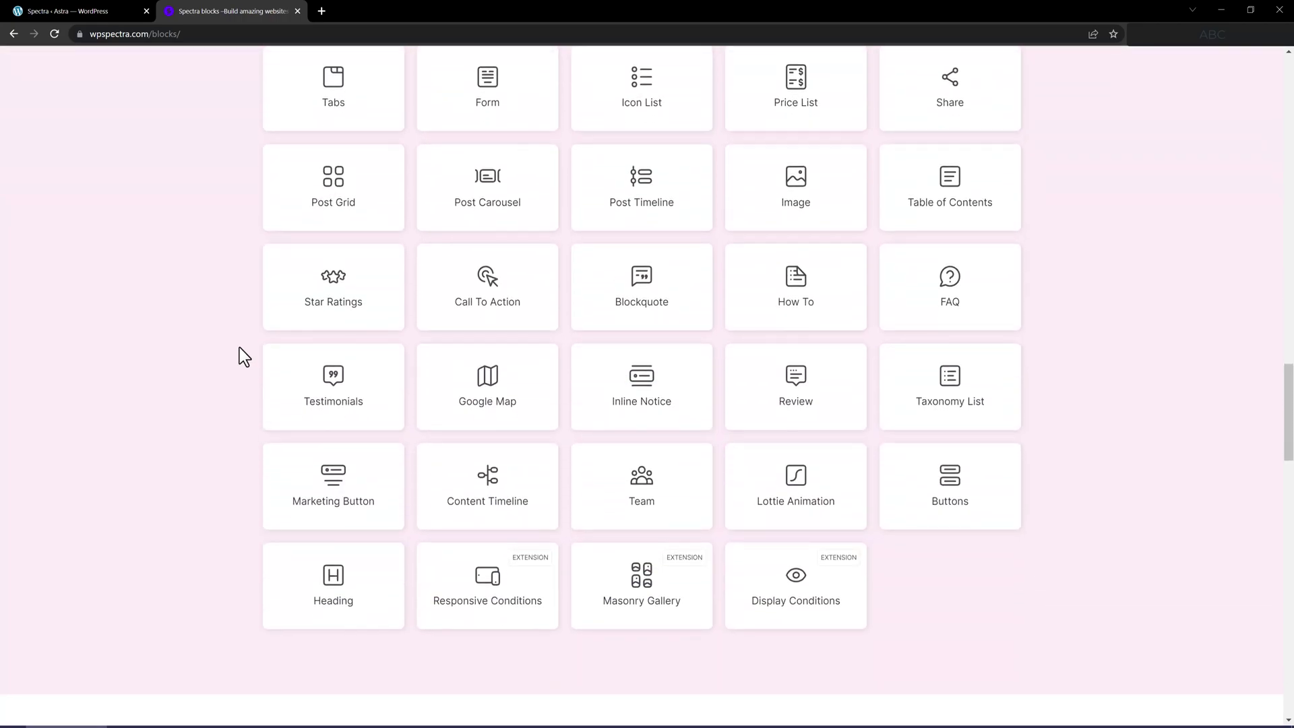
scroll(240, 346, "down", 1)
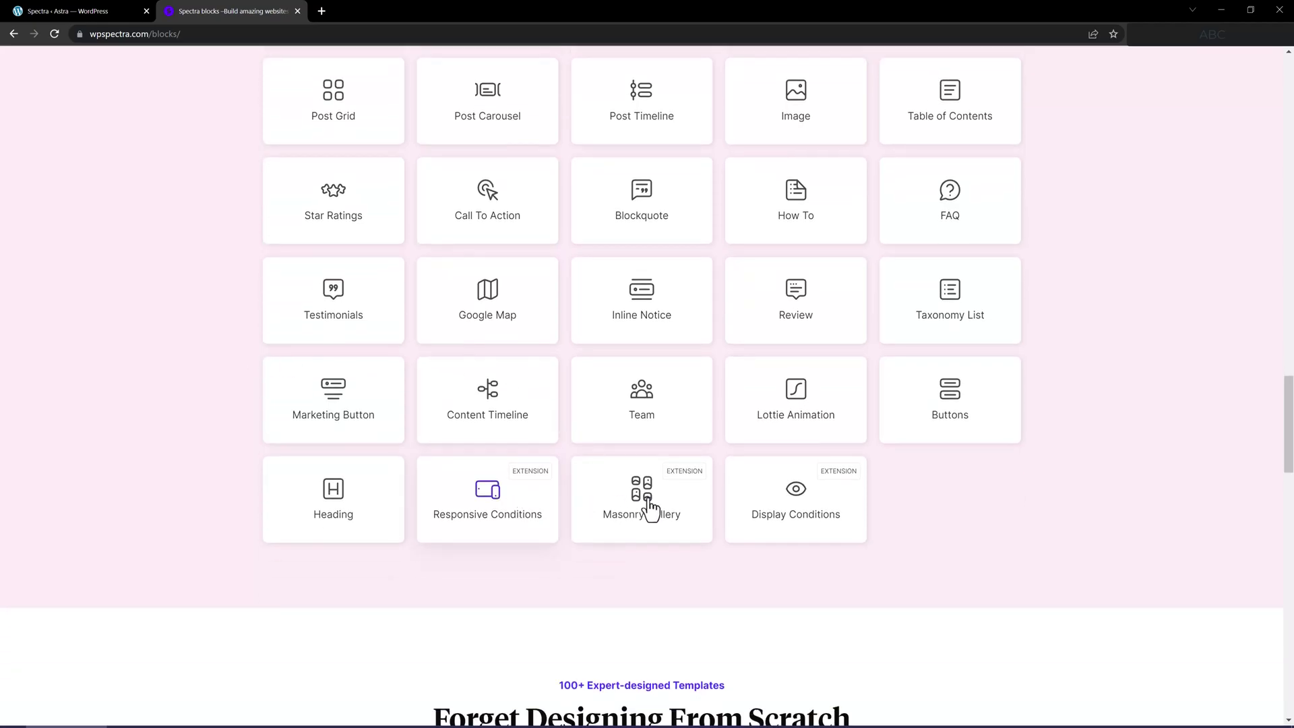
scroll(364, 450, "down", 2)
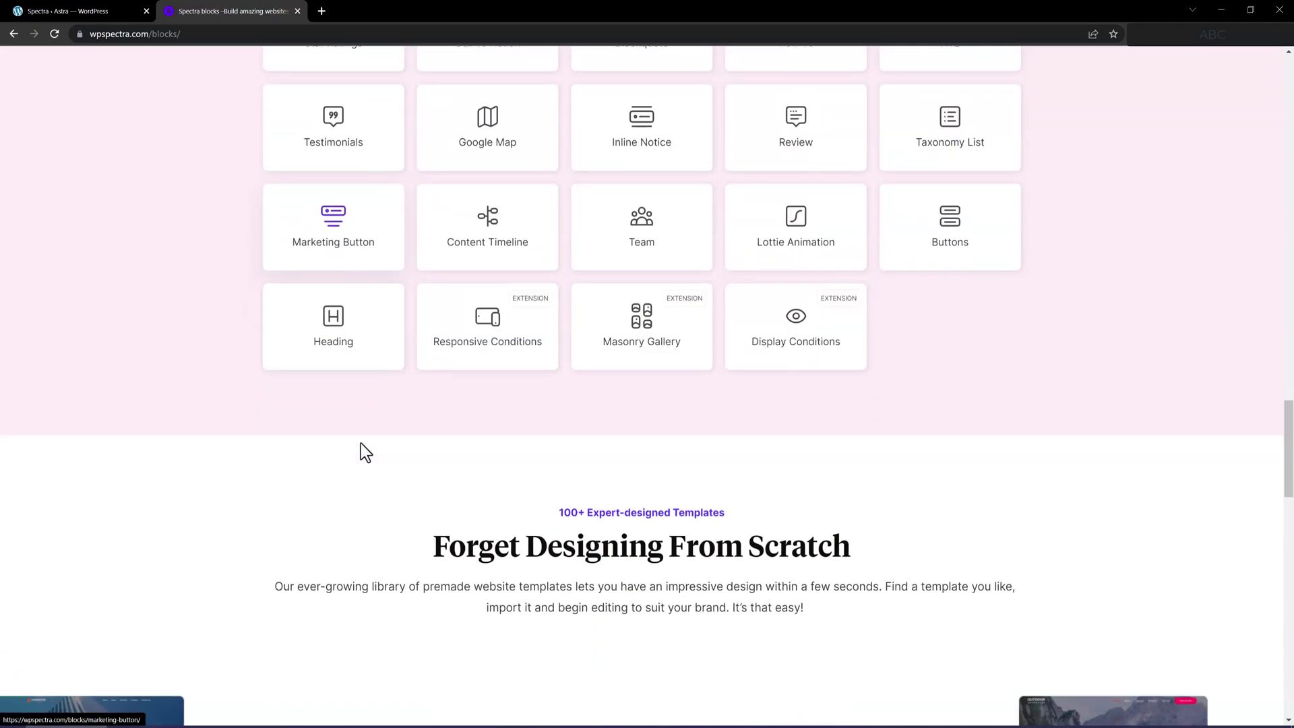
scroll(361, 444, "down", 2)
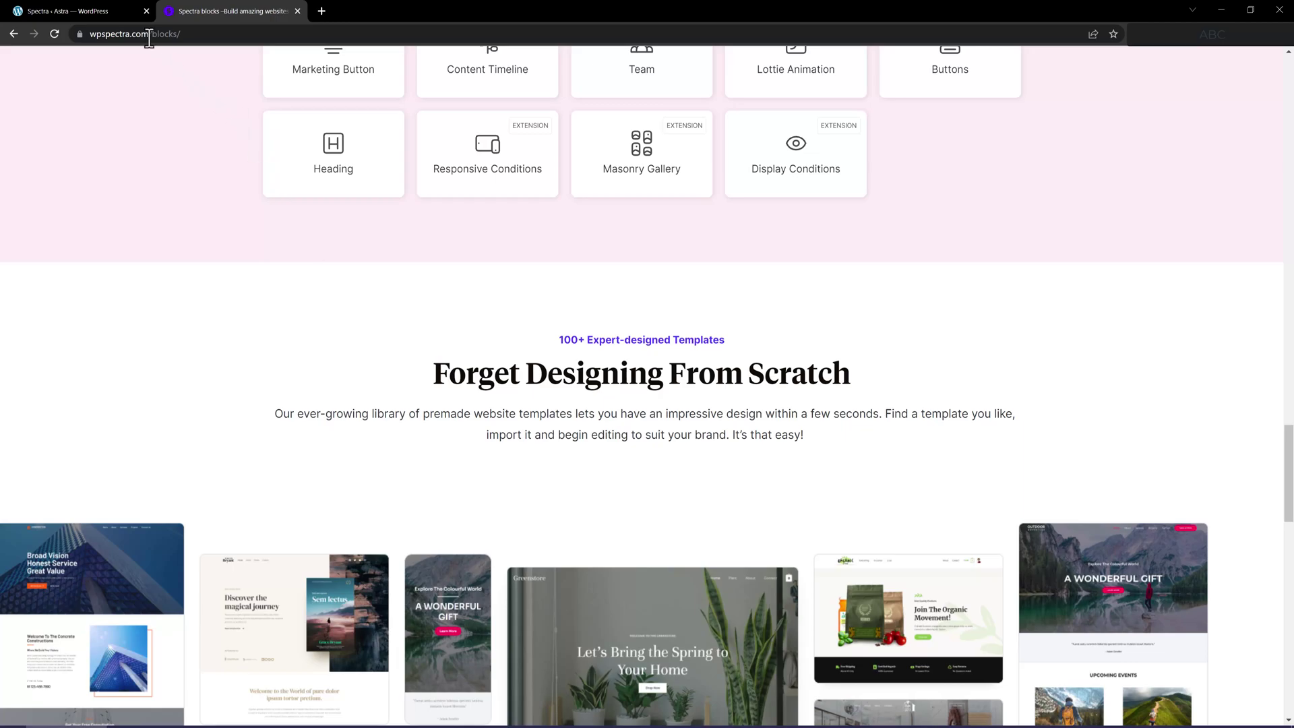
left_click(111, 11)
Step: Filter Spectra's blocks list by Core, Creative, Content, SEO and Extensions in turn
scroll(169, 318, "up", 1)
scroll(196, 310, "up", 1)
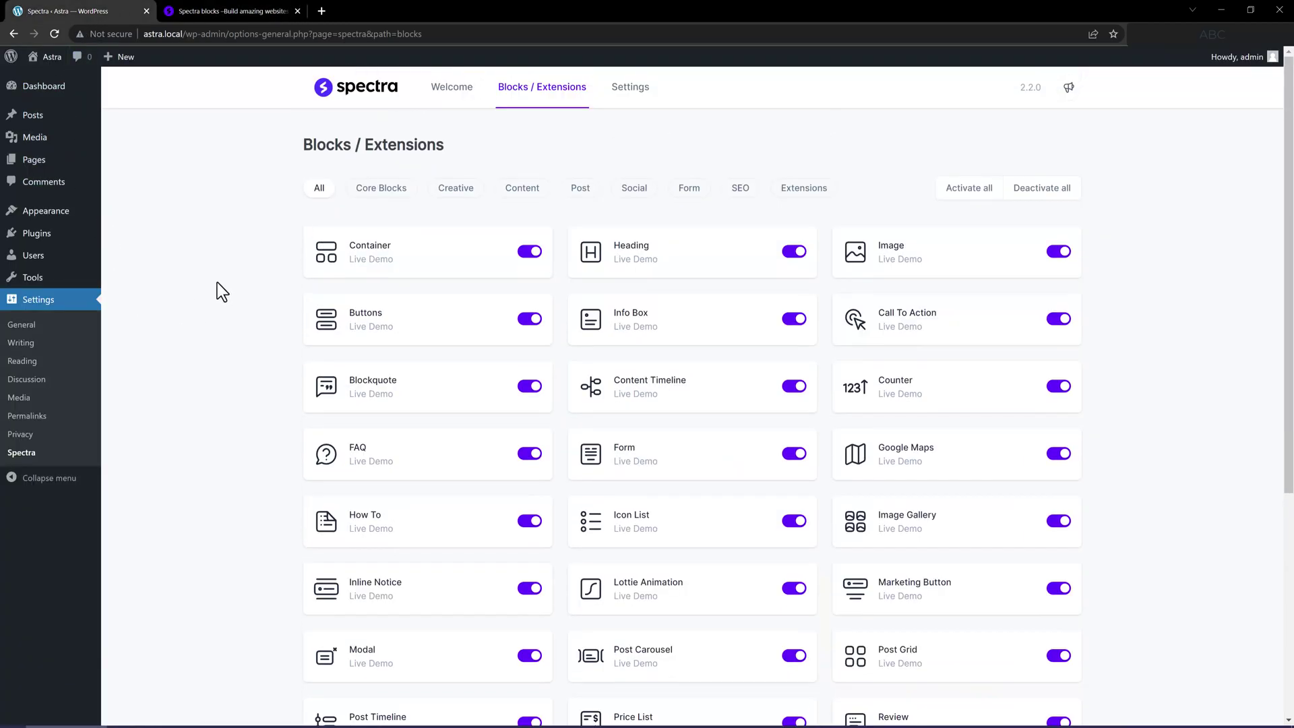
scroll(875, 464, "down", 5)
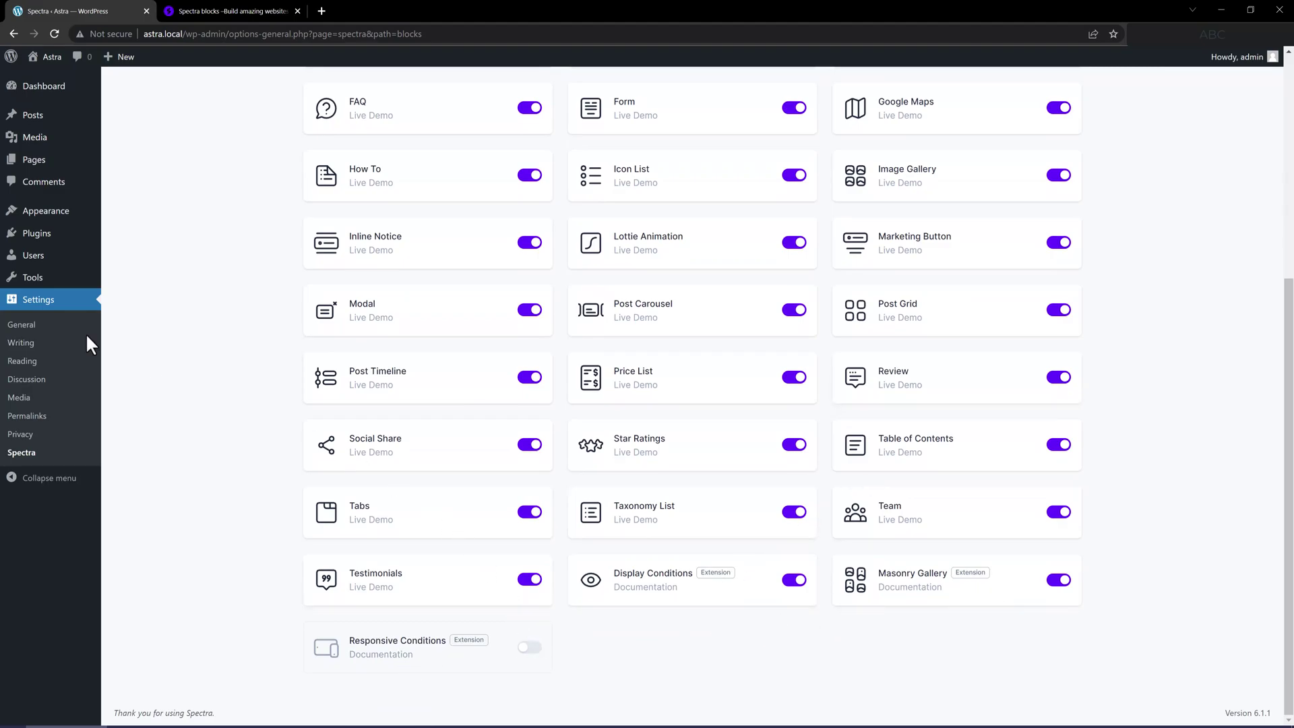
scroll(213, 375, "up", 5)
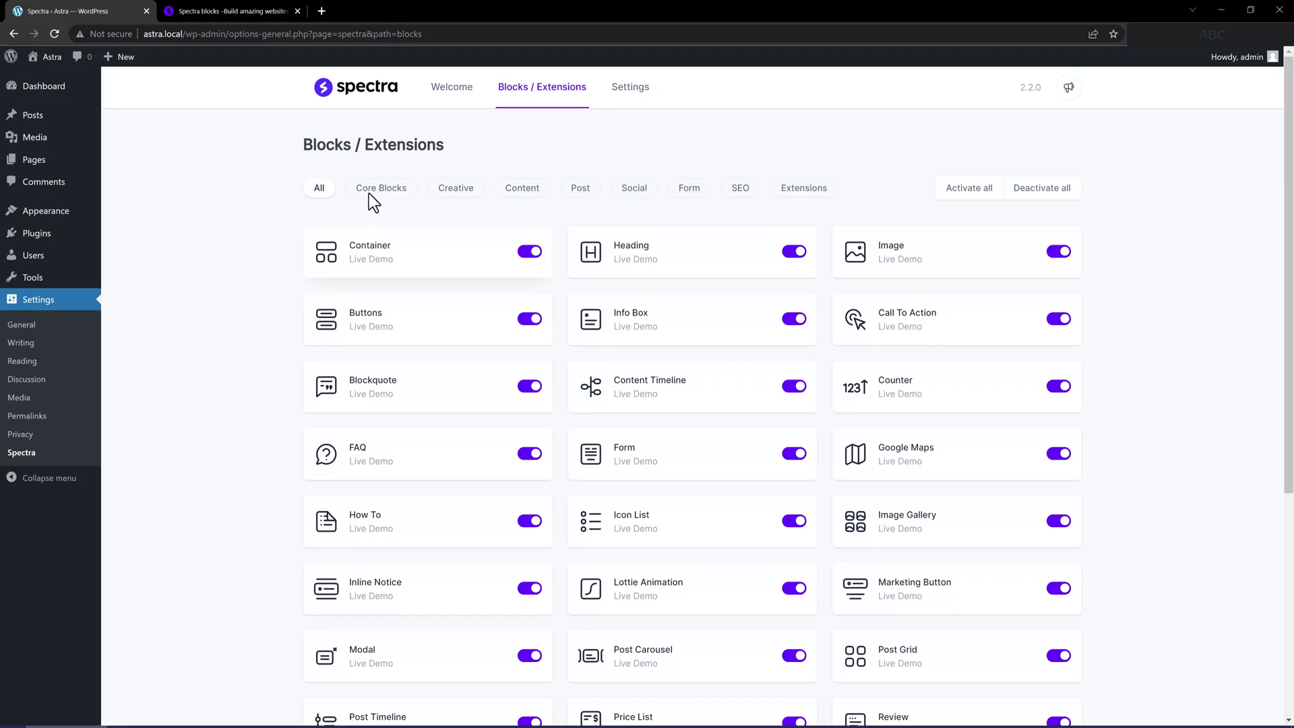
left_click(391, 196)
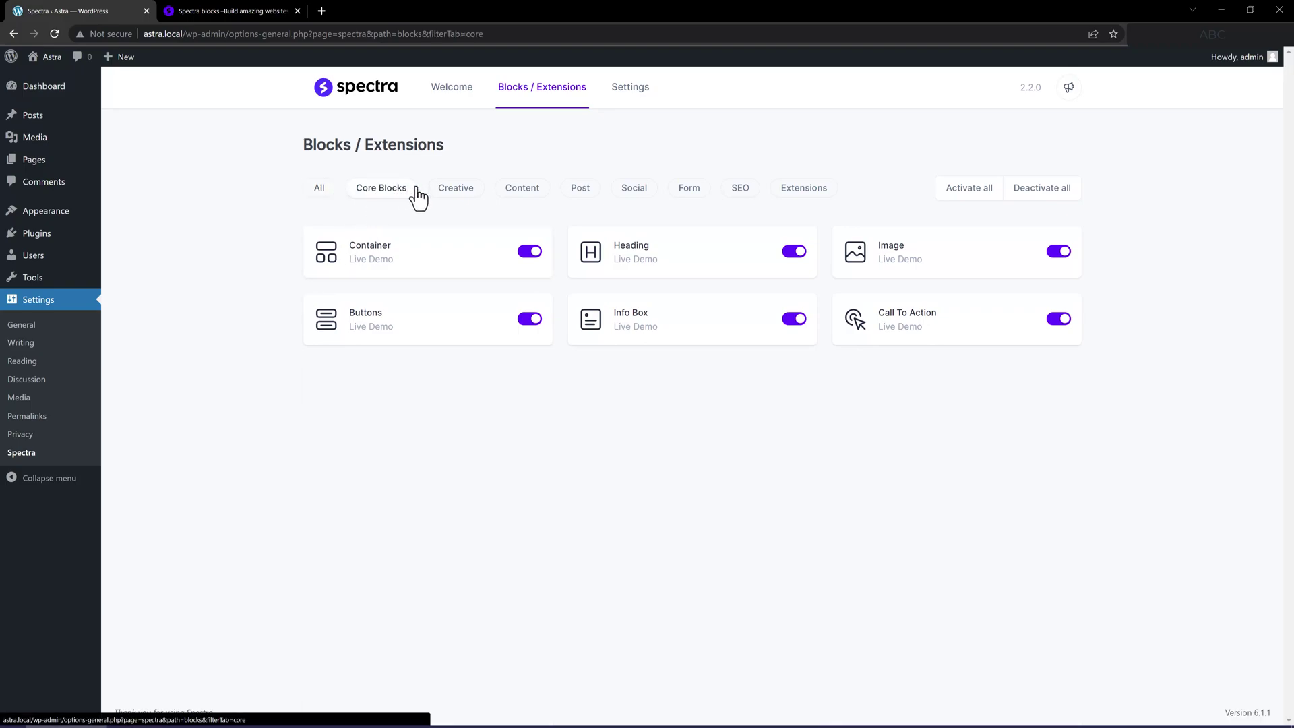
left_click(465, 200)
left_click(529, 199)
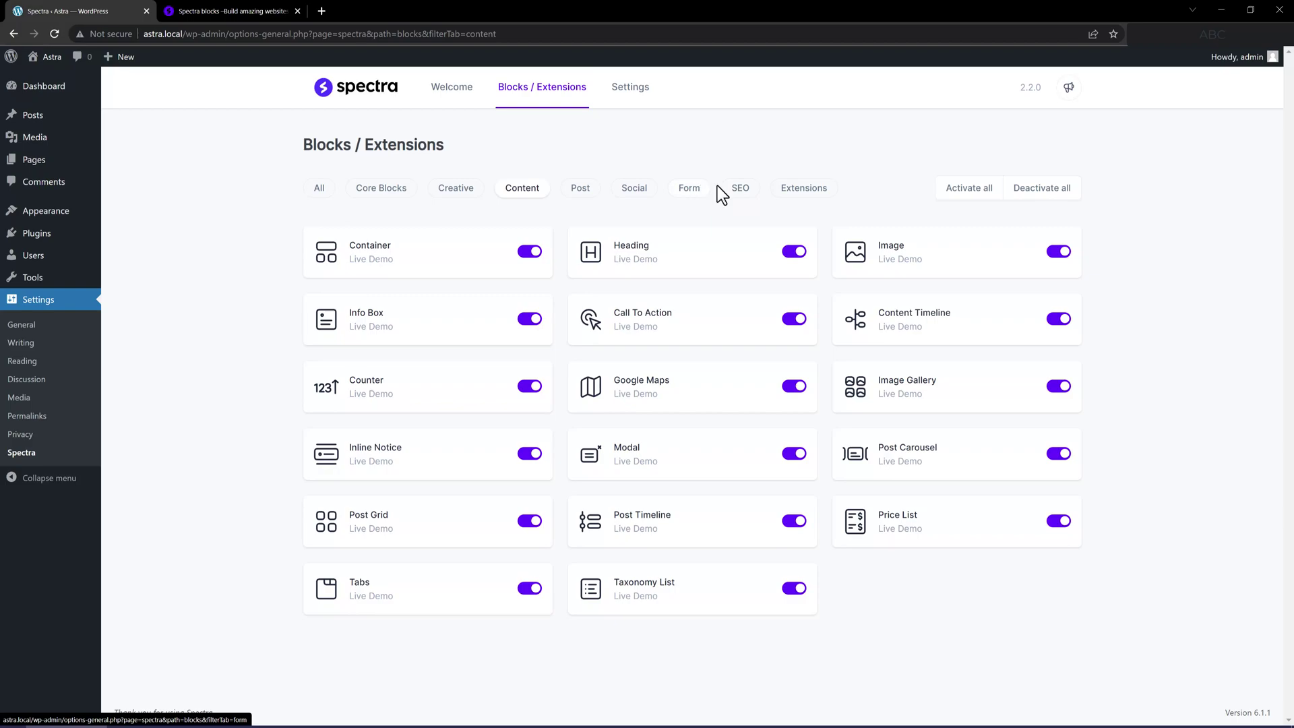
left_click(746, 200)
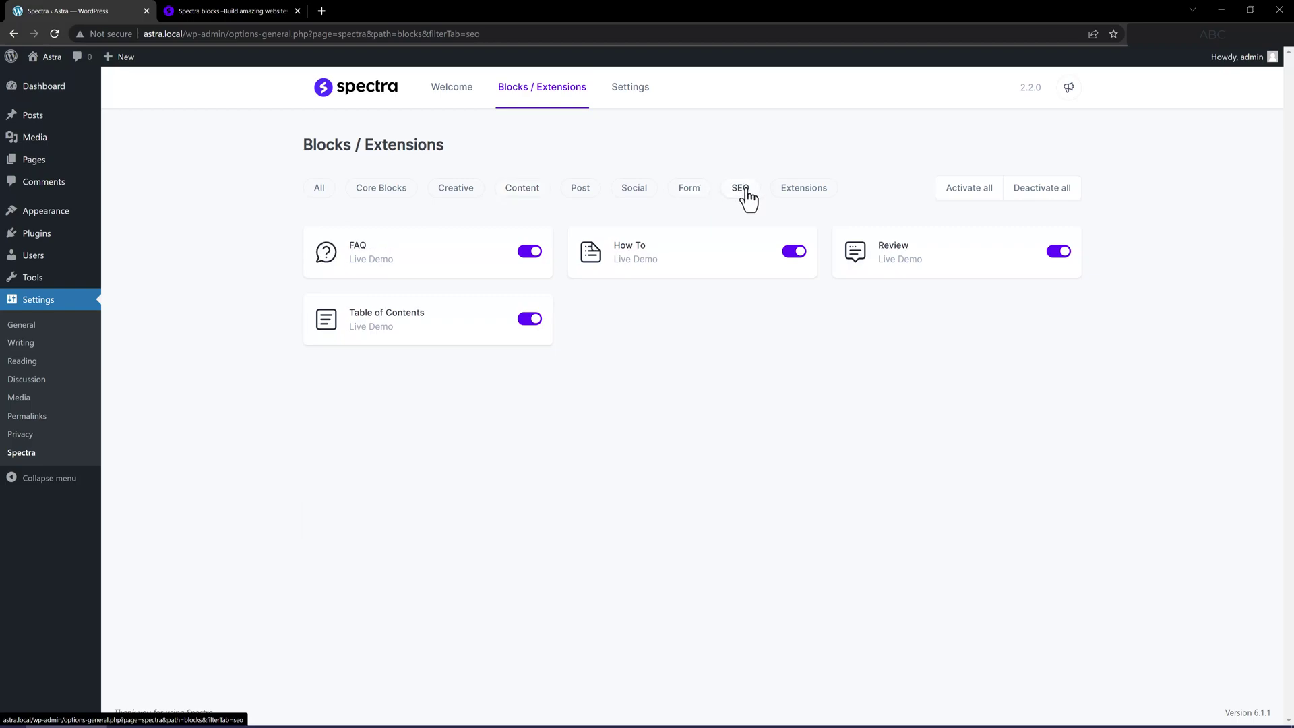
left_click(801, 196)
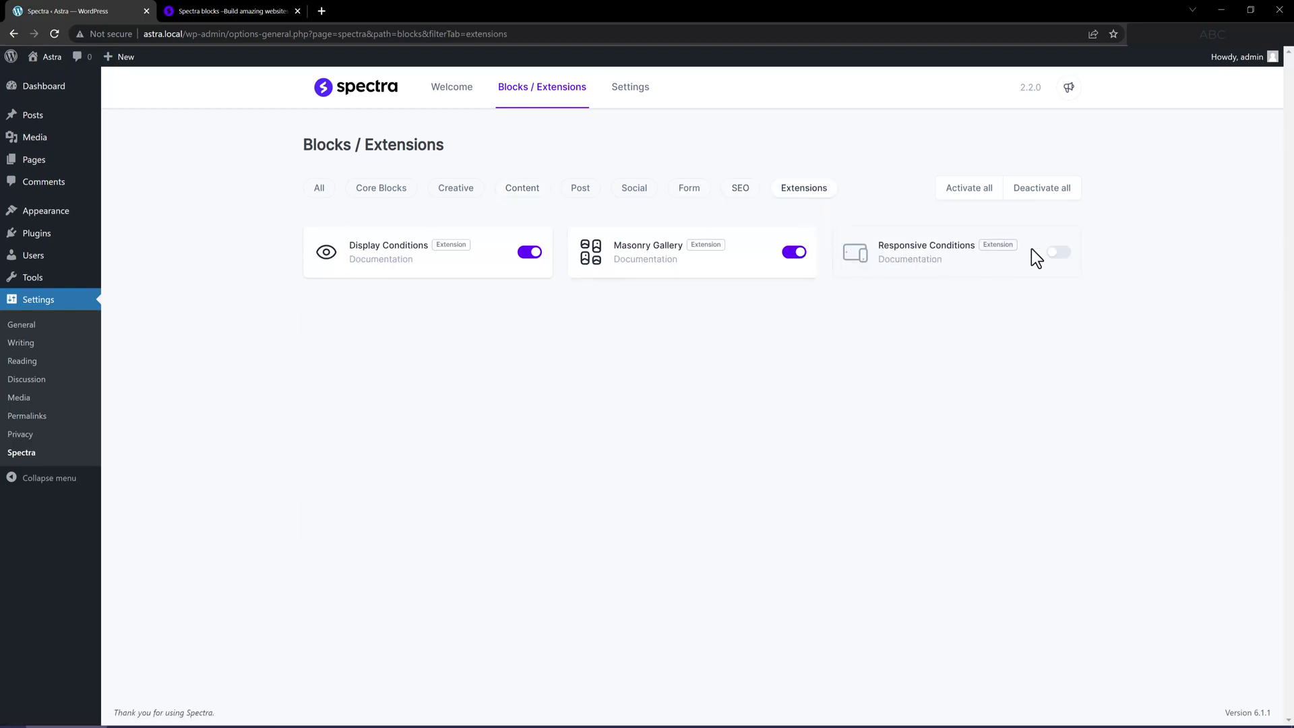
Step: Switch Masonry Gallery off and back on, list Core Blocks again, then go to Themes
left_click(787, 260)
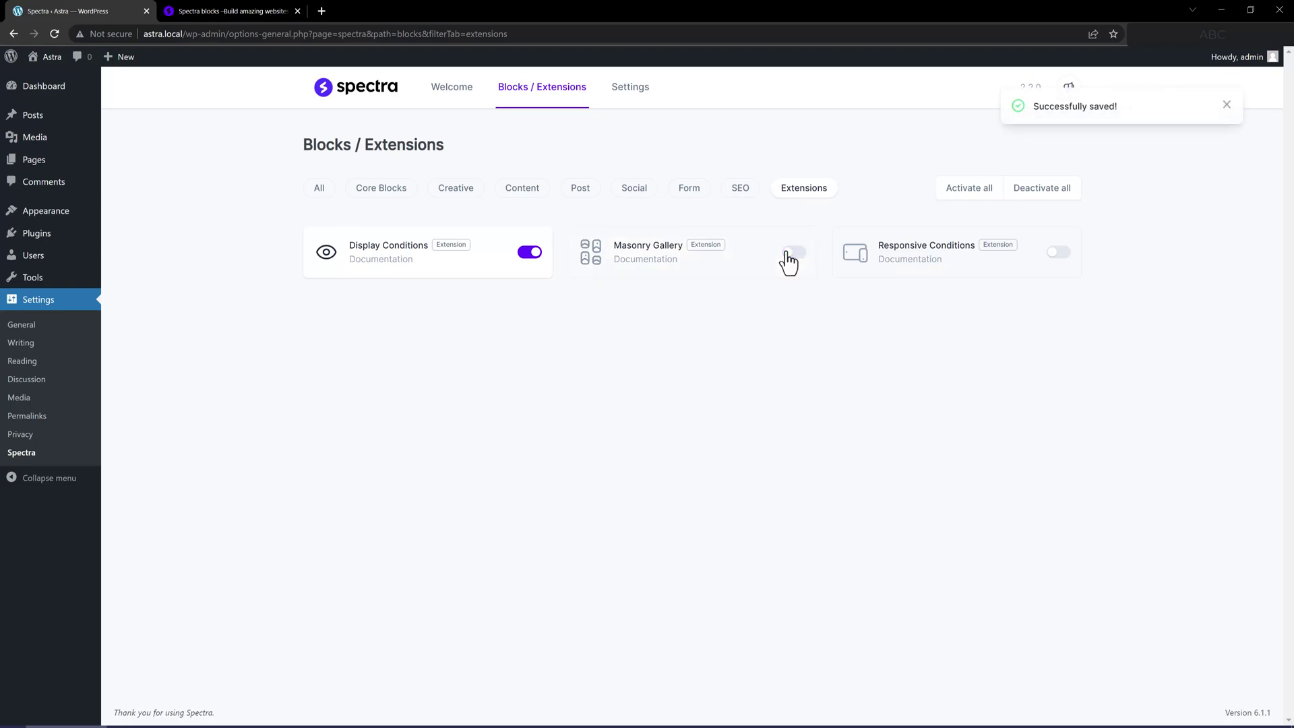
left_click(797, 253)
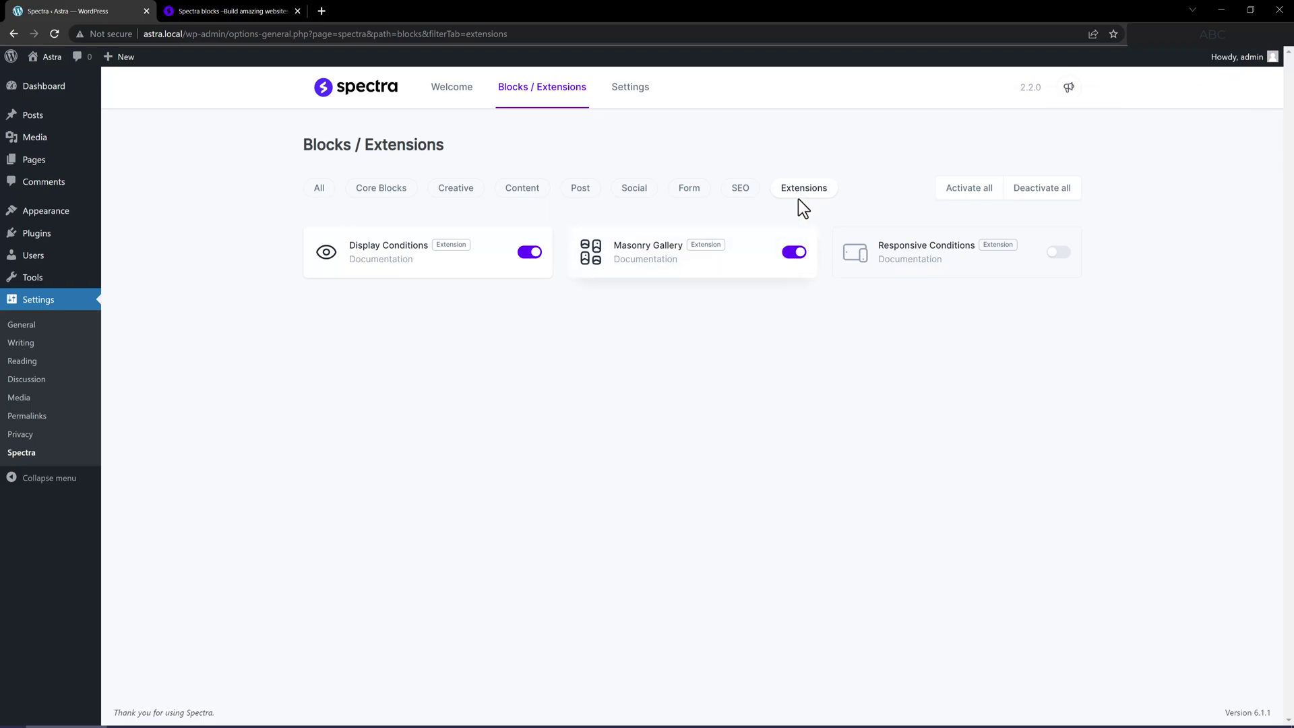
left_click(382, 192)
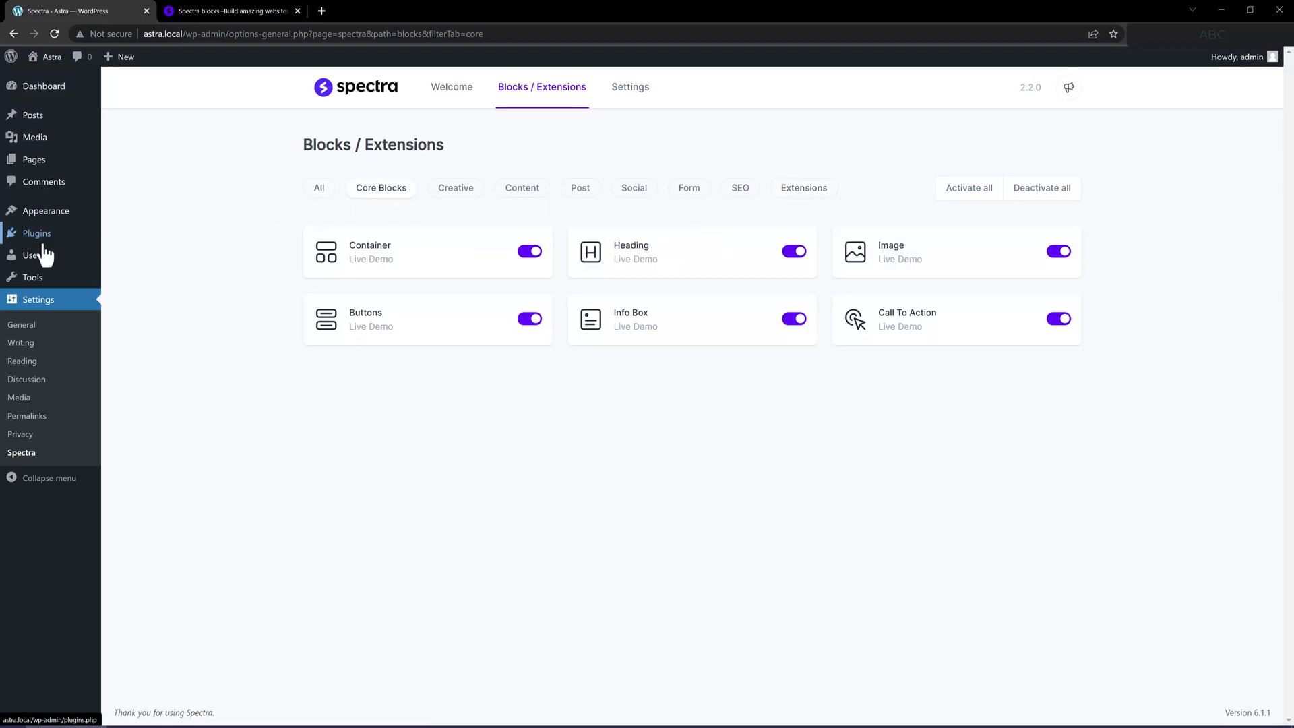
mouse_move(24, 244)
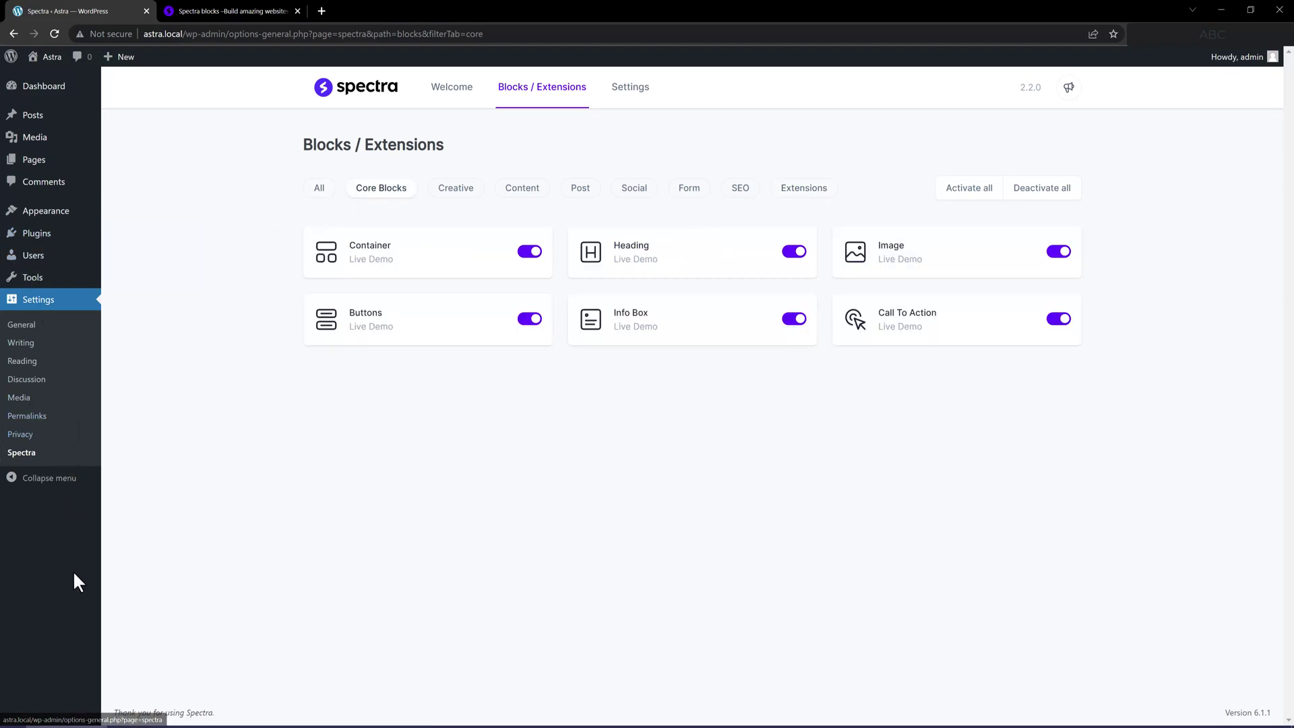
mouse_move(40, 216)
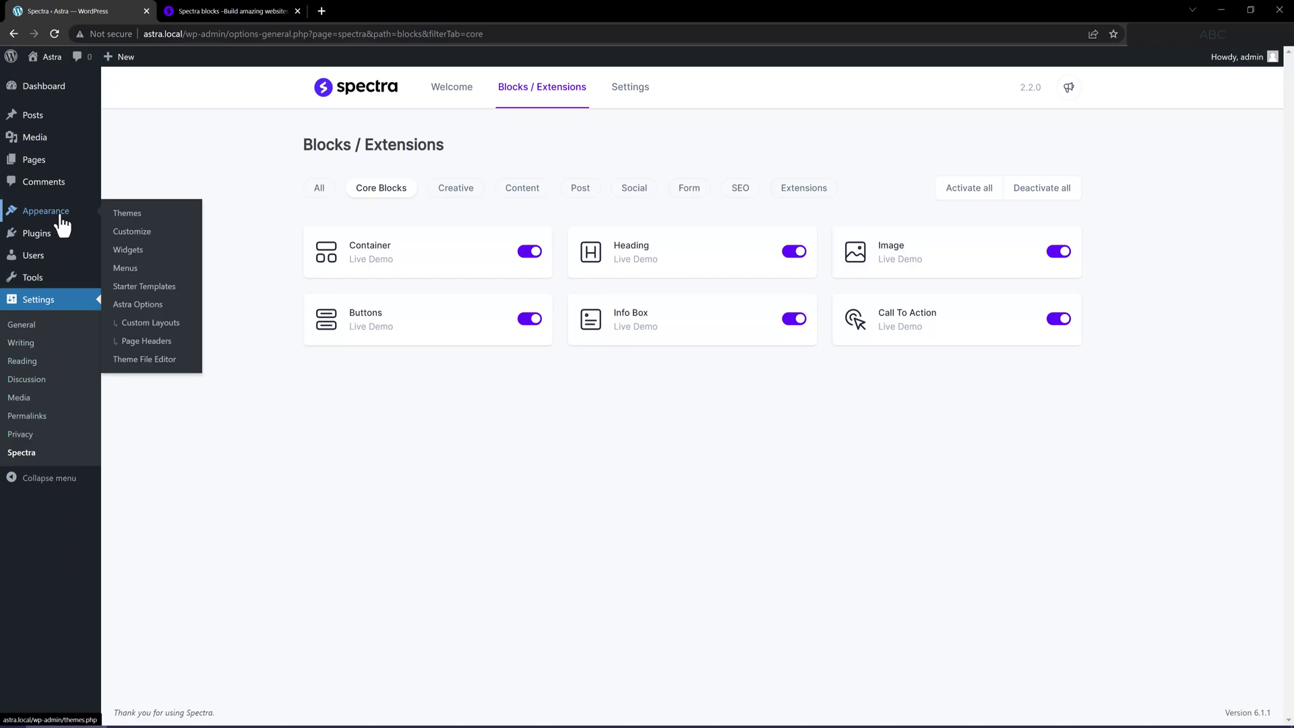
left_click(130, 219)
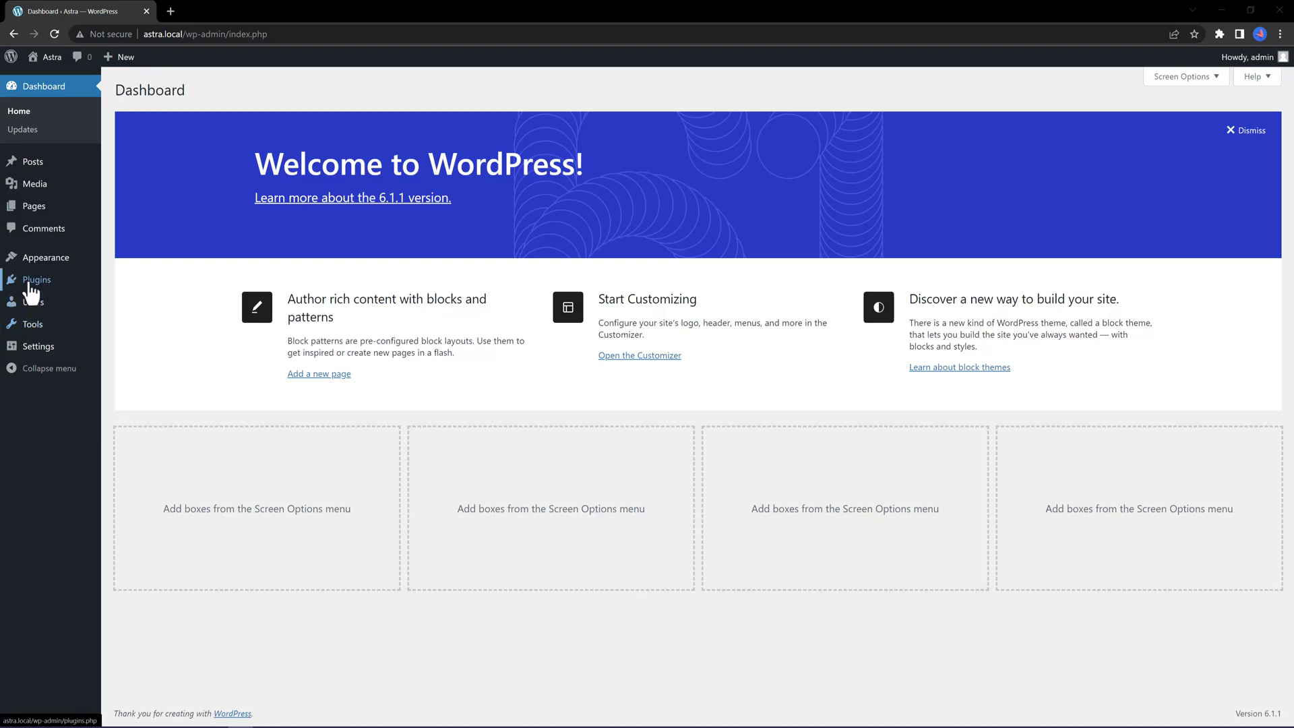
Step: Go to Plugins > Add New in the admin sidebar
mouse_move(30, 292)
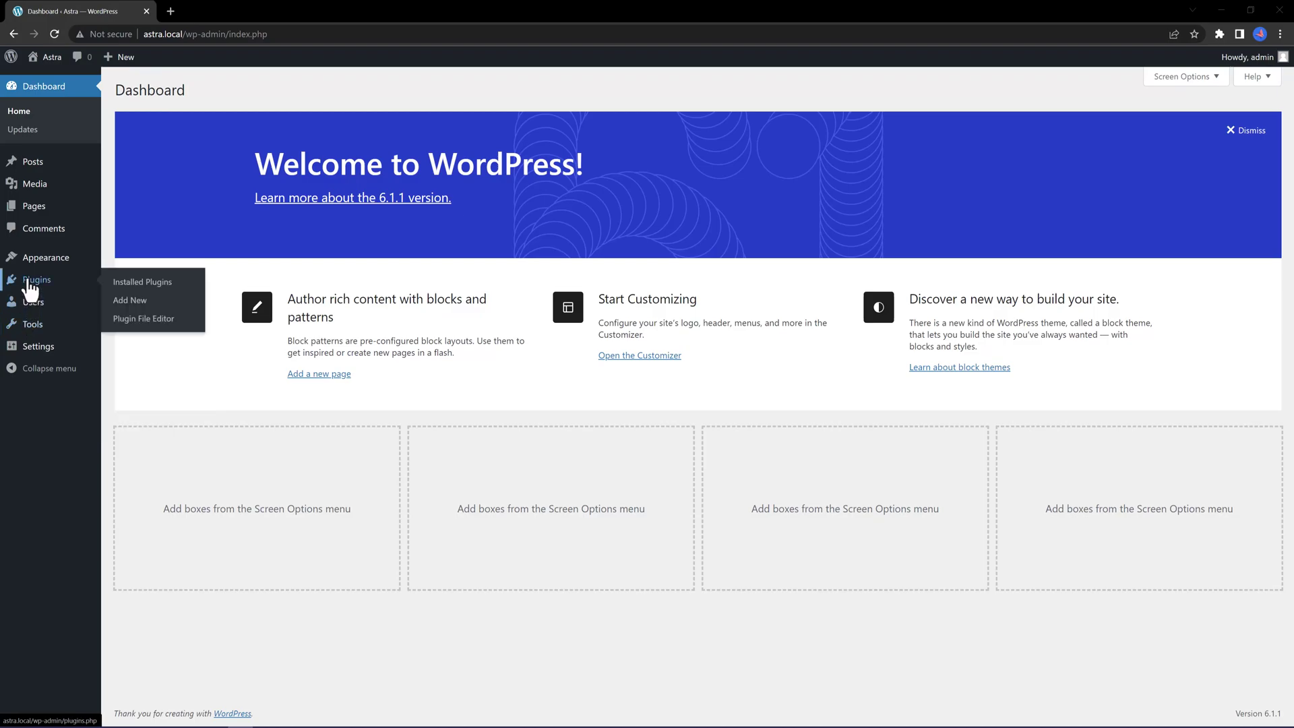
left_click(134, 301)
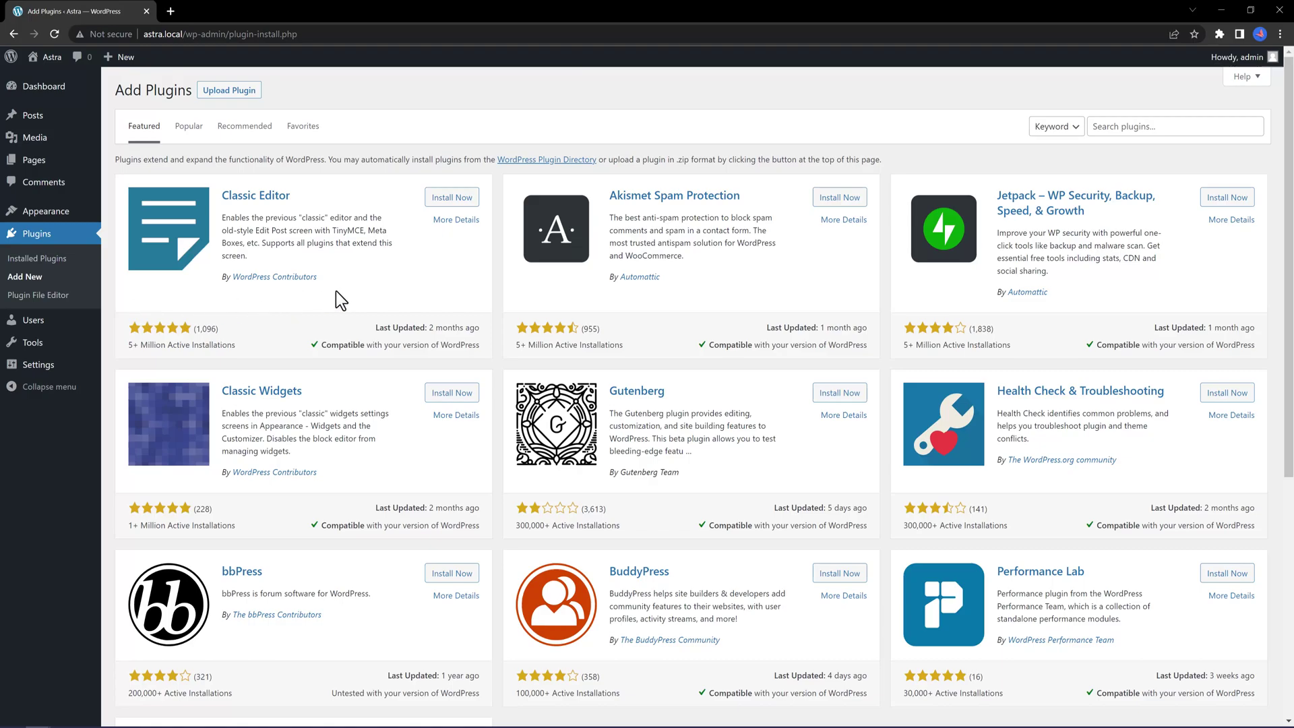
Step: Search the plugin directory for 'spectra' to find the already-active Spectra plugin
left_click(1108, 125)
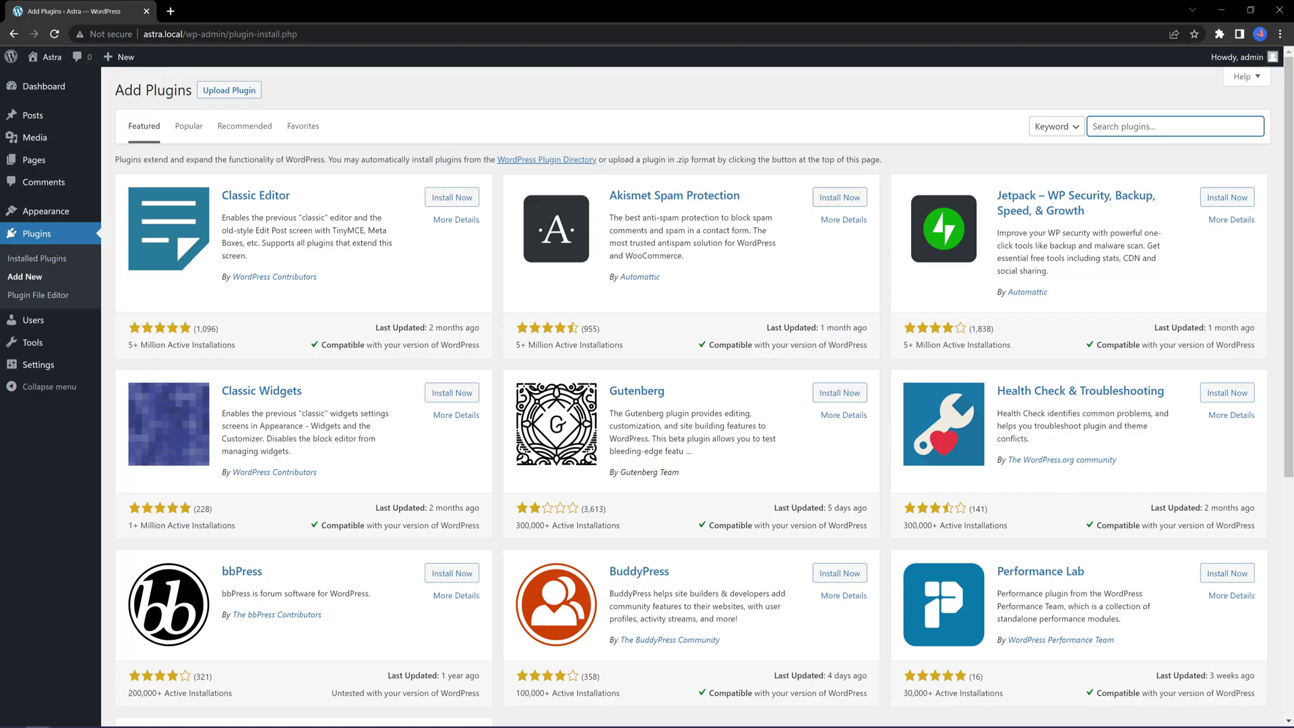
type("spectra")
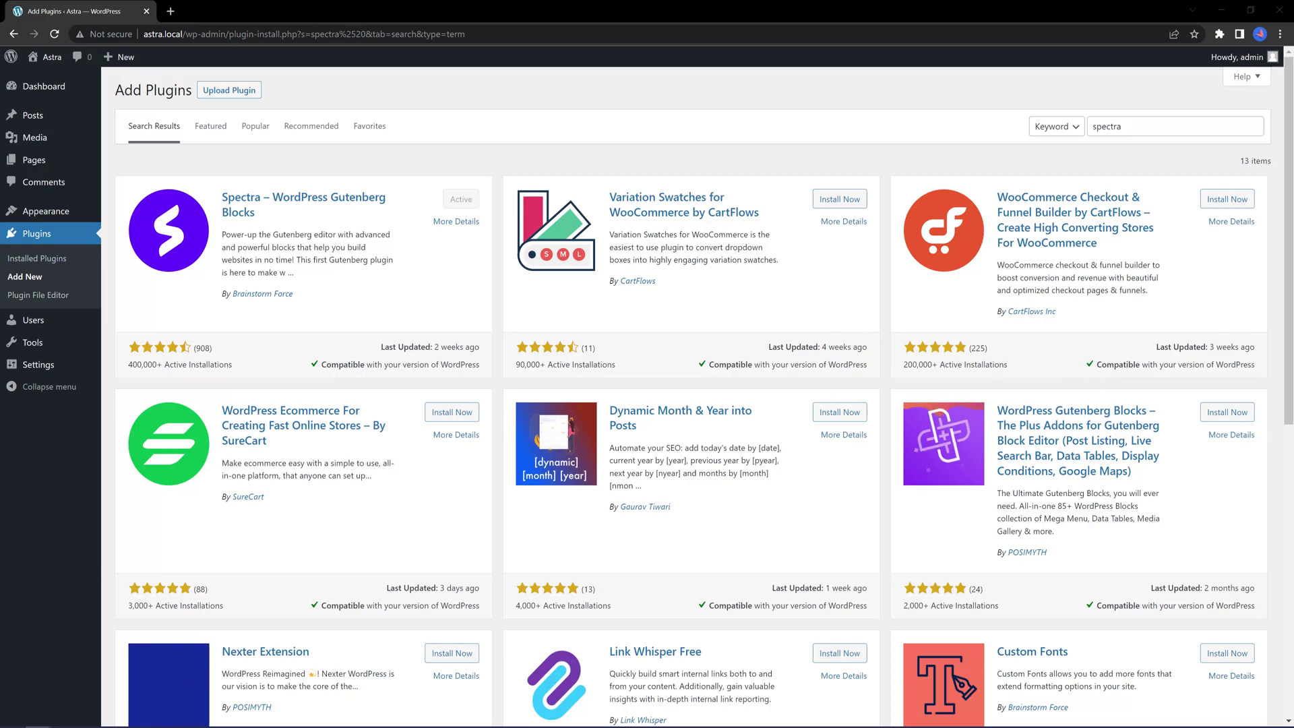
Step: Open Settings > Spectra and scroll through the Blocks / Extensions list
mouse_move(40, 370)
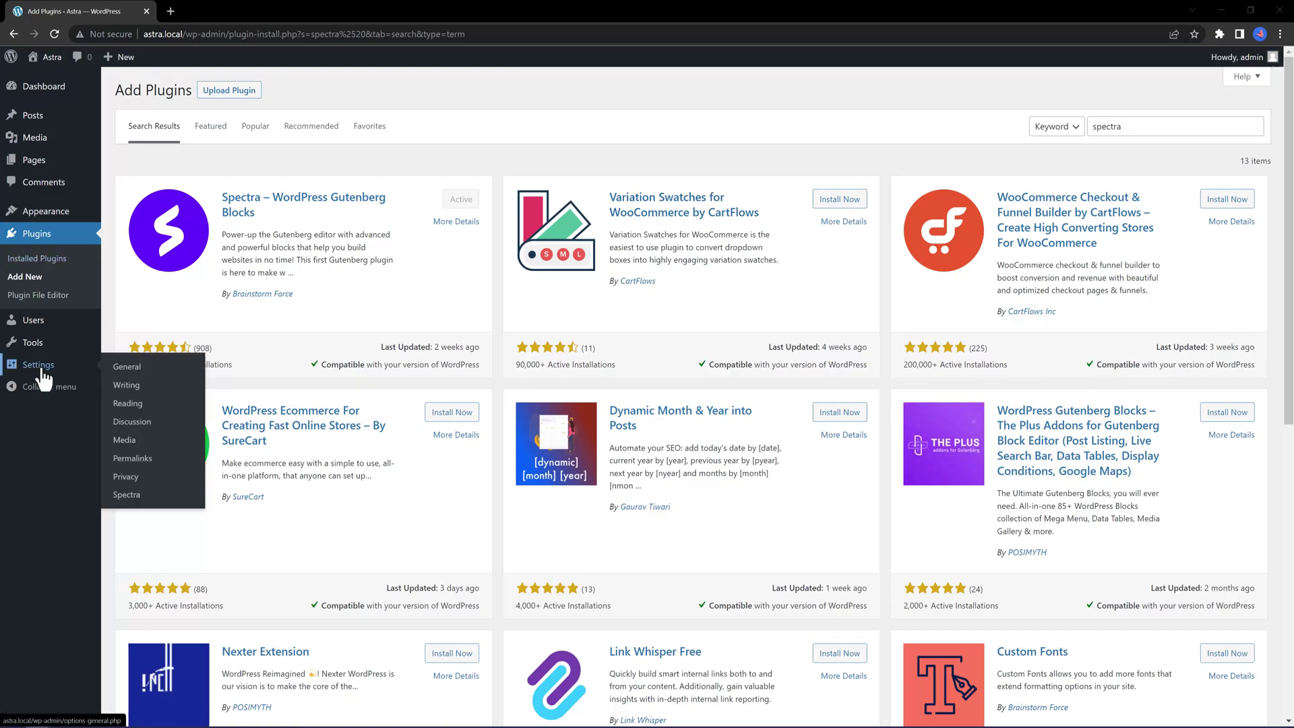
left_click(127, 494)
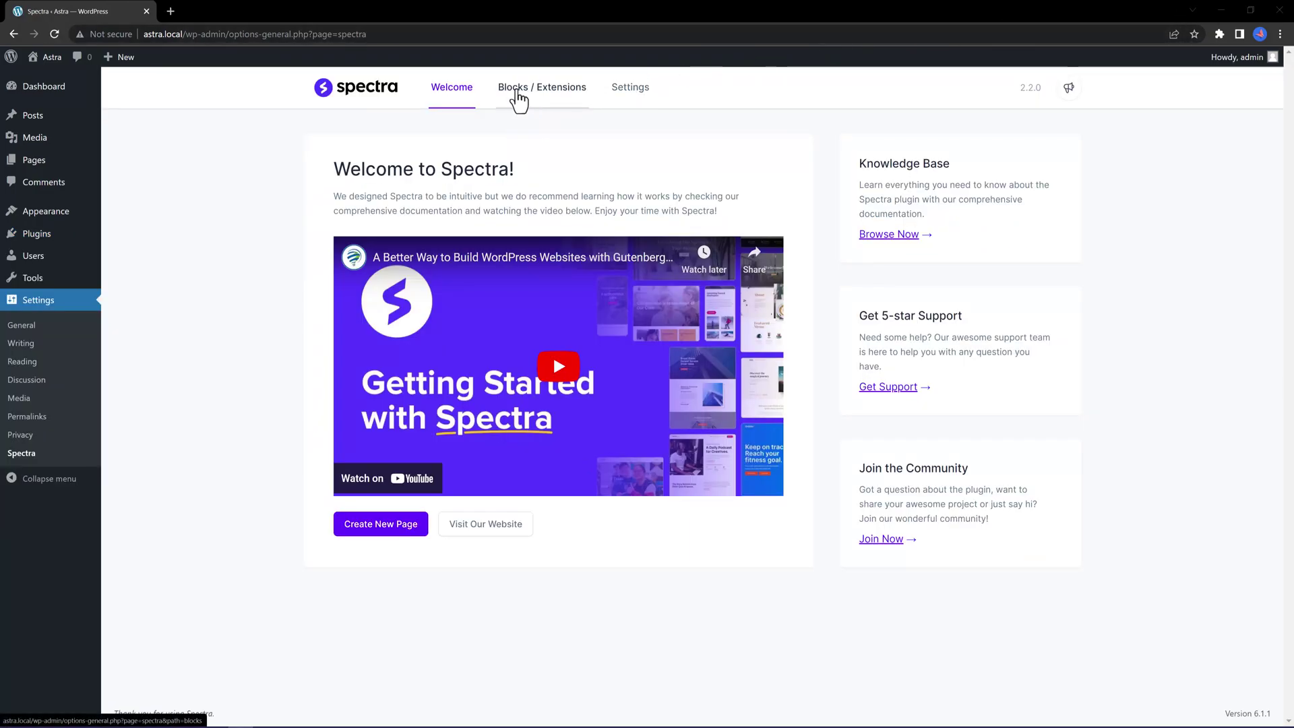
left_click(519, 99)
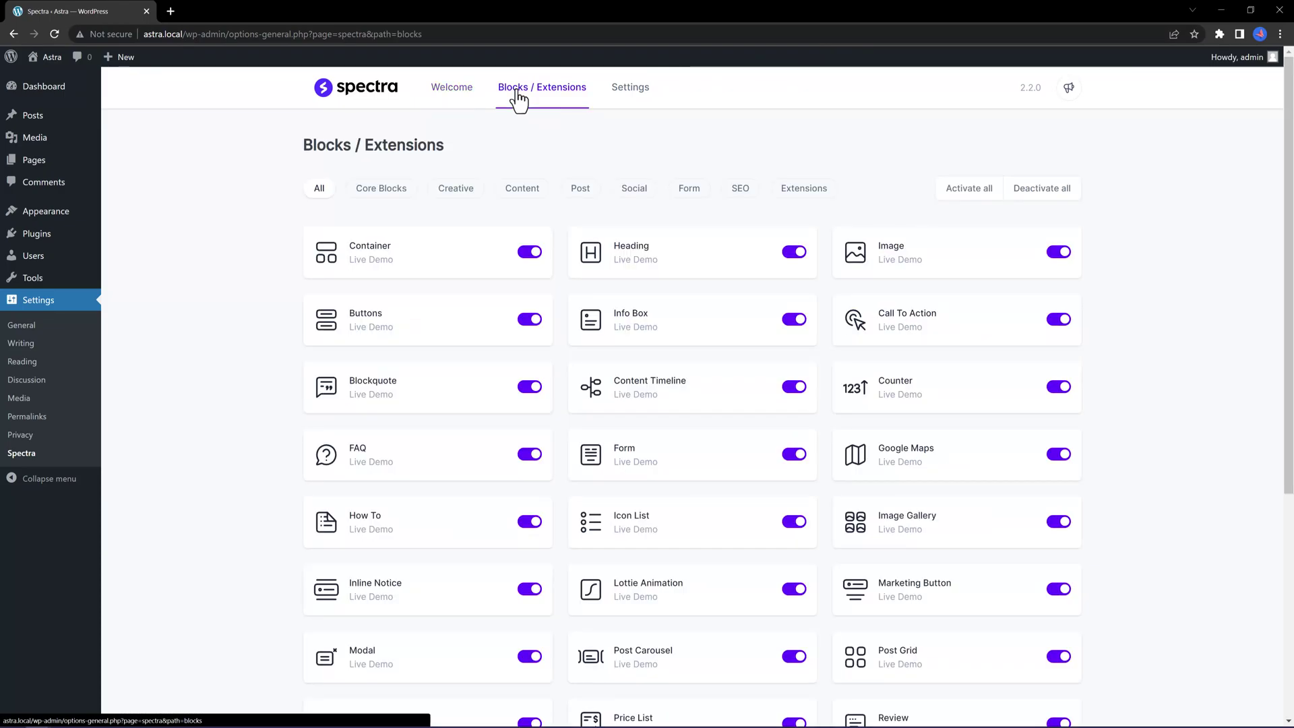
scroll(1129, 355, "down", 2)
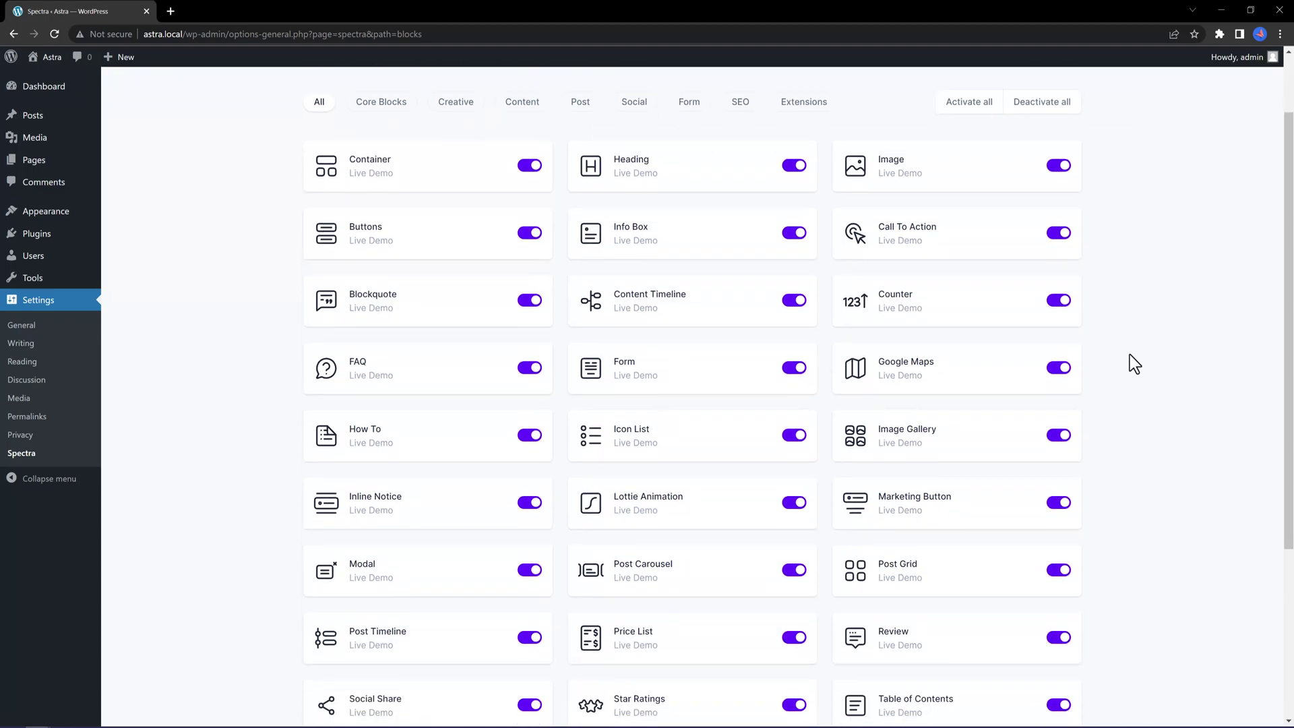
scroll(1129, 356, "up", 2)
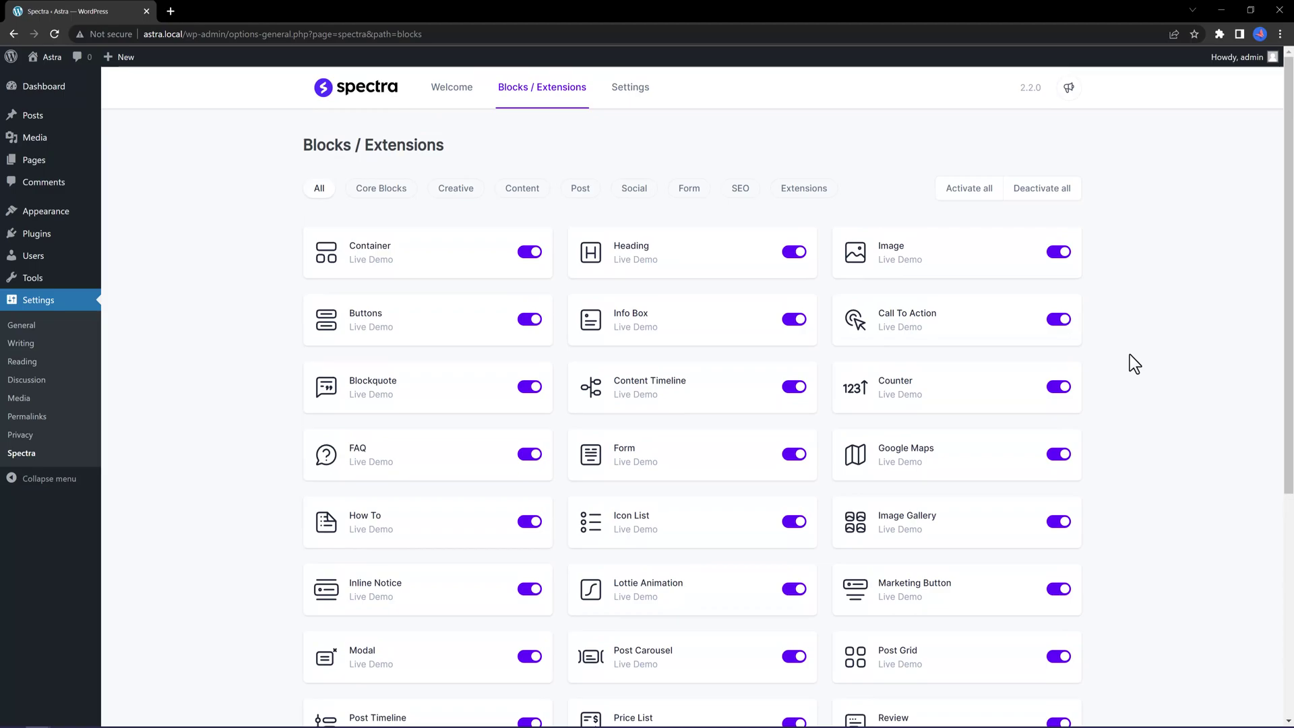
scroll(702, 337, "down", 5)
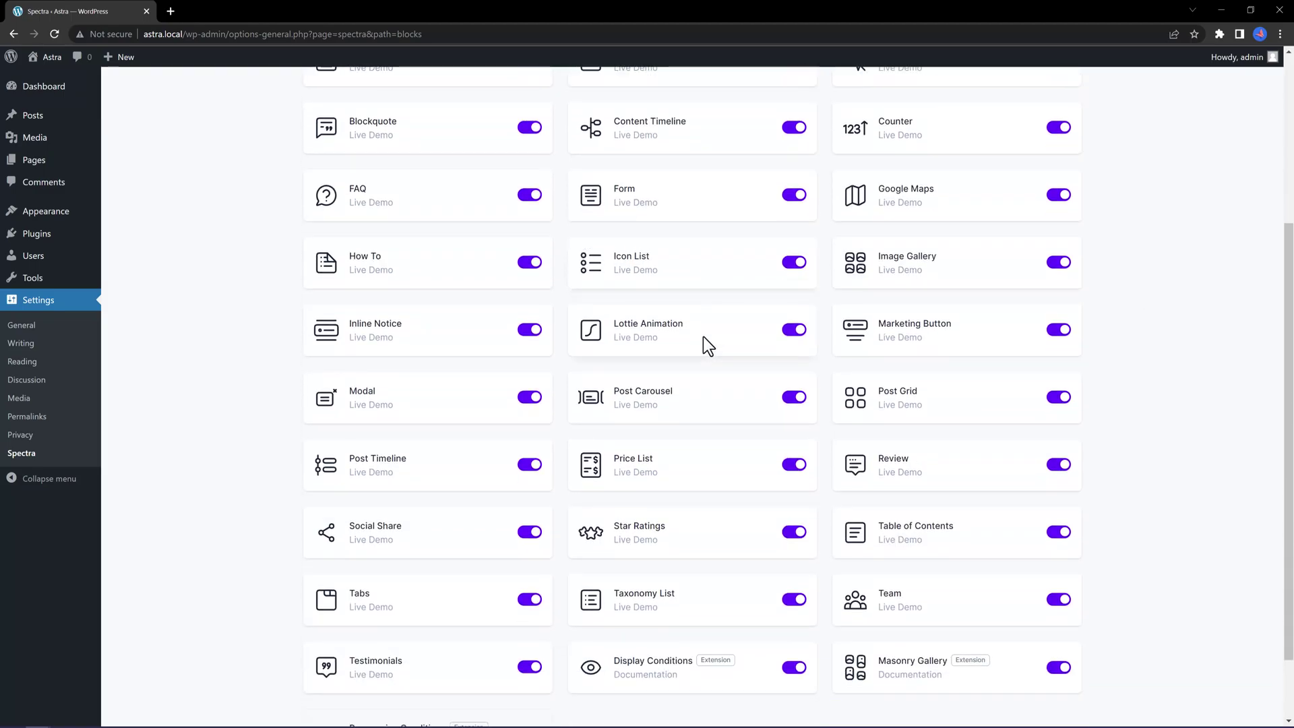
scroll(702, 337, "up", 3)
scroll(702, 337, "up", 3)
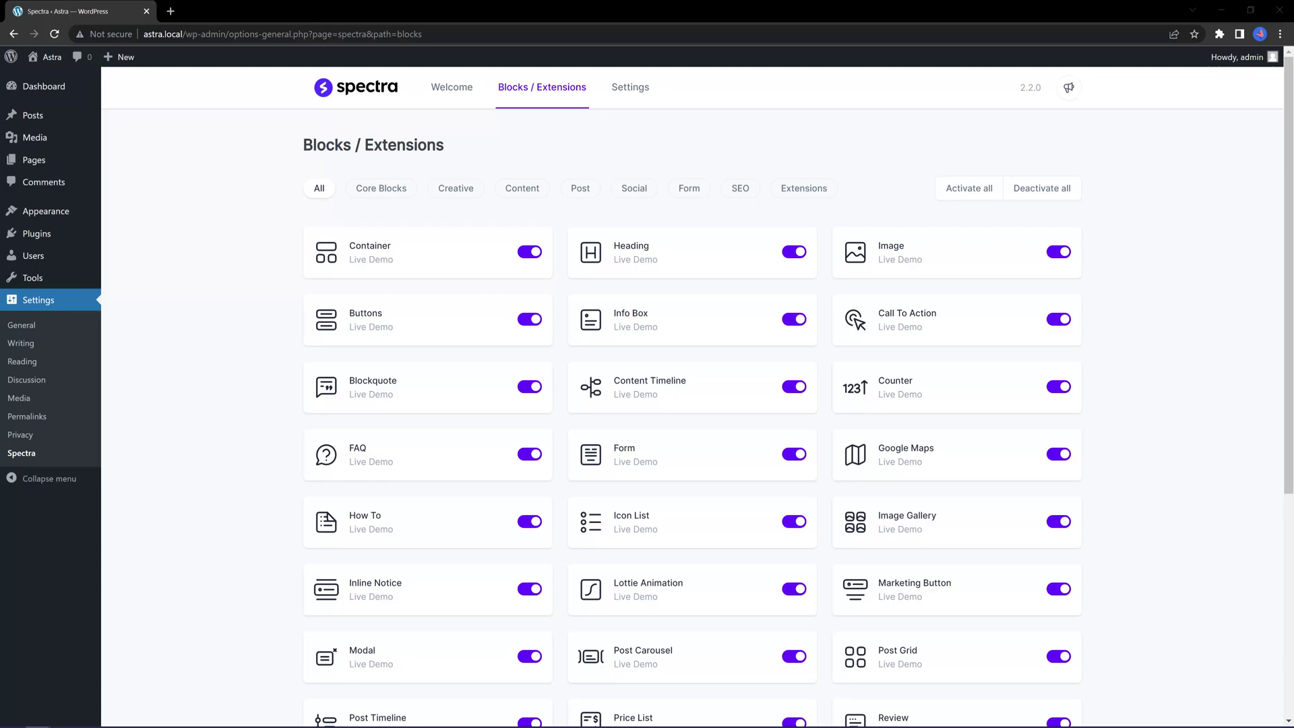
Step: Filter to Content blocks, switch Price List off and back on, then open Spectra Settings
left_click(455, 189)
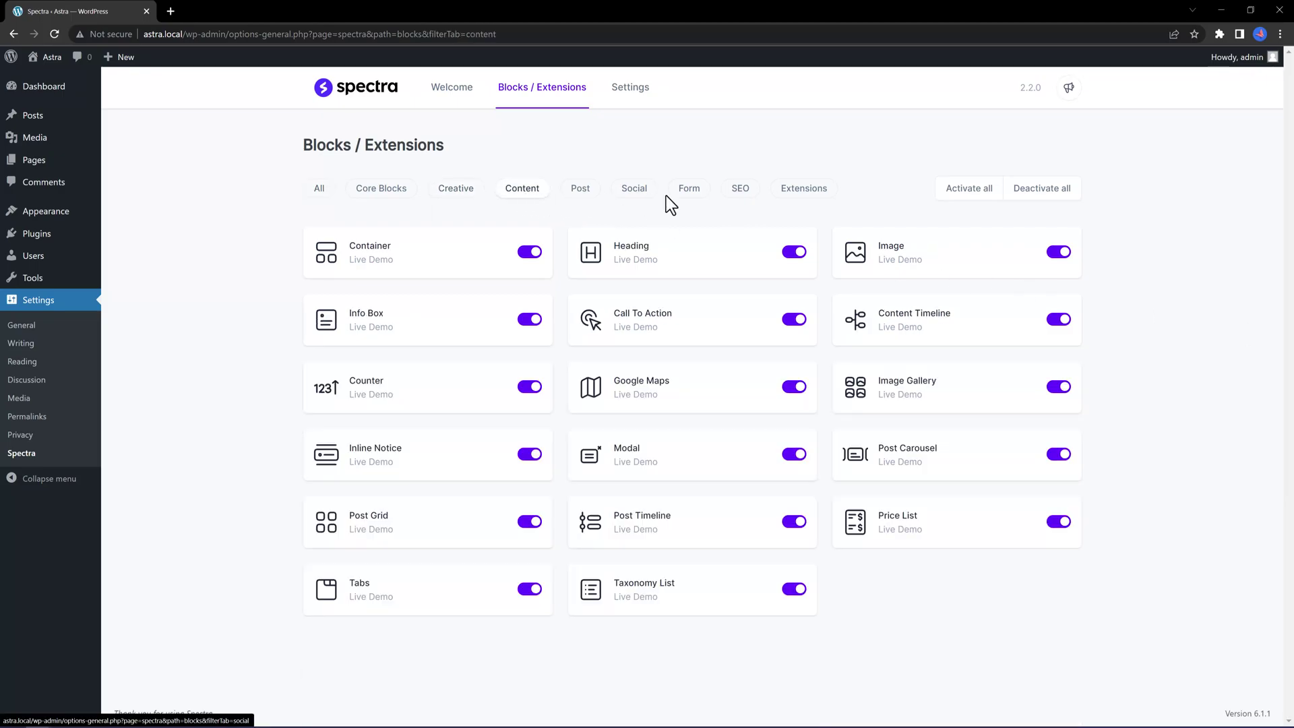
left_click(1056, 522)
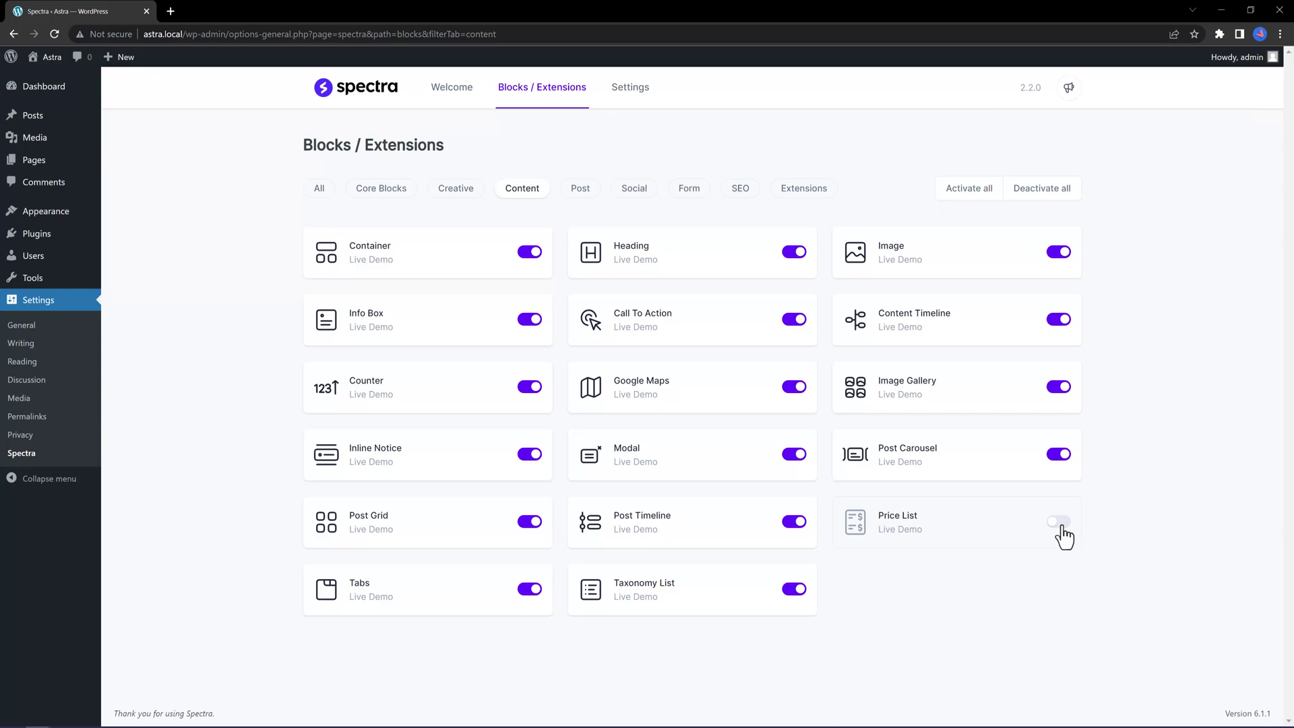
left_click(1061, 526)
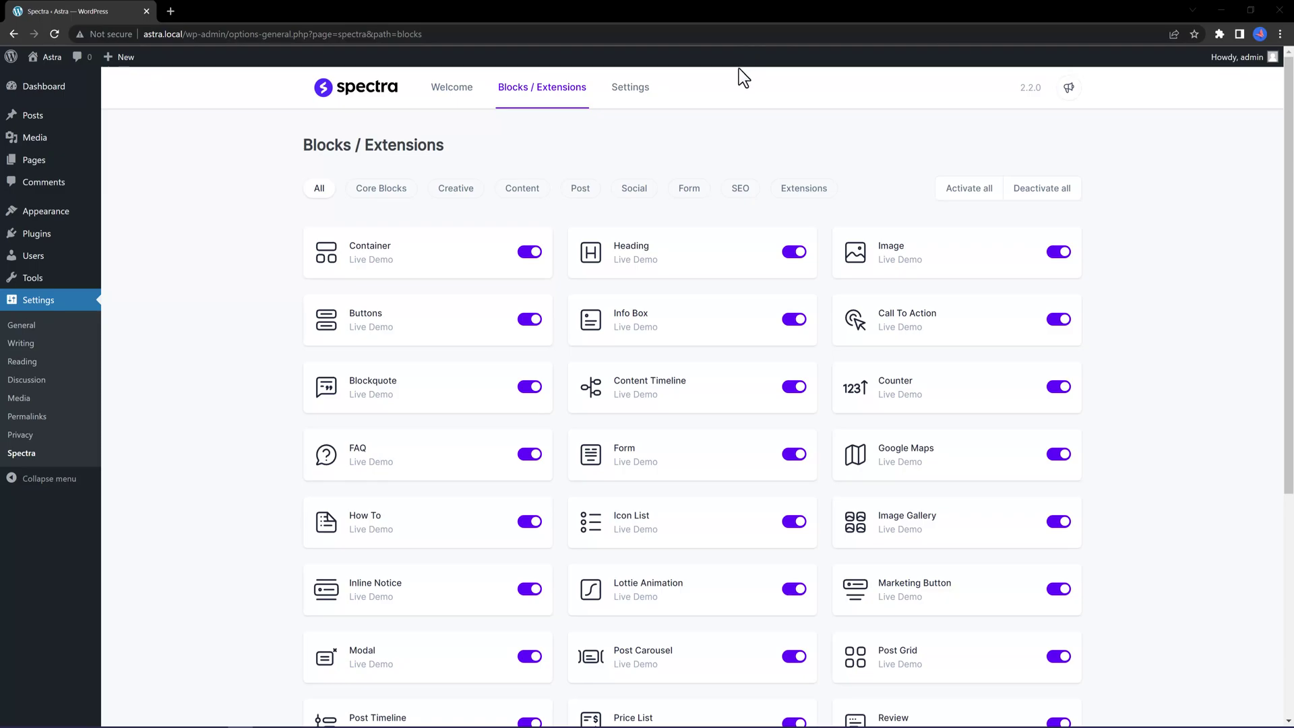
left_click(627, 103)
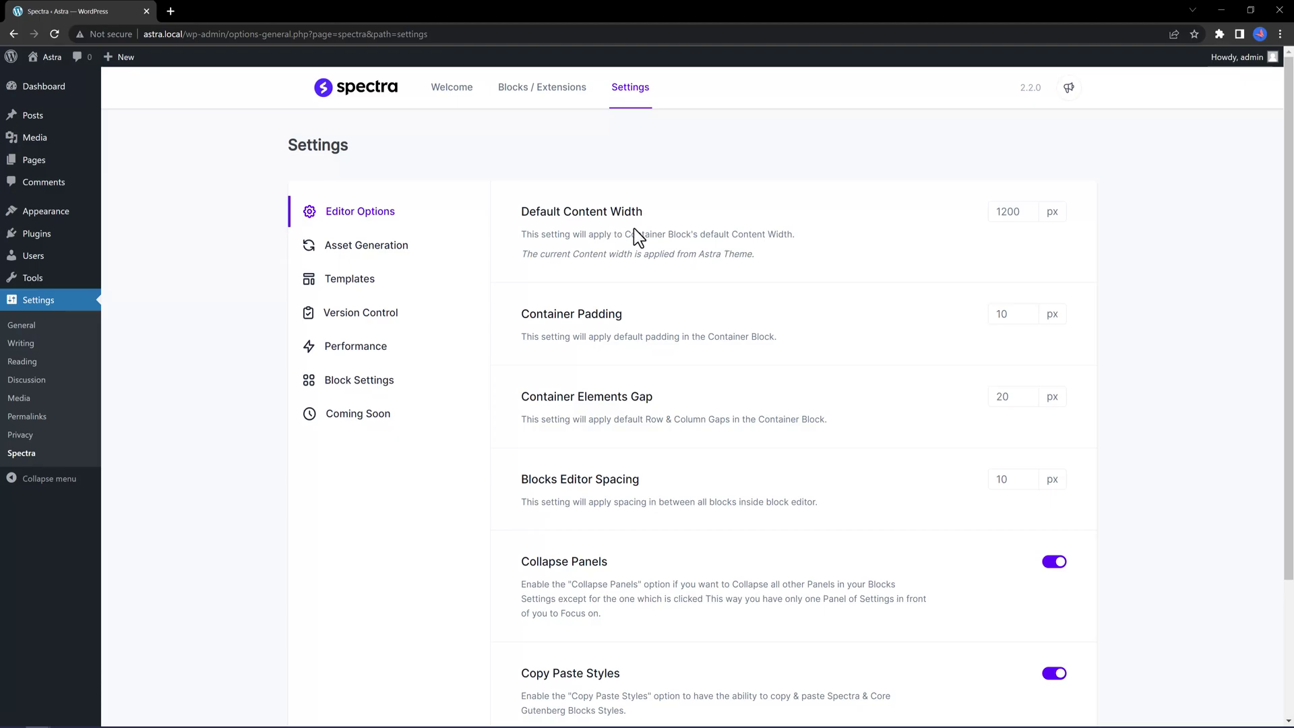
Step: Toggle File Generation off and on, and enable Load Google Fonts Locally under Performance
left_click(365, 246)
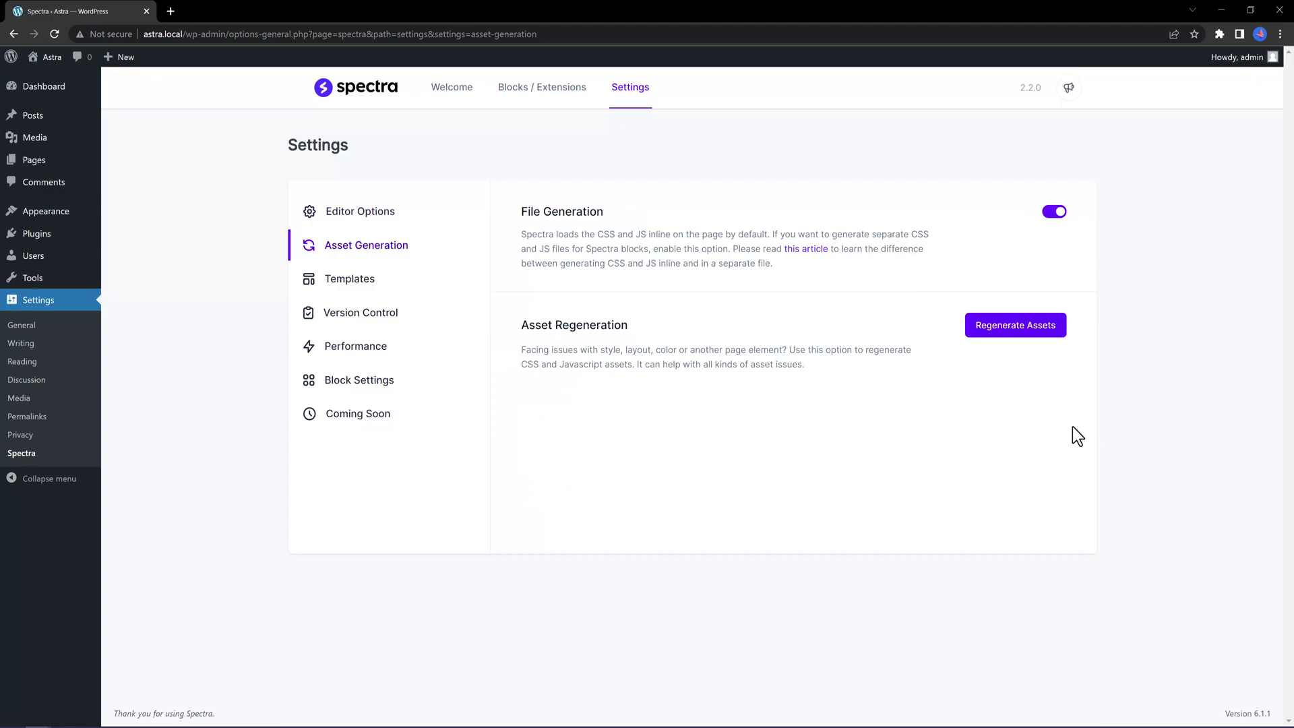
left_click(1055, 215)
left_click(1060, 211)
left_click(356, 347)
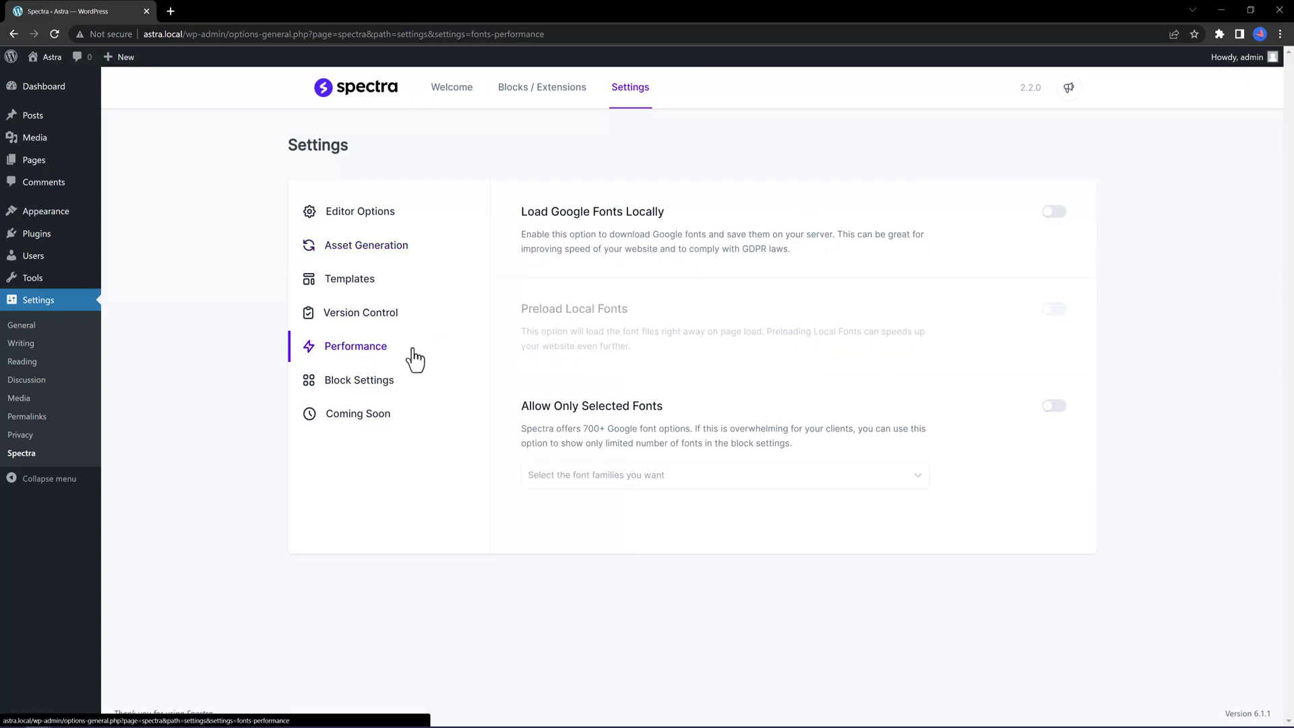
left_click(1060, 220)
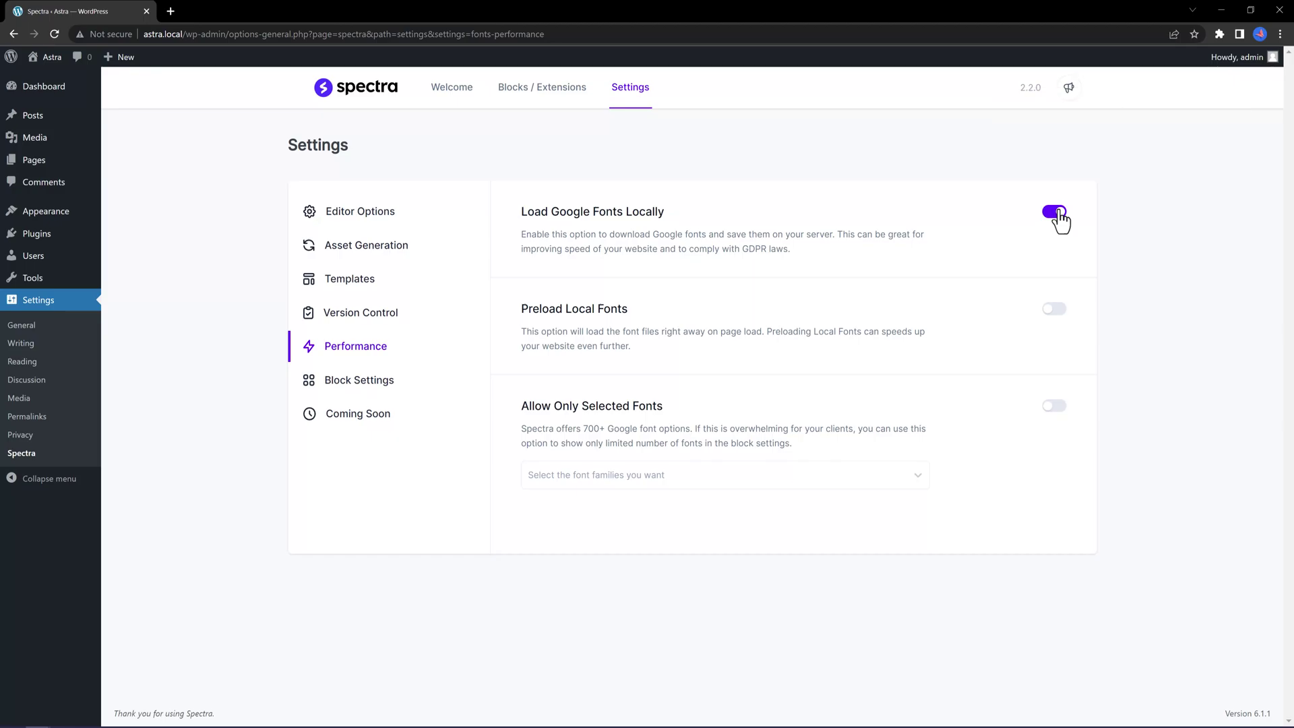
Step: Return to Editor Options and inspect the Blocks Editor Spacing value
left_click(381, 214)
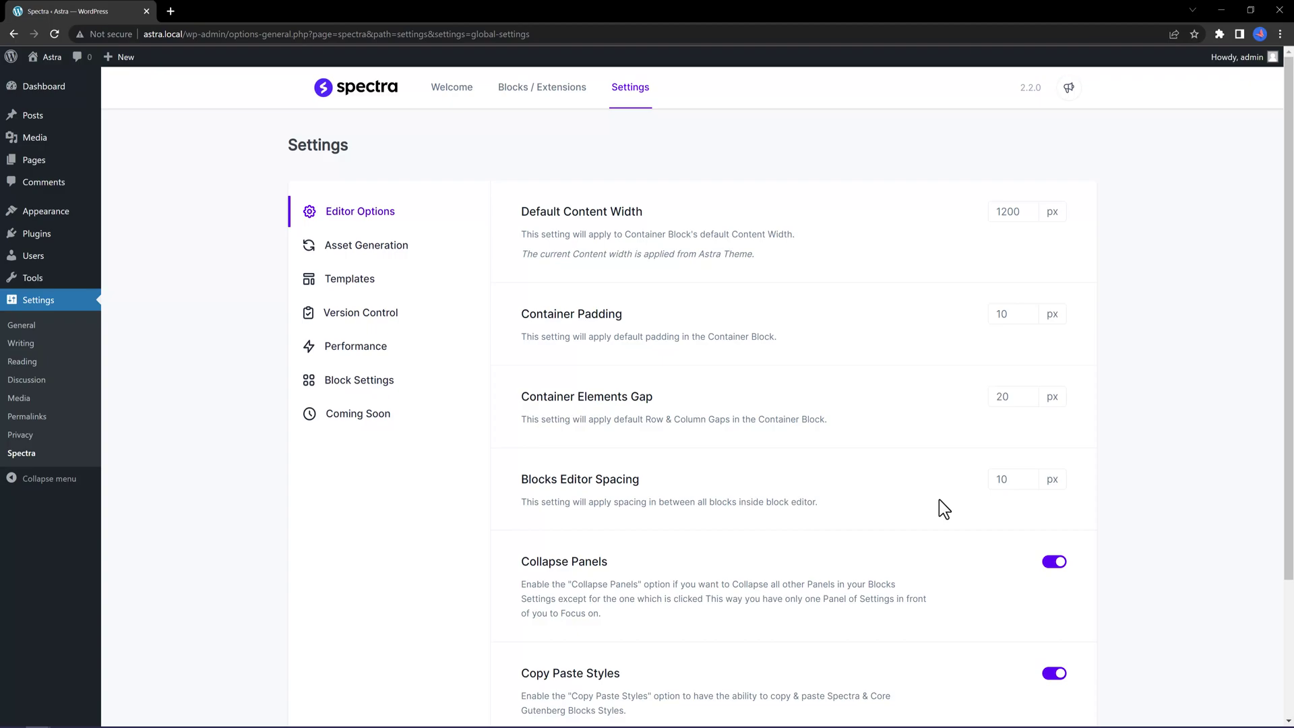
double_click(1004, 479)
left_click(1010, 474)
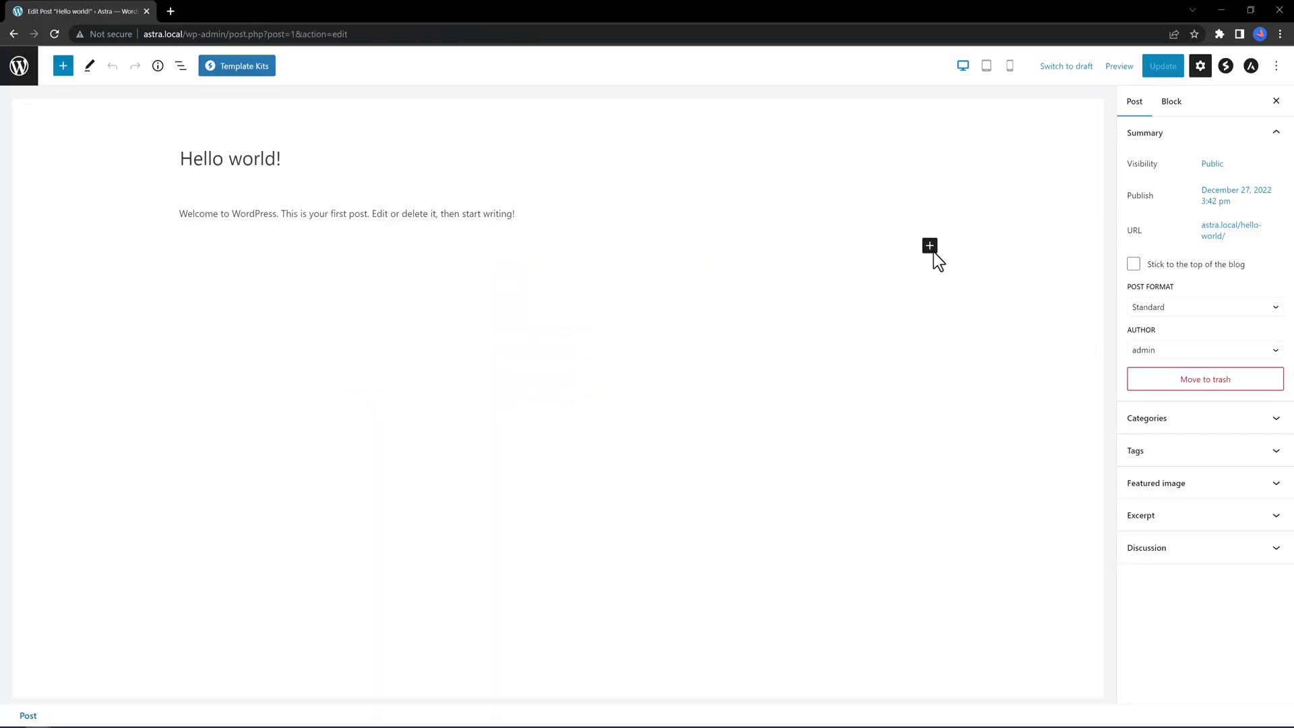
Step: Find the Spectra Heading block via a 'heading' search and drop it below the welcome paragraph
left_click(929, 247)
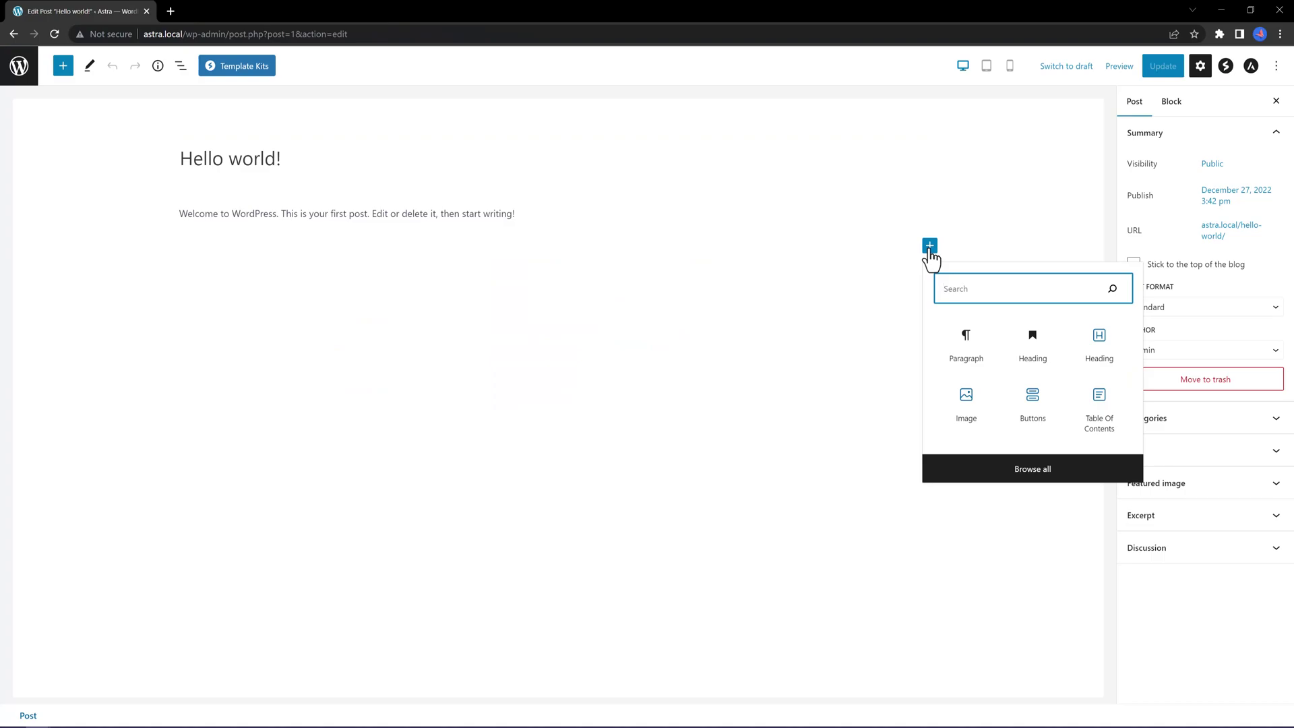
left_click(63, 65)
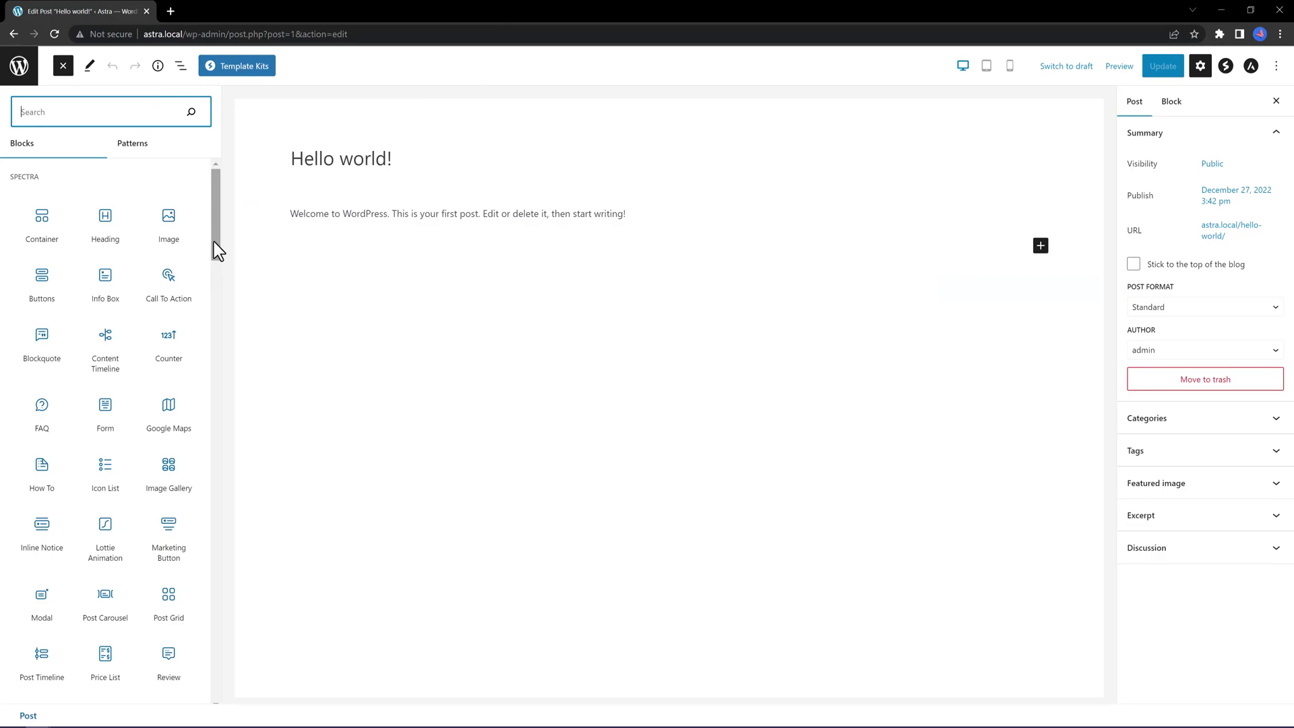
scroll(211, 253, "down", 3)
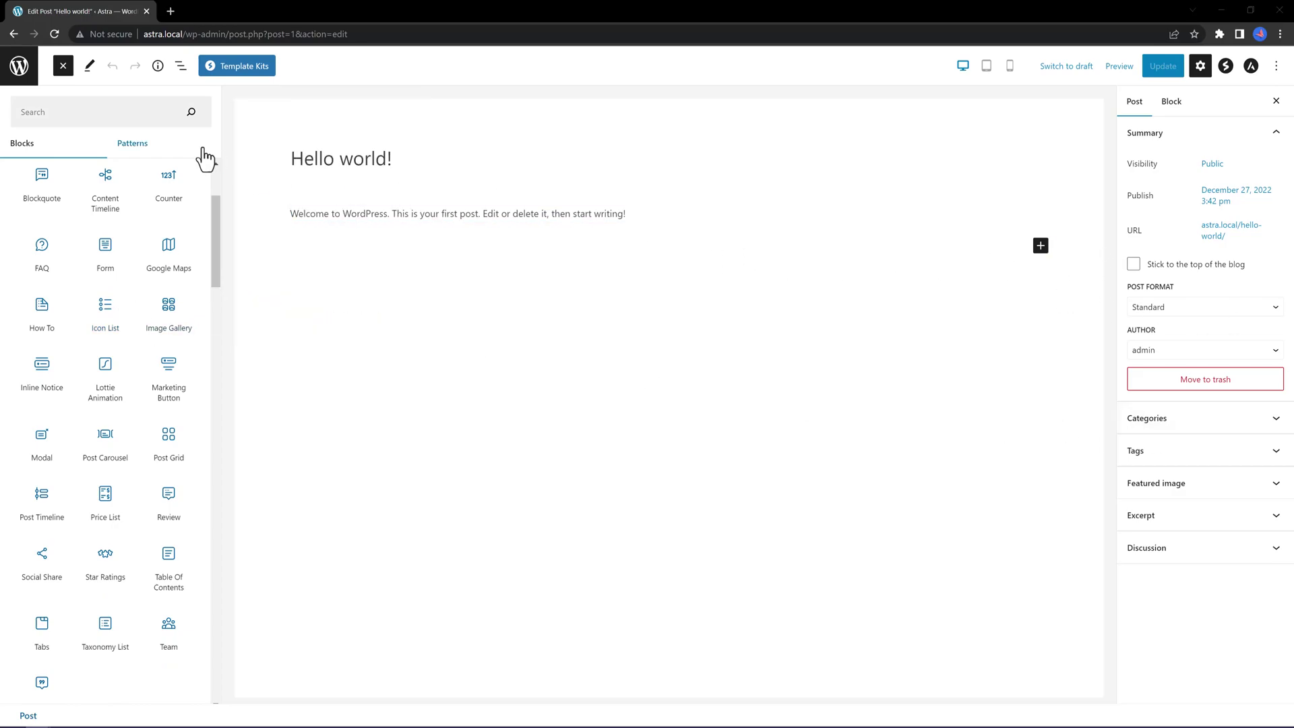
left_click(61, 115)
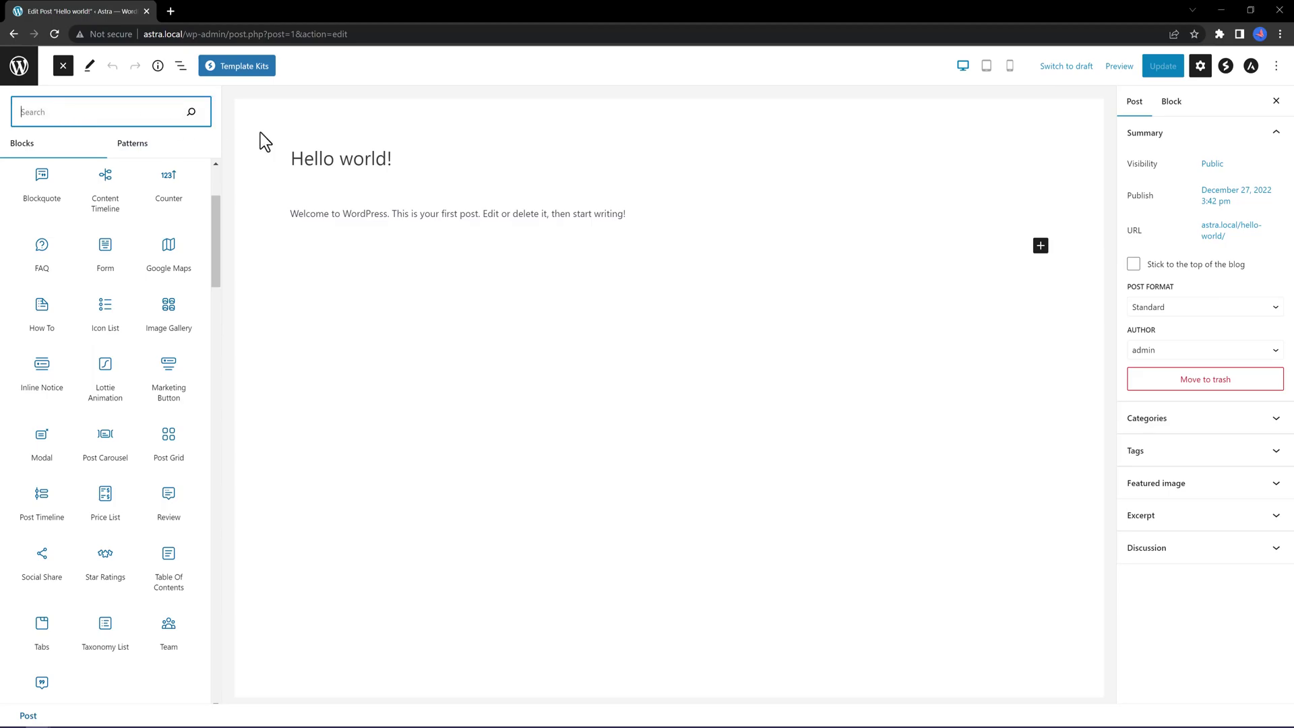
type("heading")
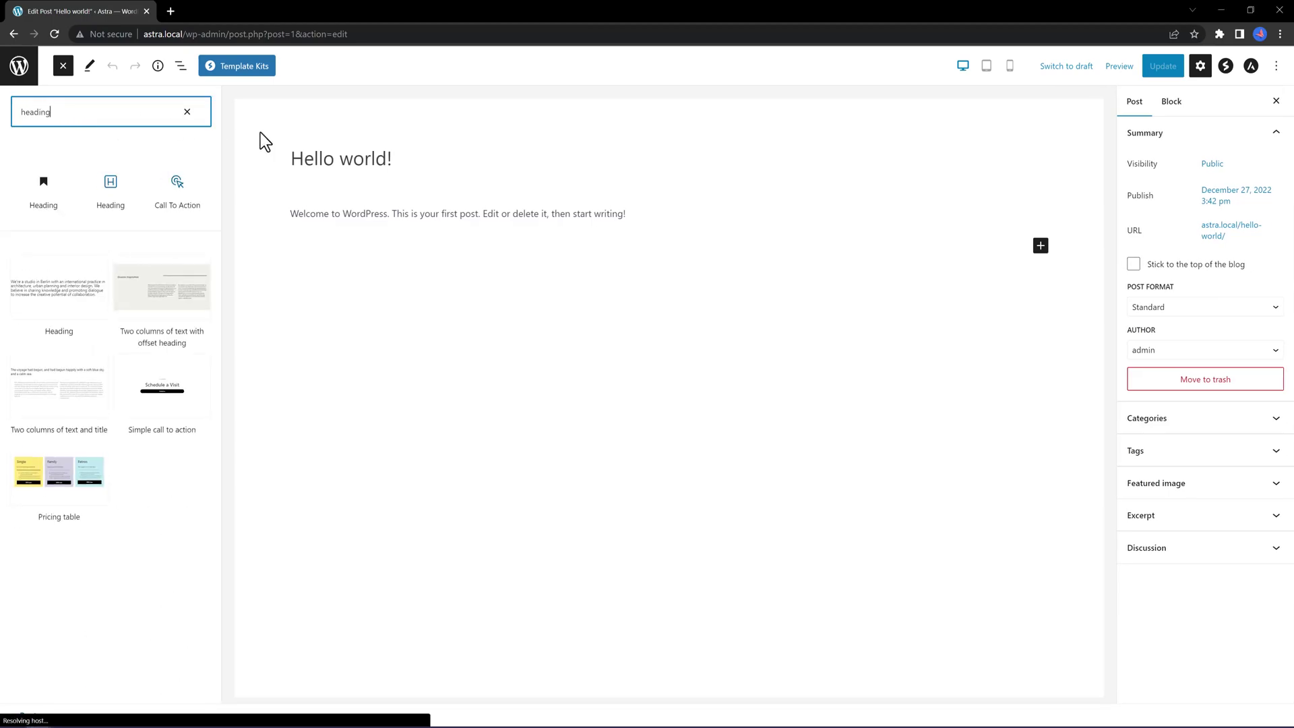
left_click_drag(110, 191, 899, 269)
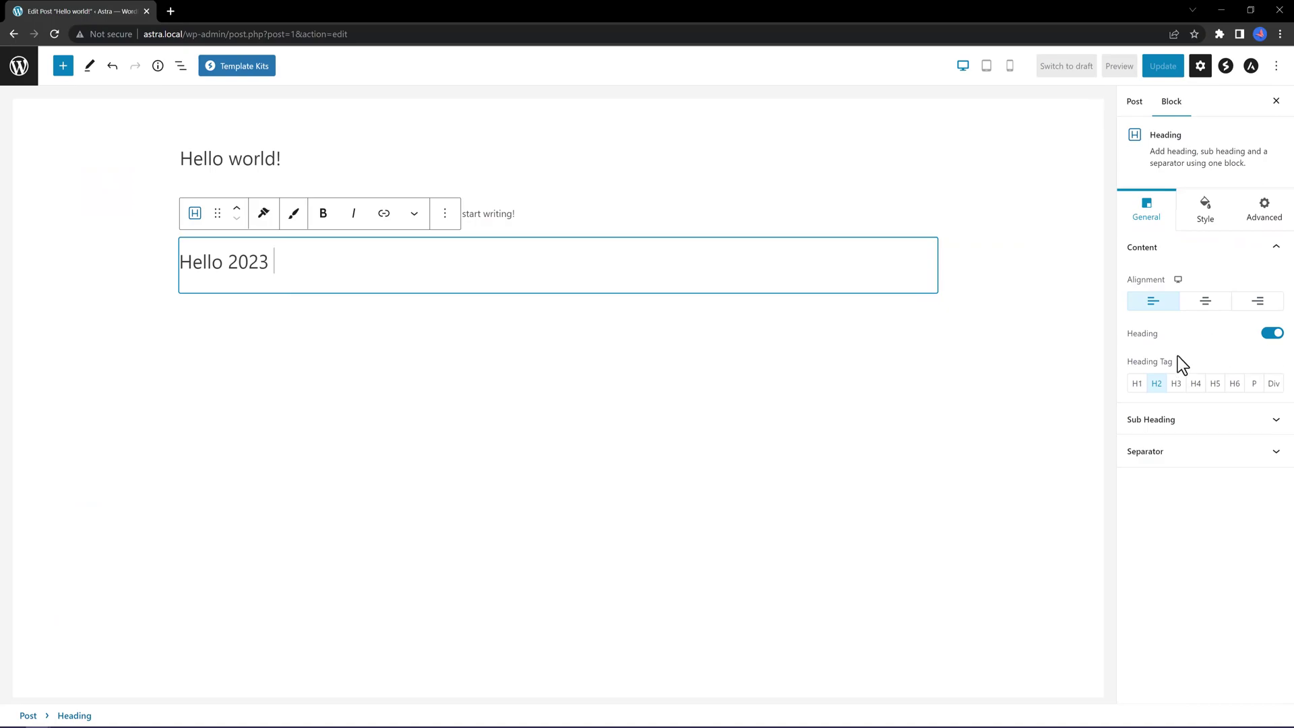
Step: Make the heading H3 and add a 'Category' sub heading positioned above it
left_click(1136, 384)
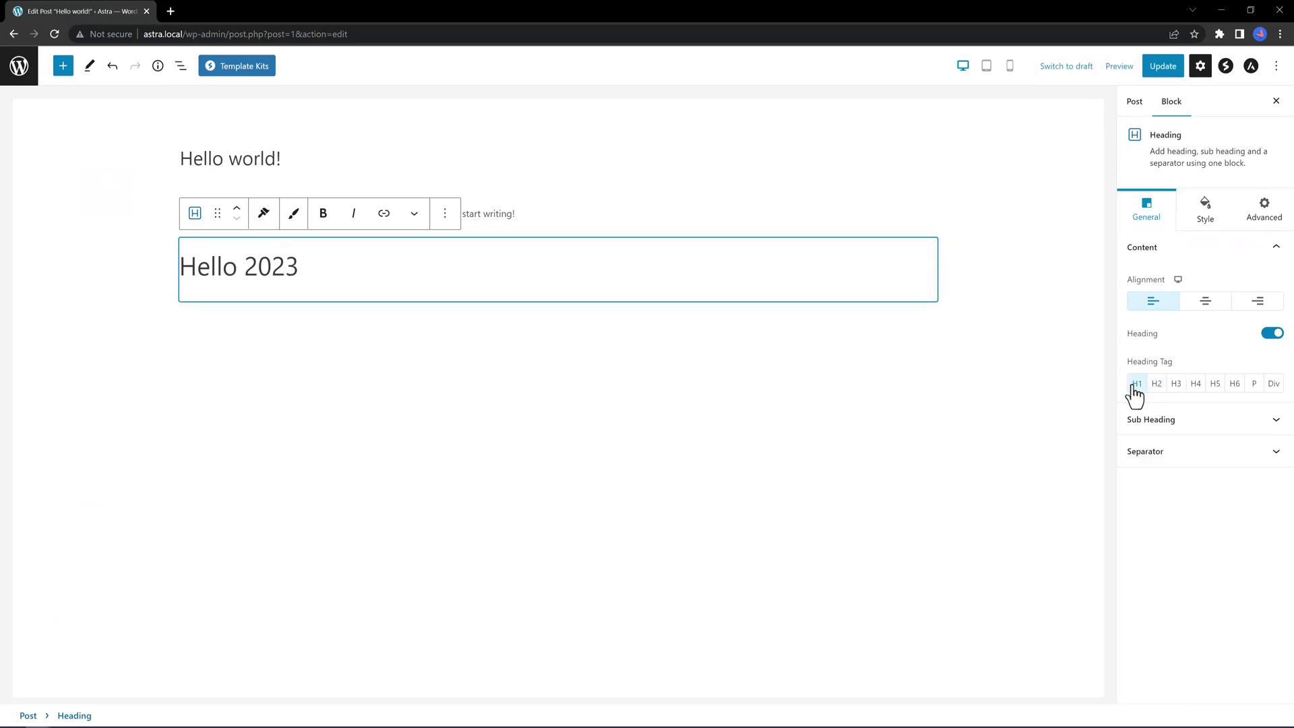
left_click(1157, 384)
left_click(1176, 385)
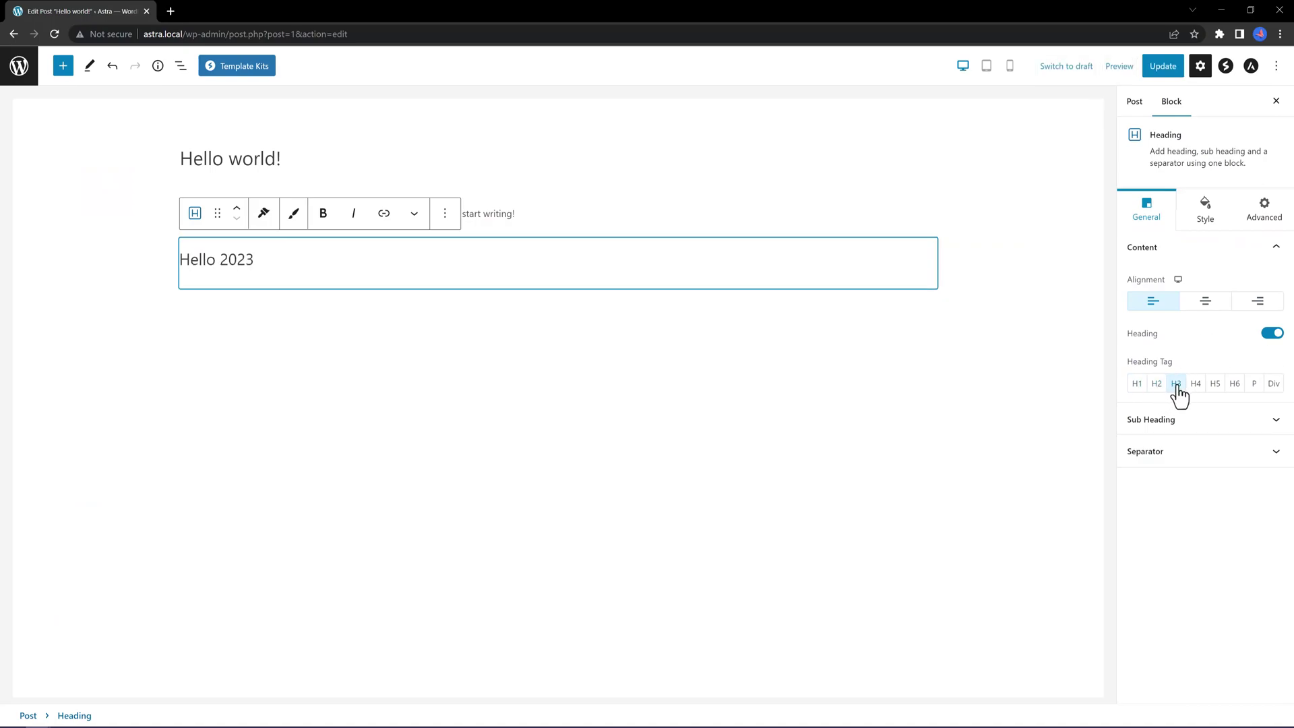
left_click(1186, 419)
left_click(1273, 312)
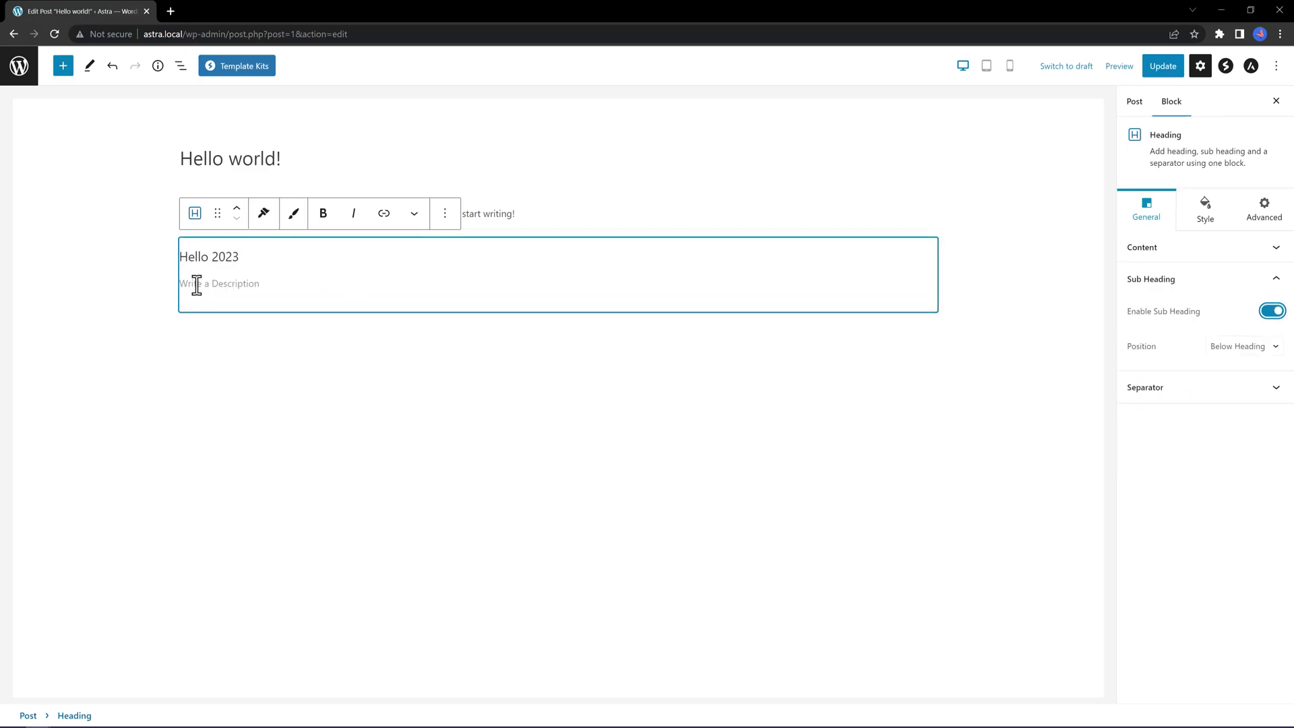
type("Categpryt")
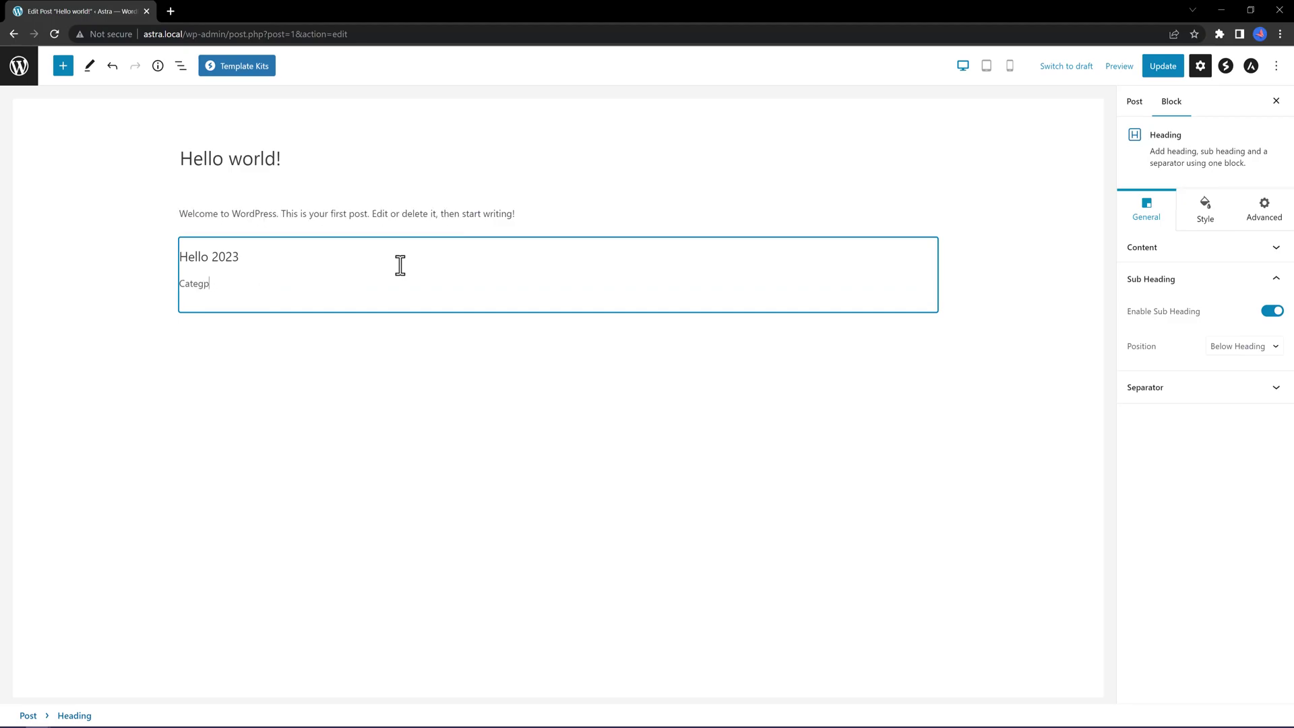
key("BackSpace")
type("ory")
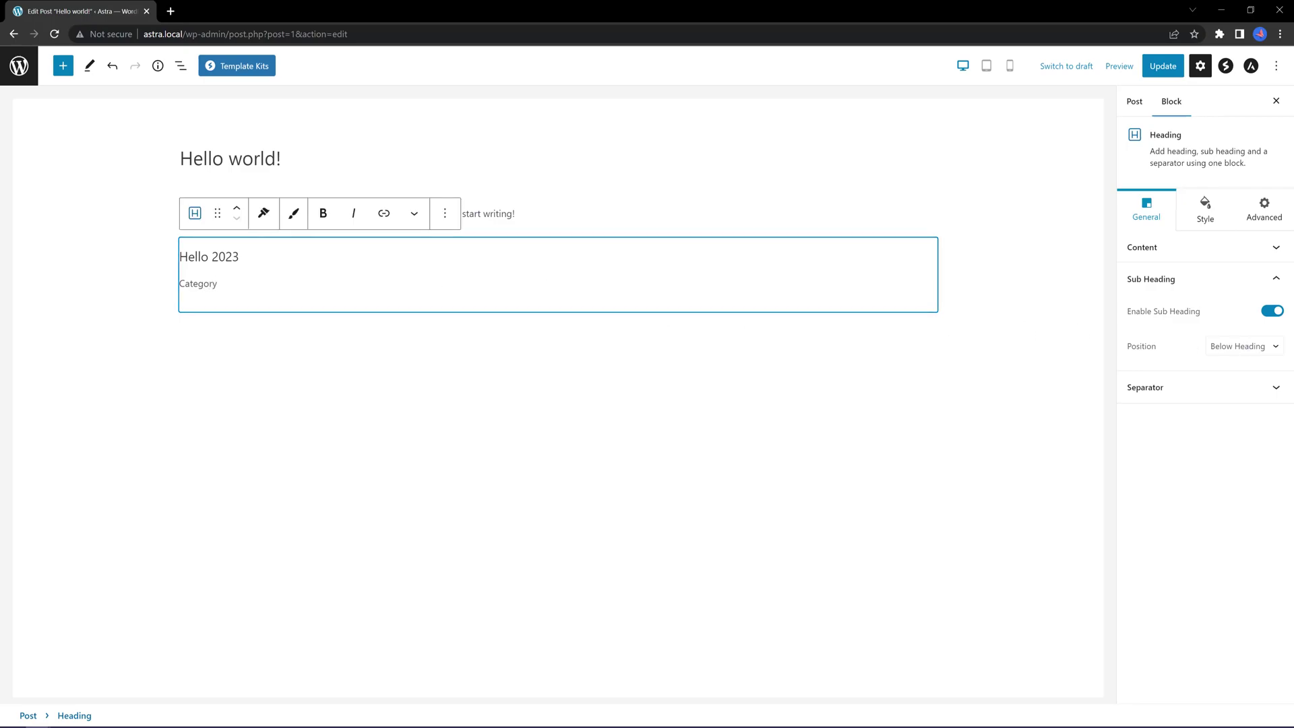
left_click(1249, 356)
left_click(1243, 360)
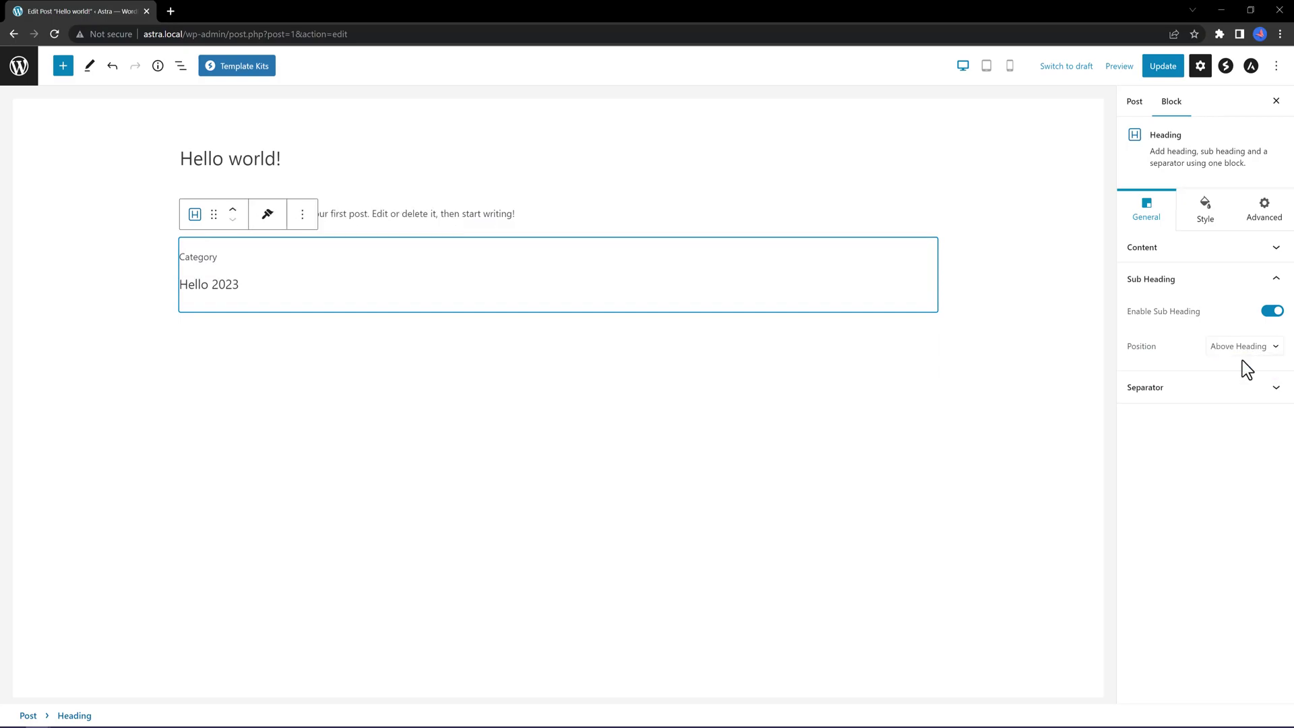
Step: Add a solid separator positioned above the heading, then deselect the block
left_click(1212, 382)
left_click(1240, 352)
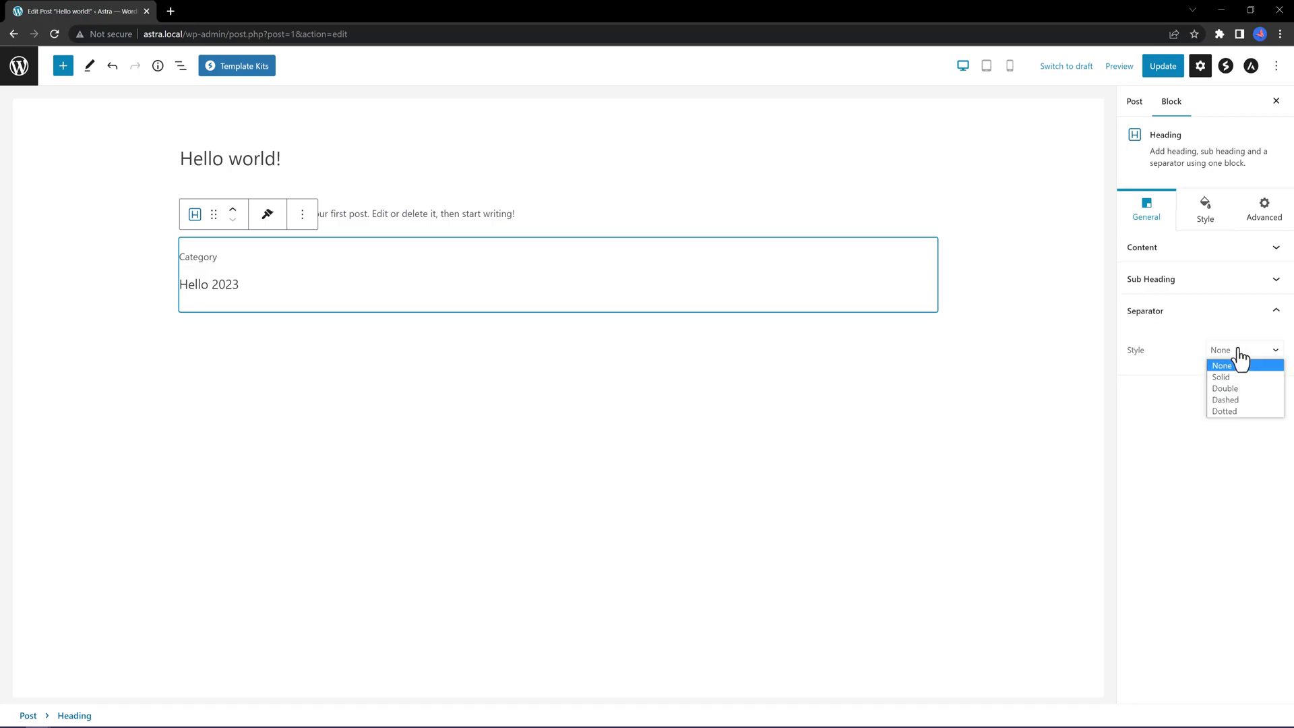
left_click(1232, 376)
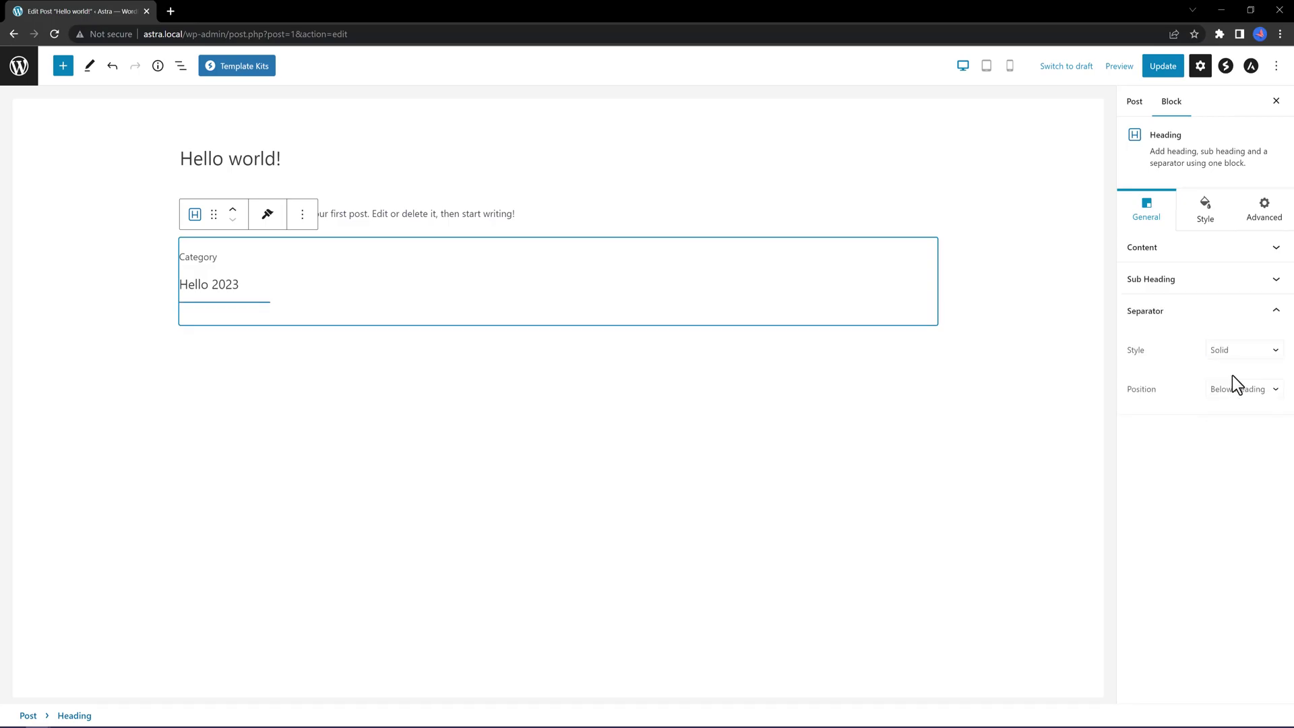
left_click(1252, 392)
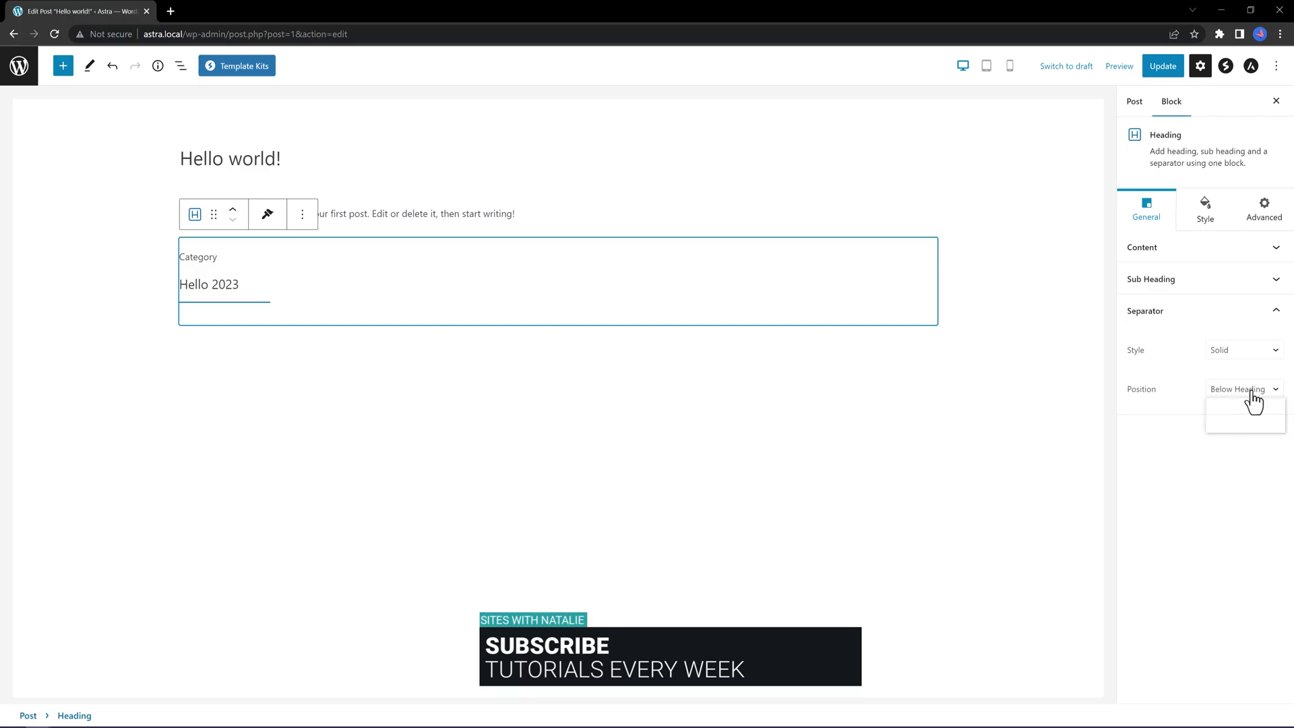
left_click(1241, 403)
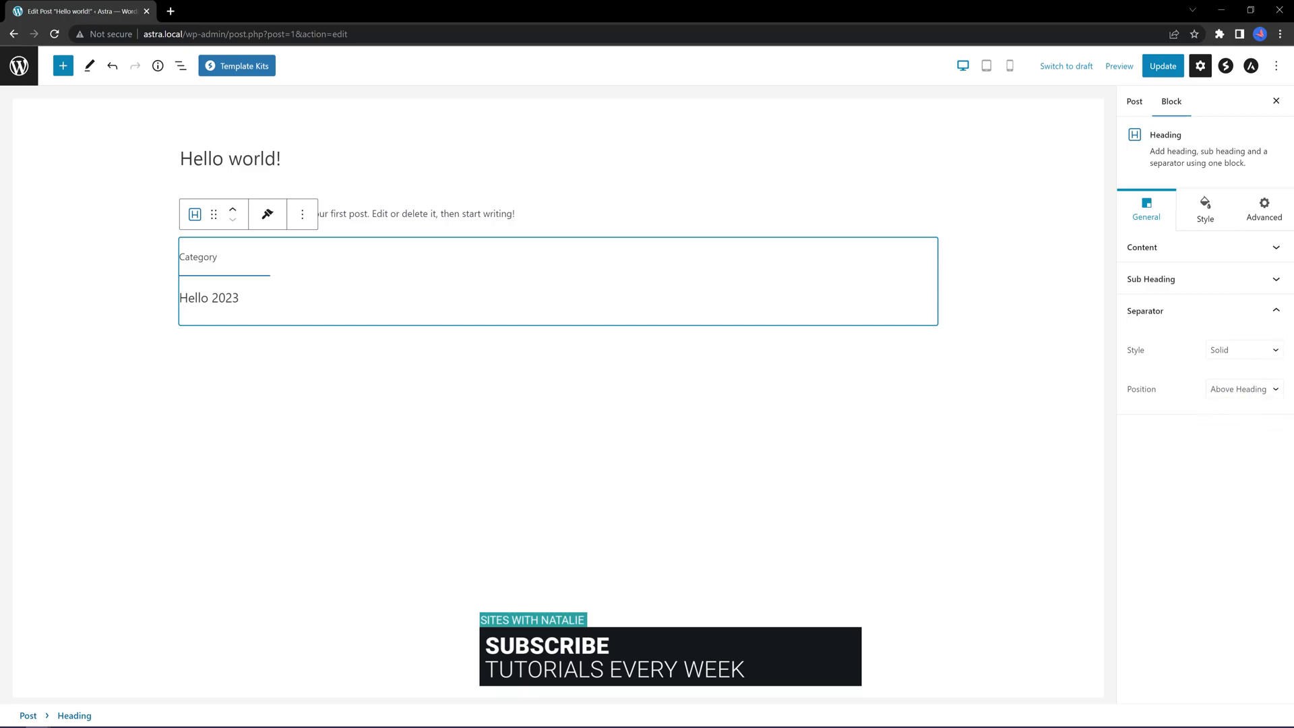
left_click(818, 397)
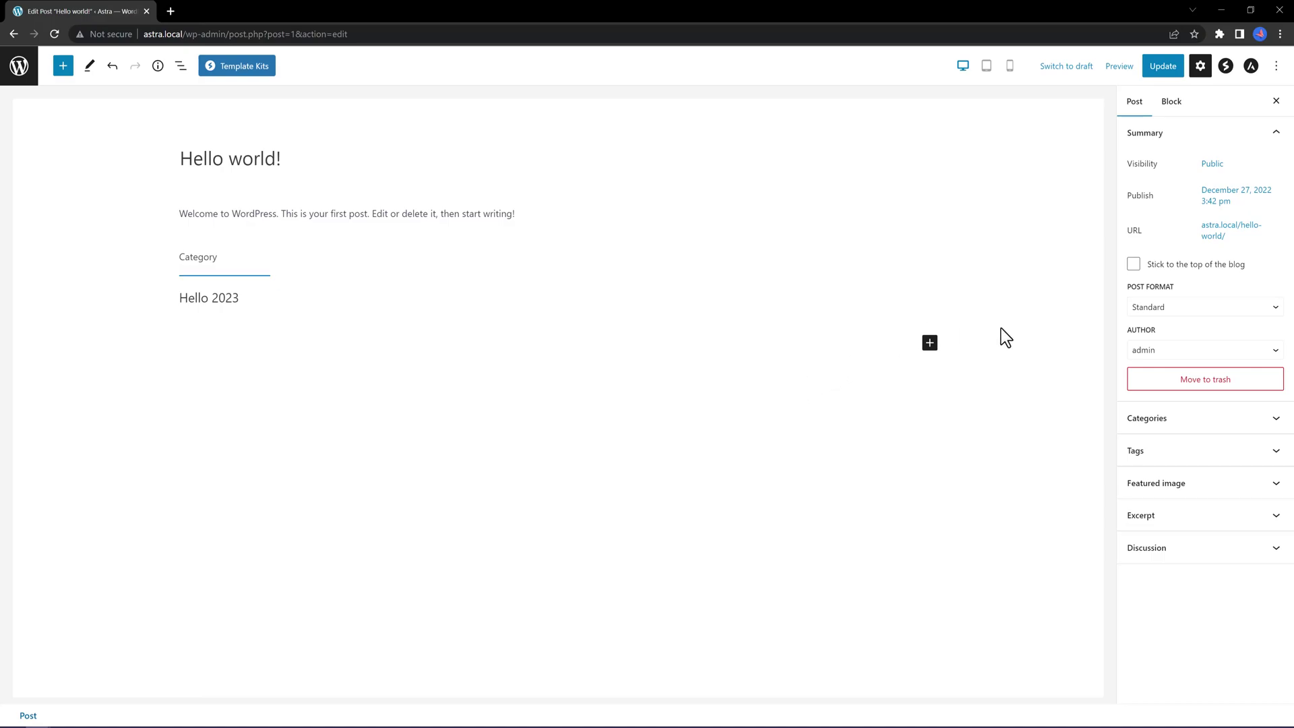
Step: Insert a Spectra Container found by searching 'container' and choose its layout
left_click(931, 344)
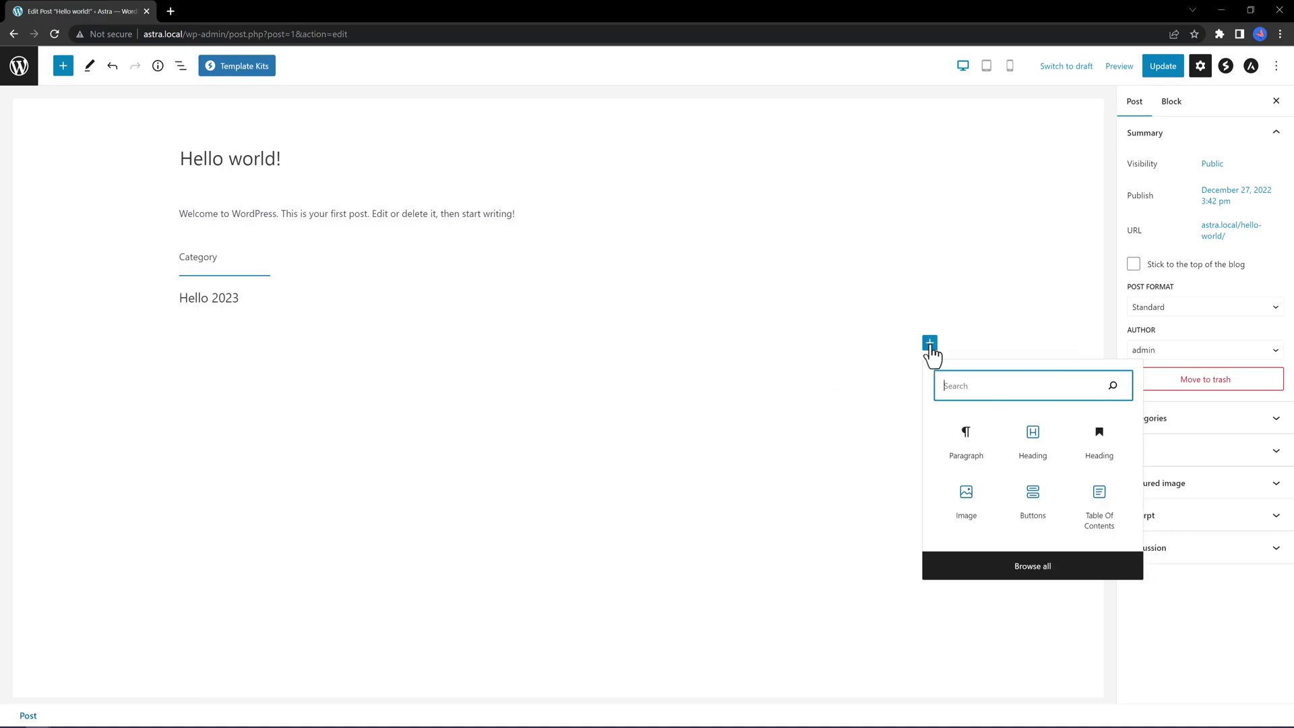
type("container")
left_click(966, 444)
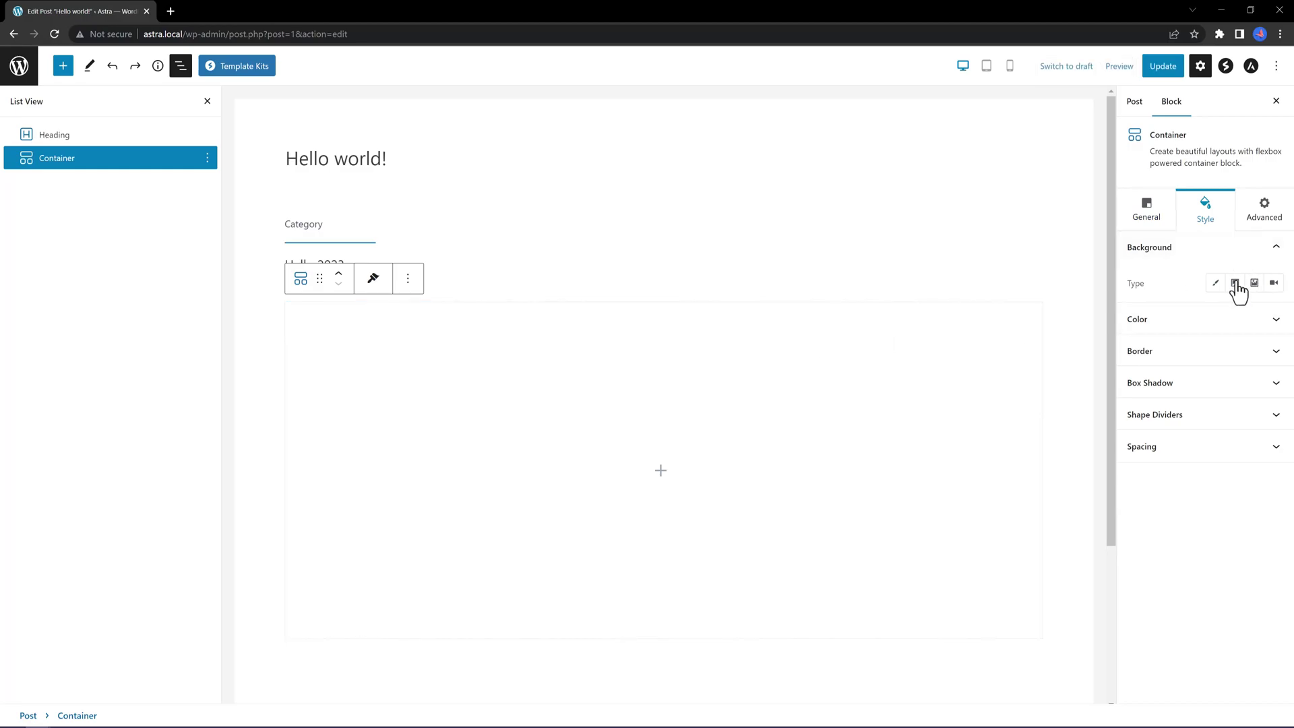
left_click(1235, 283)
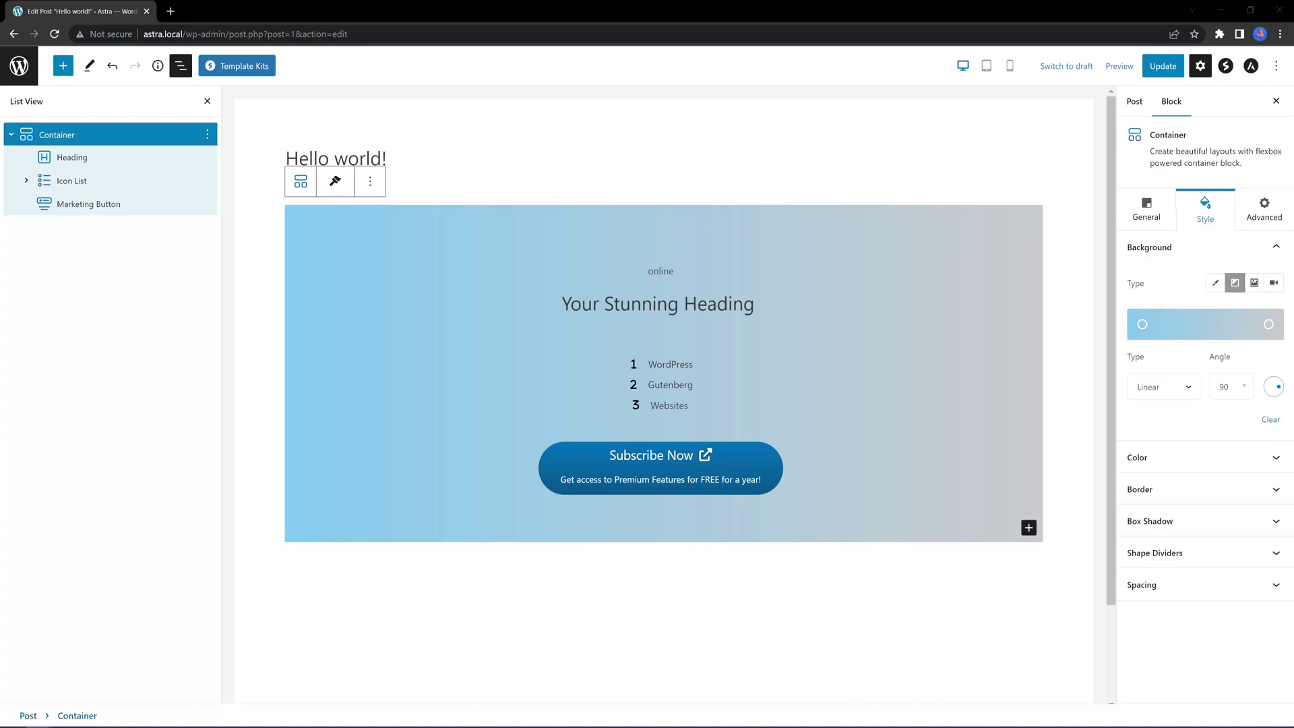
Step: Try other Content Box Width and Minimum Height values, then set Minimum Height back to 500
left_click(1153, 217)
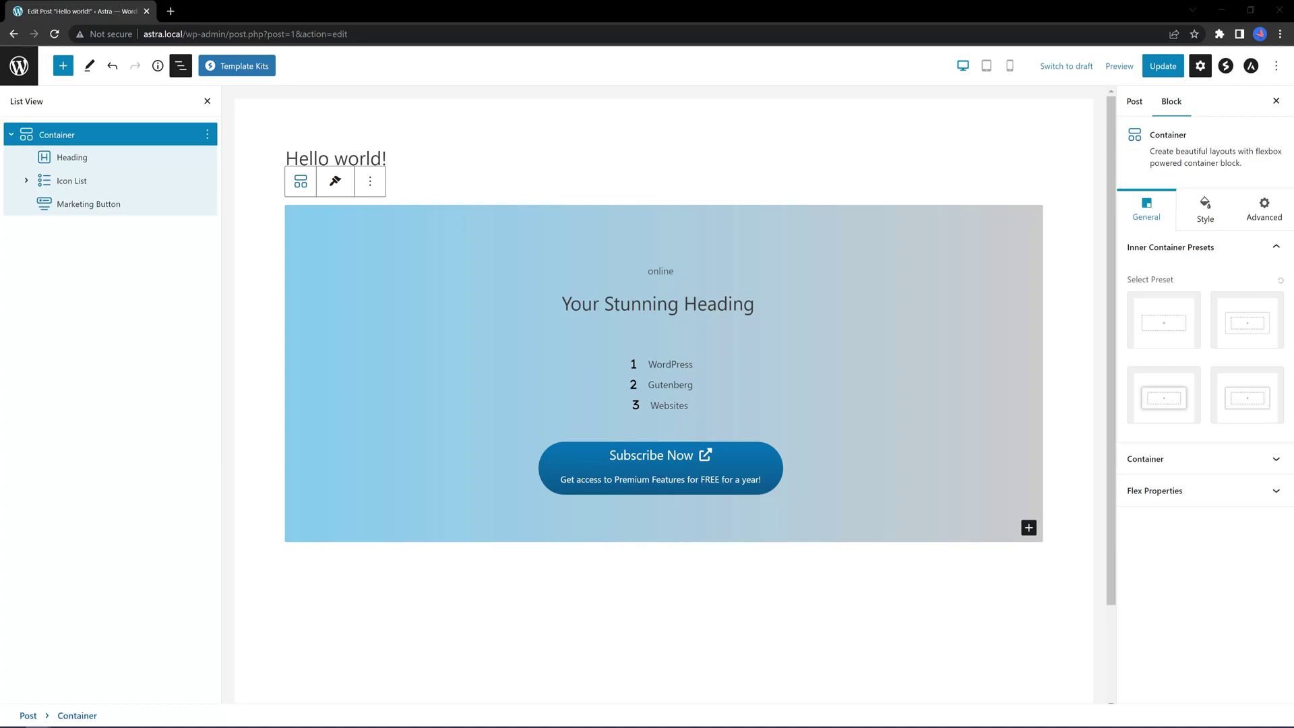
left_click(1222, 459)
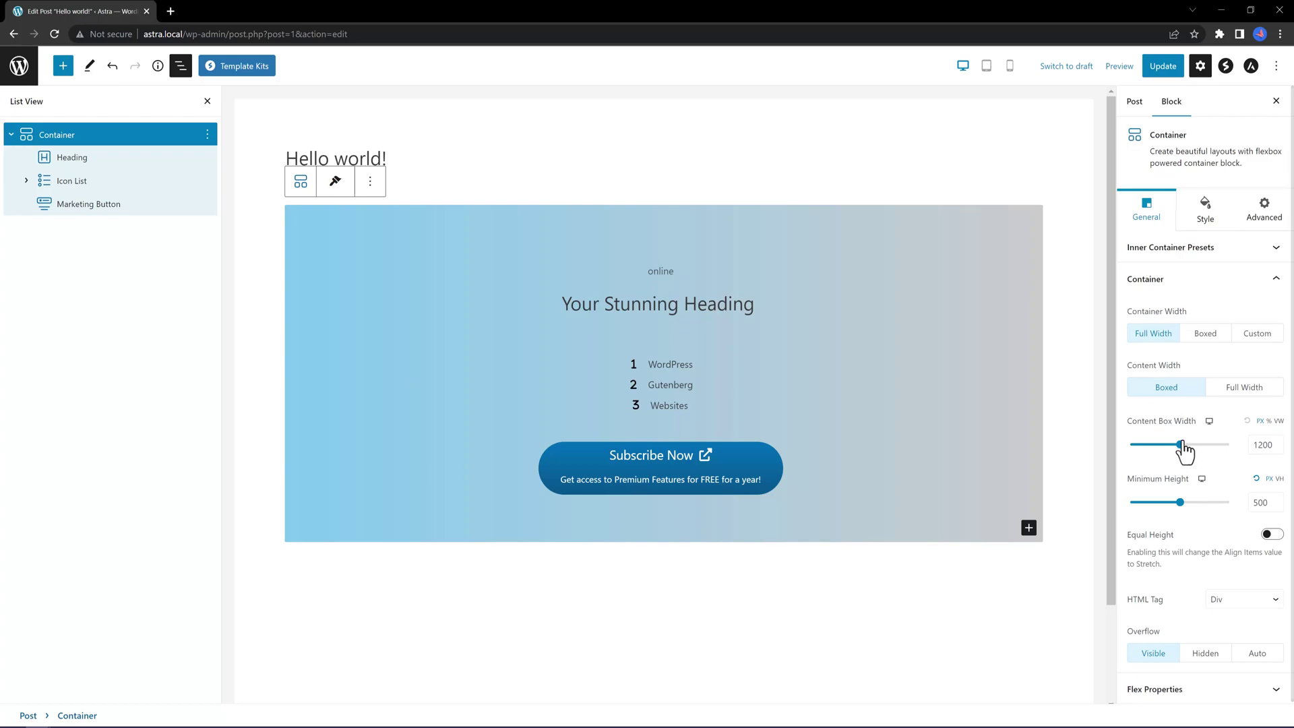
mouse_move(1180, 446)
left_mouse_down()
mouse_move(1135, 456)
mouse_move(1199, 448)
left_mouse_up()
mouse_move(1178, 503)
left_mouse_down()
mouse_move(1144, 512)
mouse_move(1216, 511)
mouse_move(1164, 515)
left_mouse_up()
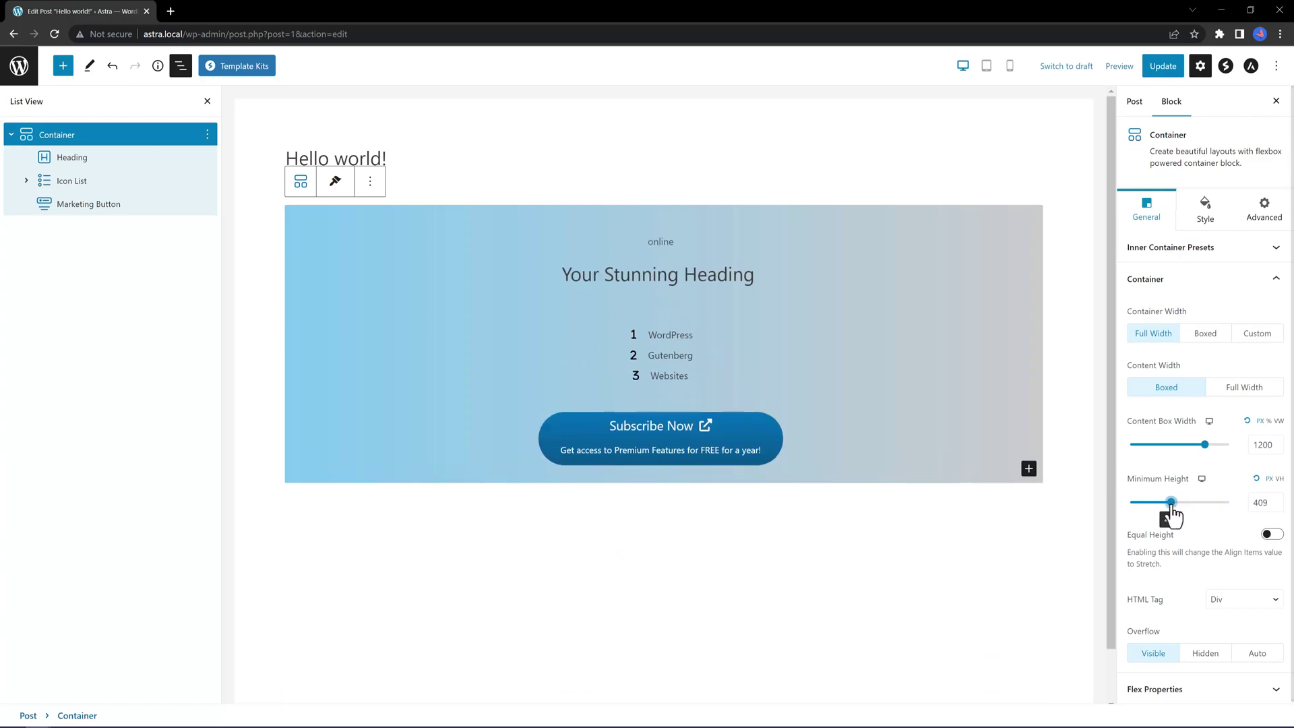
double_click(1260, 502)
type("500")
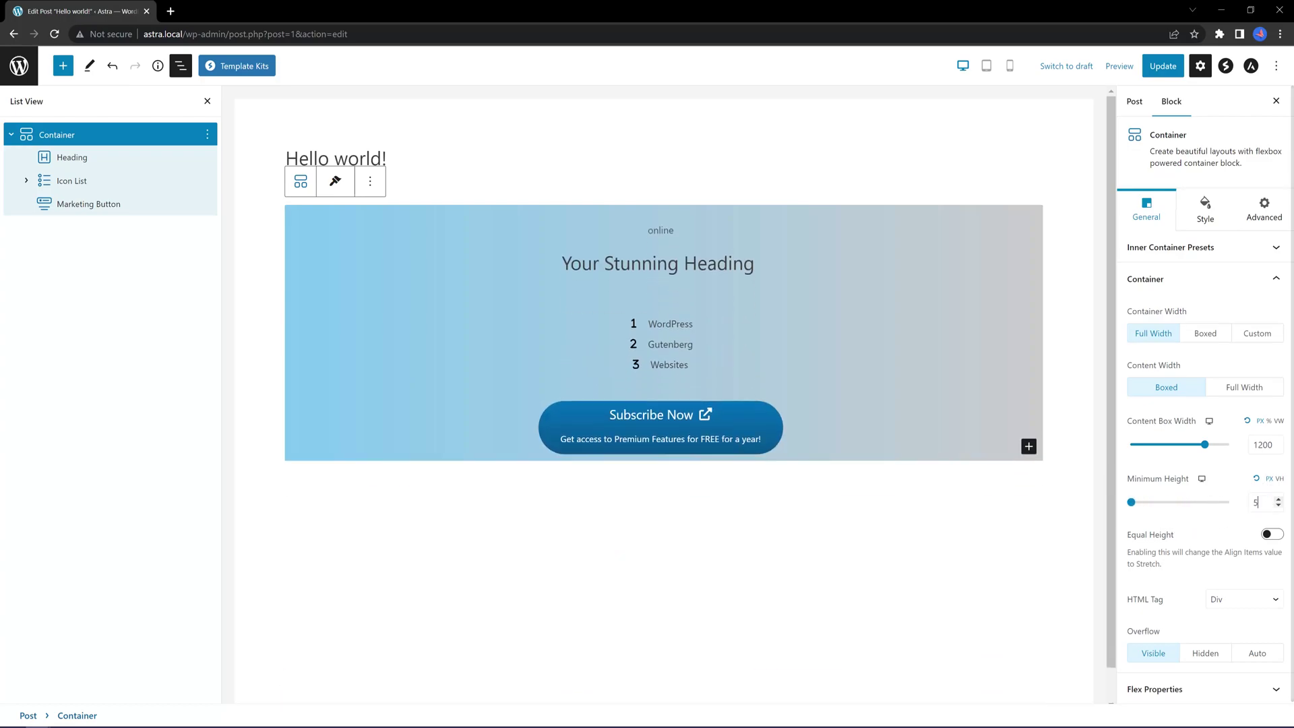
left_click(1207, 279)
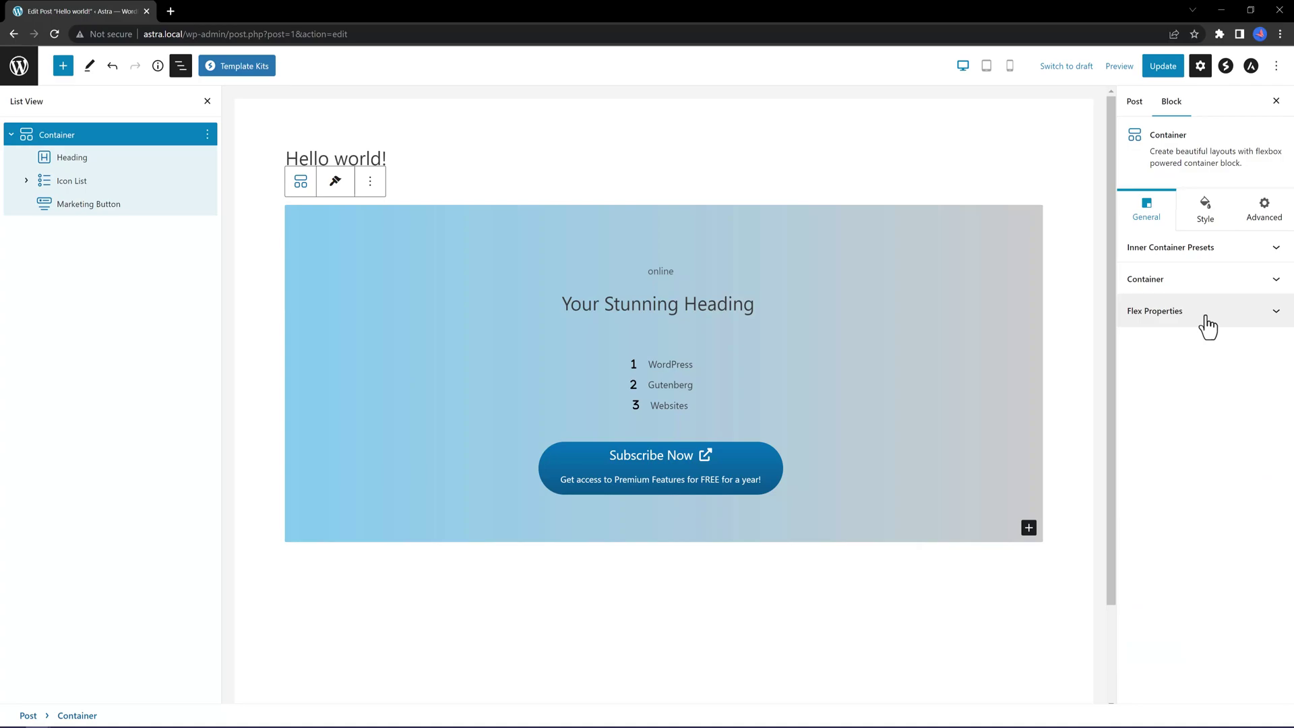
left_click(1208, 324)
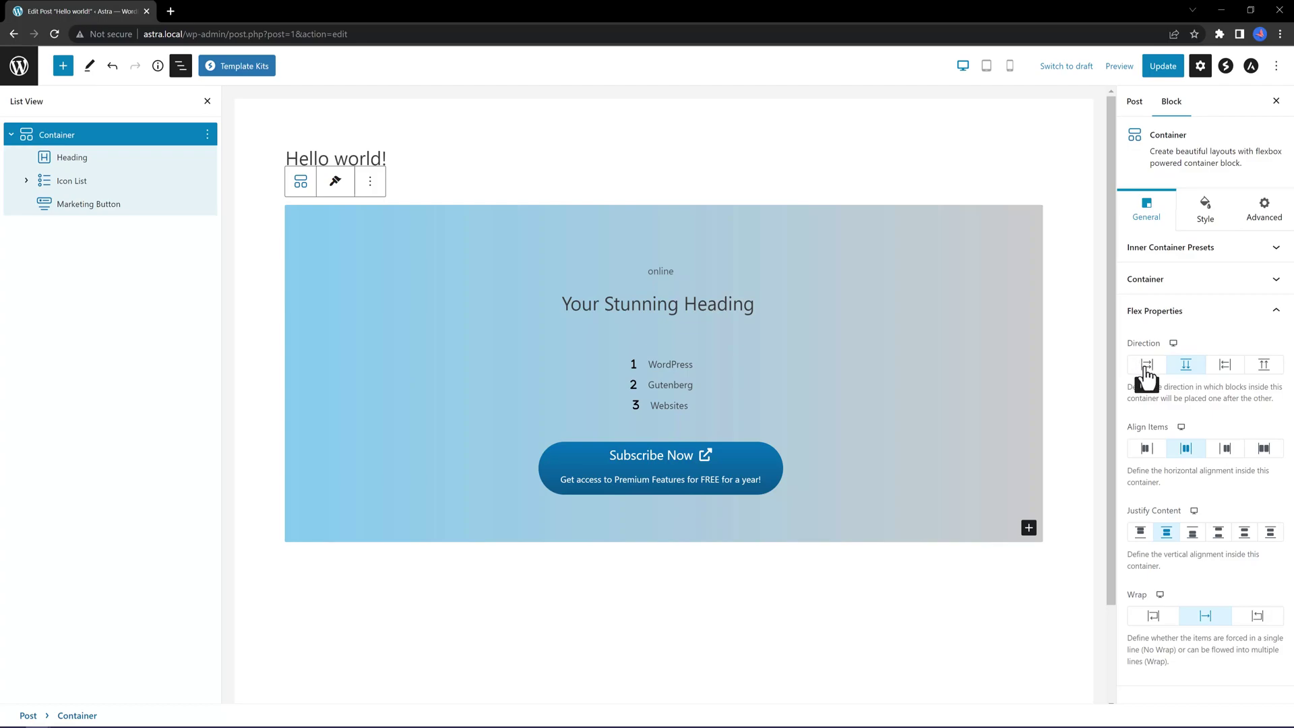
Step: Set the container's direction to Row with items centred vertically, after trying other alignments
left_click(1147, 368)
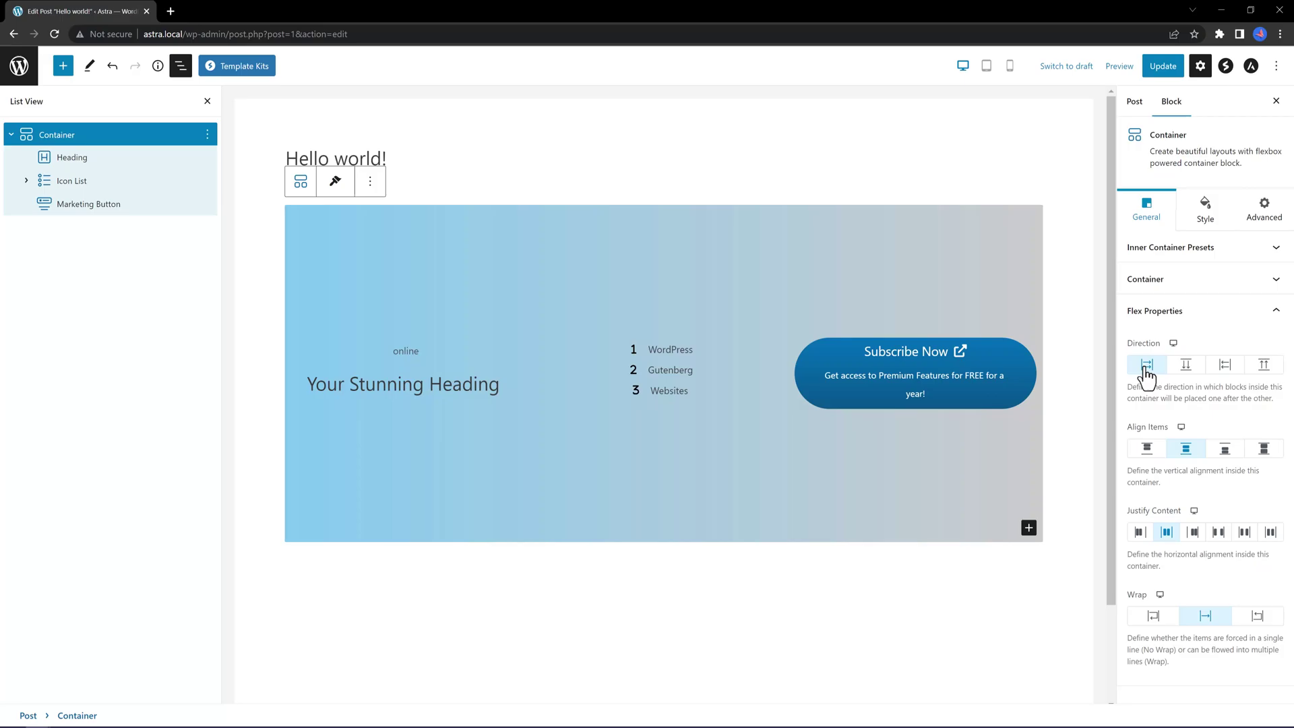
left_click(1009, 66)
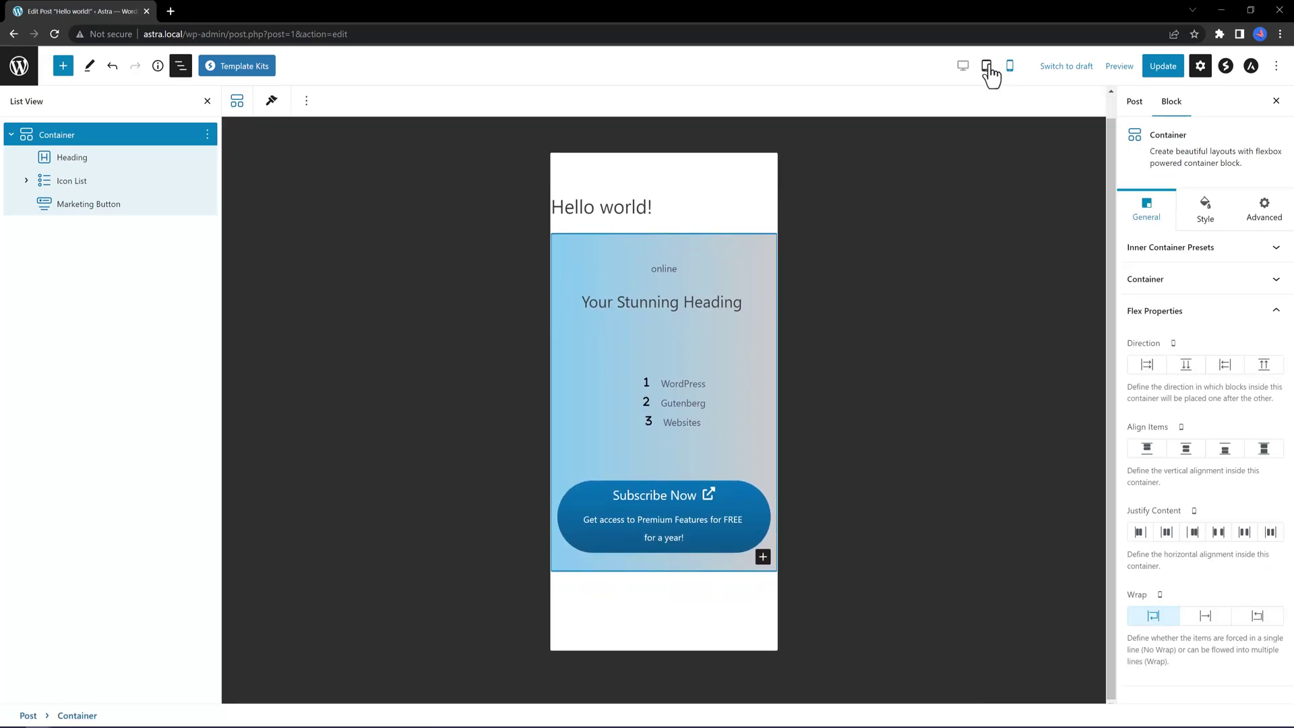
left_click(962, 65)
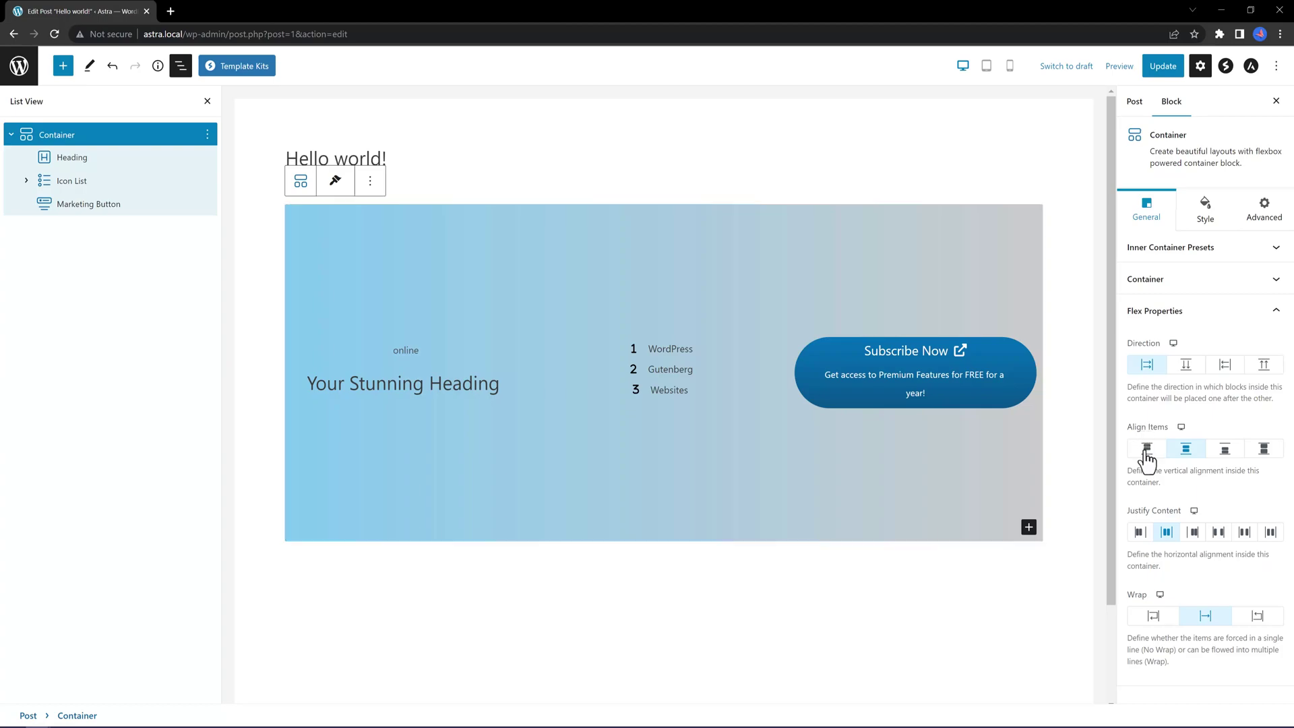
left_click(1146, 450)
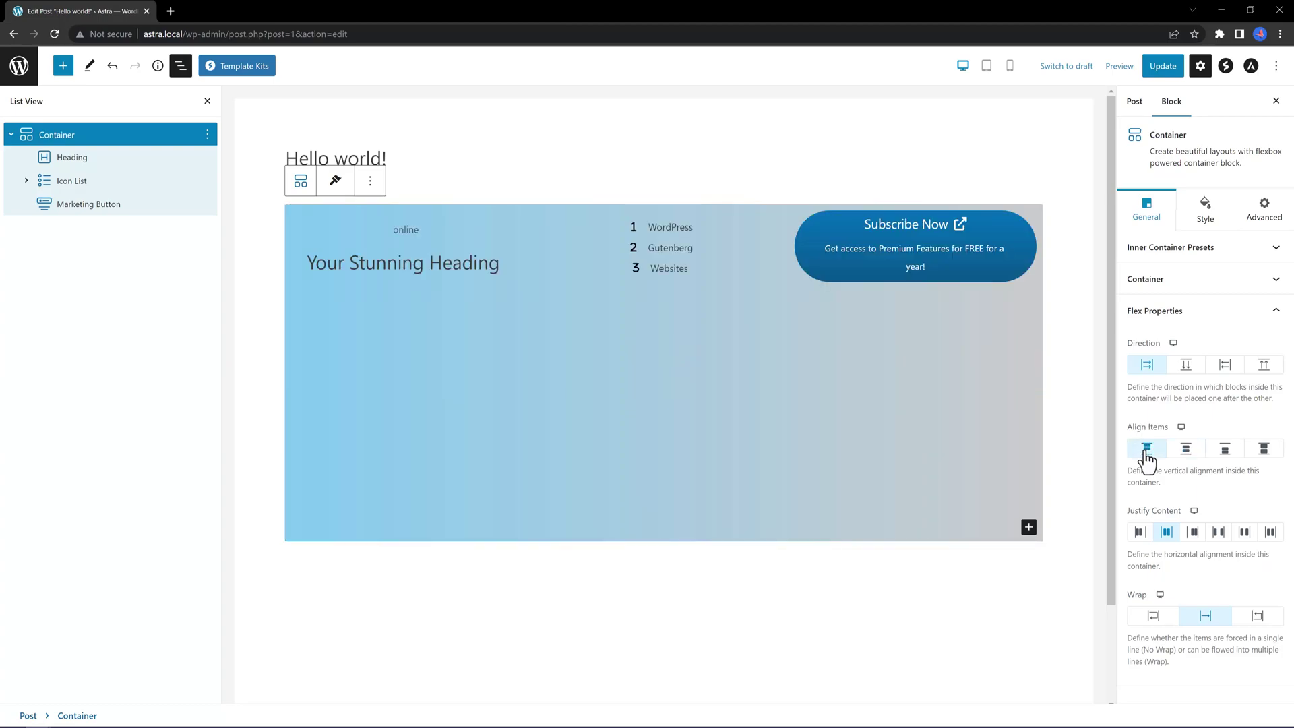
left_click(1186, 452)
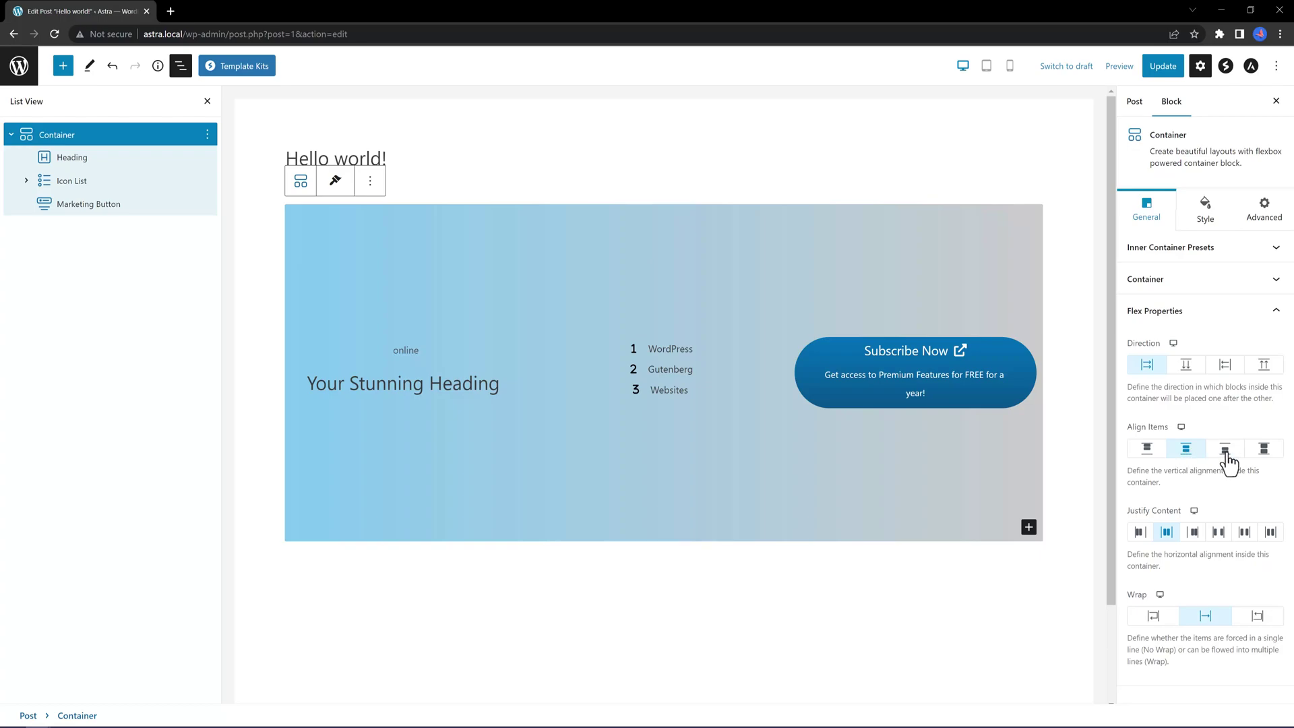
left_click(1226, 456)
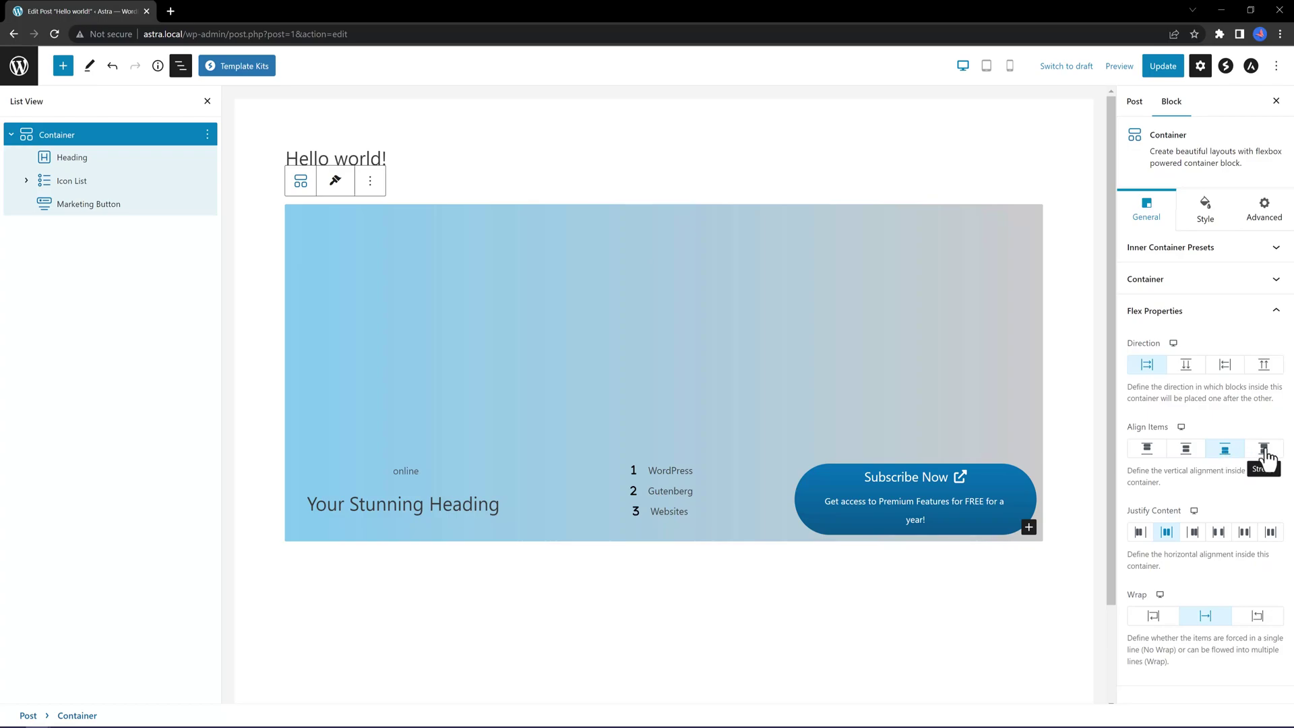
left_click(1265, 450)
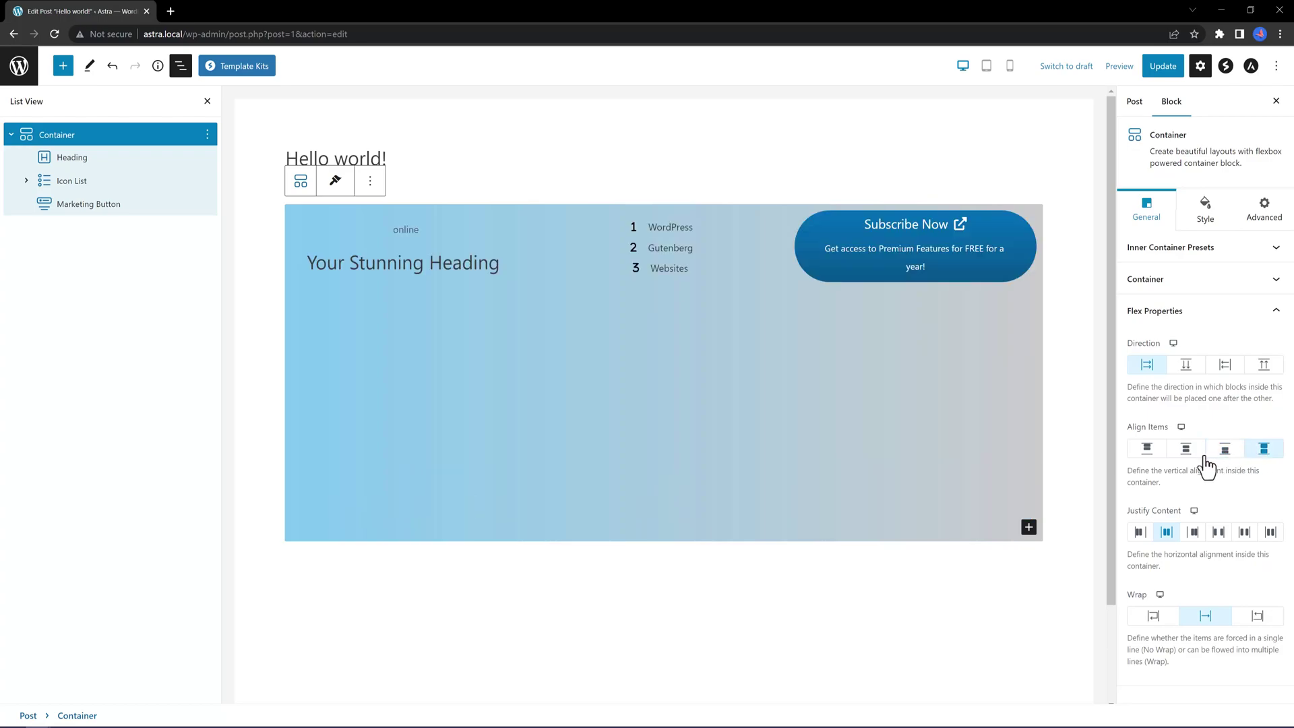
left_click(1188, 450)
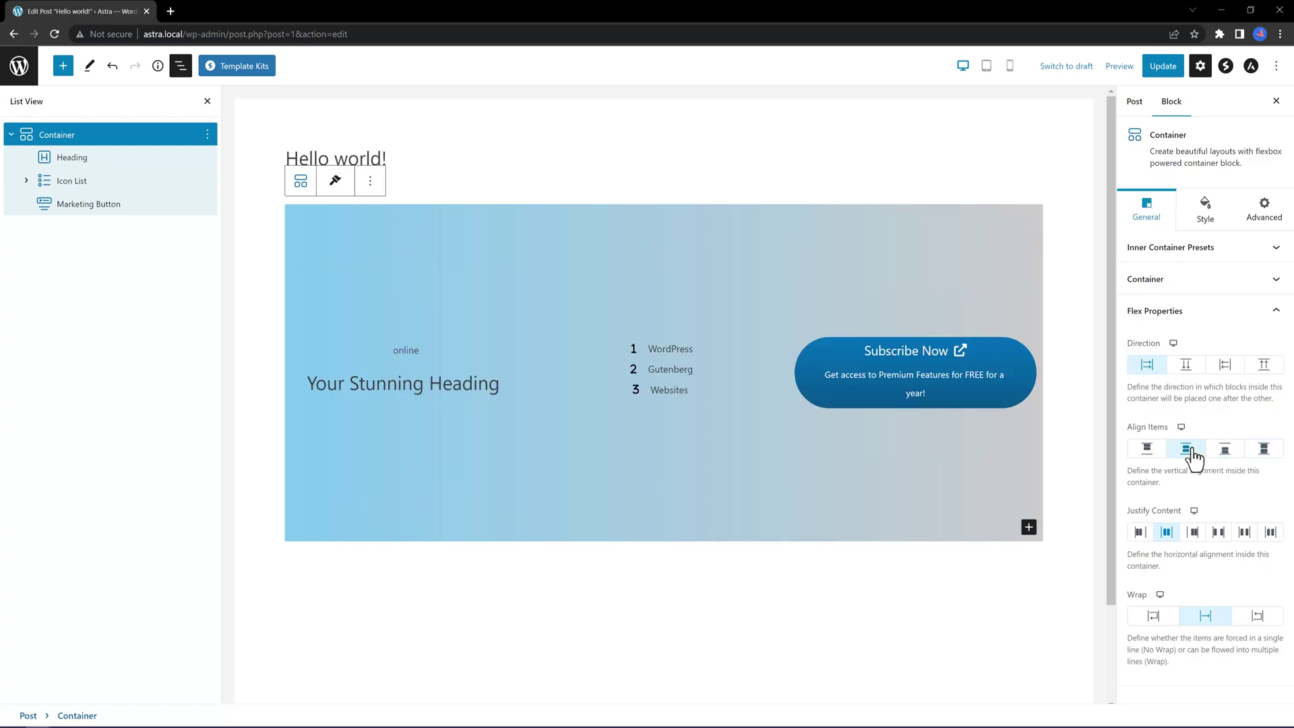
Step: Centre the items horizontally after trying the other Justify Content spacings
left_click(1139, 536)
left_click(1178, 533)
left_click(1193, 532)
left_click(1218, 533)
left_click(1244, 533)
left_click(1269, 533)
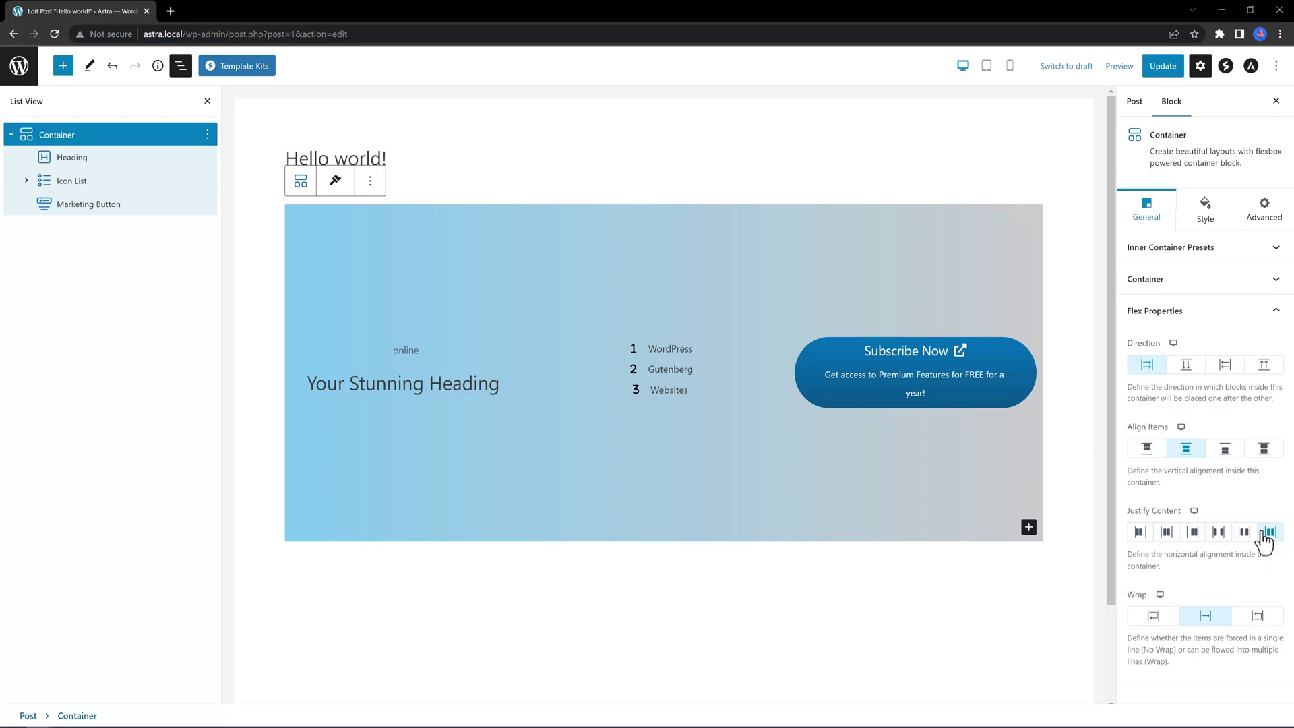
left_click(1167, 539)
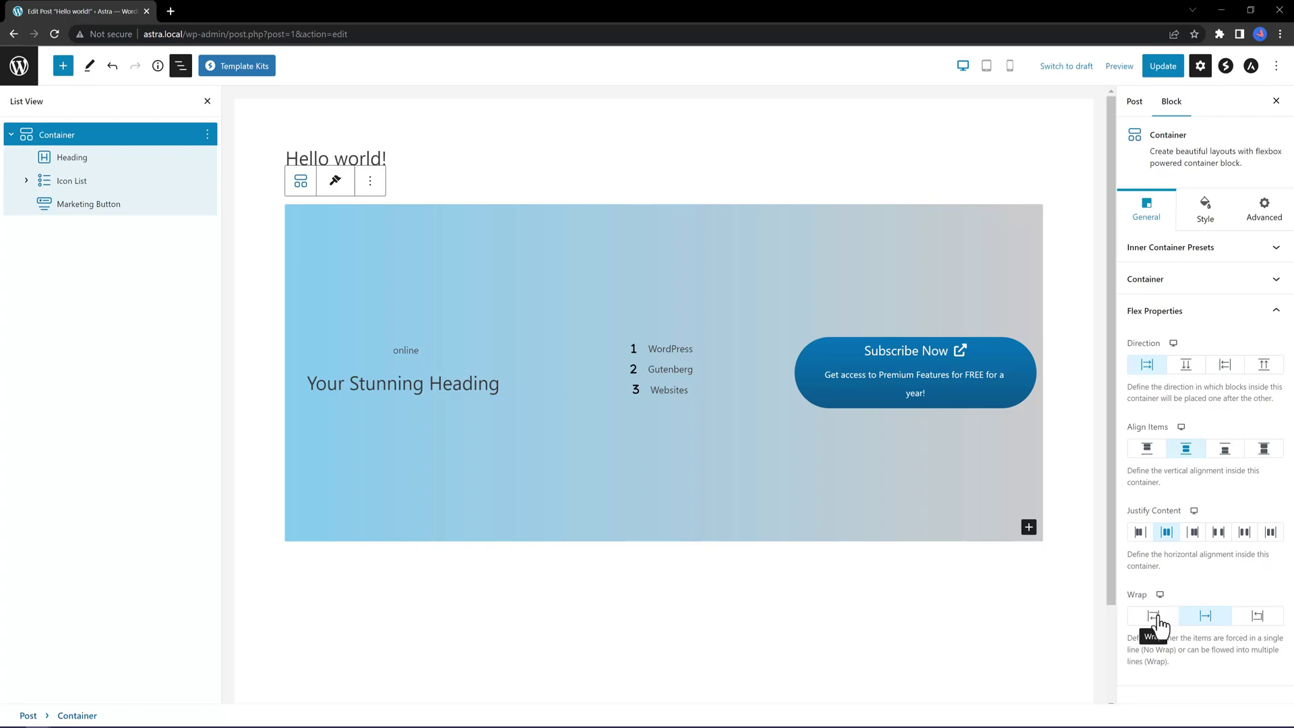
Step: Turn on wrapping so the items flow onto multiple rows, trying the reverse wrap option
left_click(1154, 617)
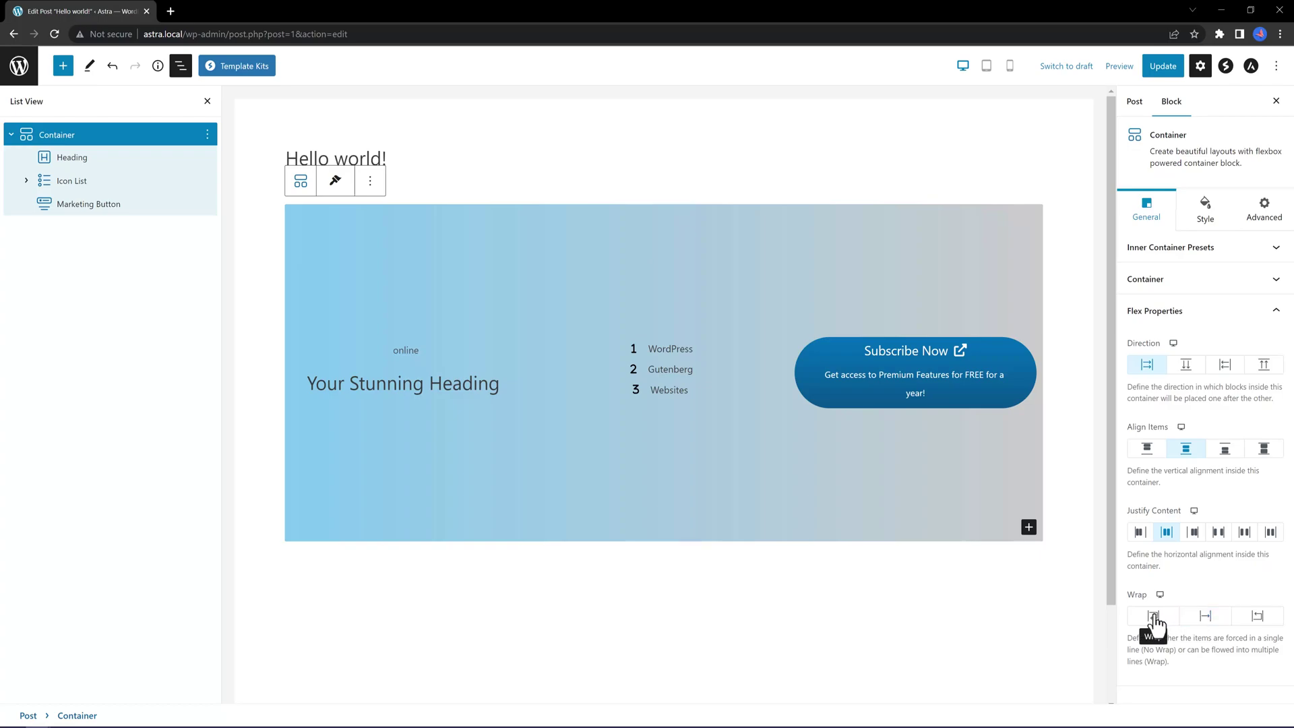
left_click(1154, 619)
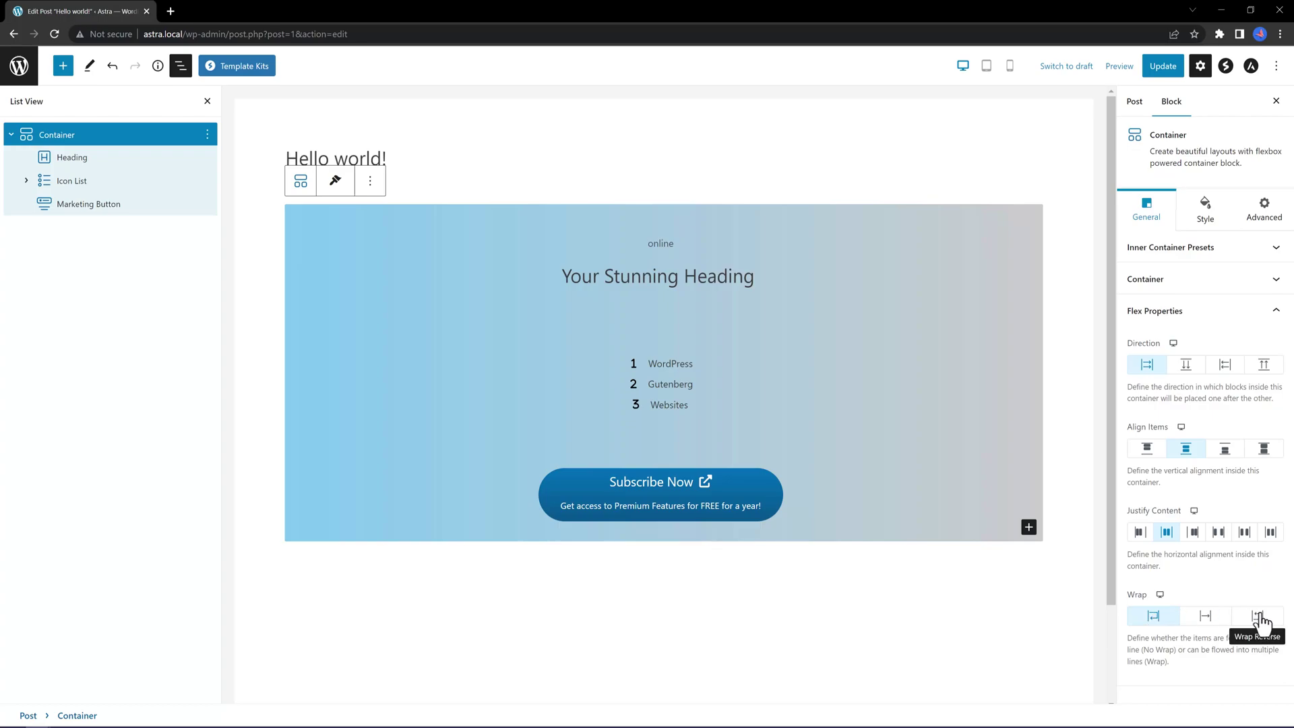
left_click(1260, 620)
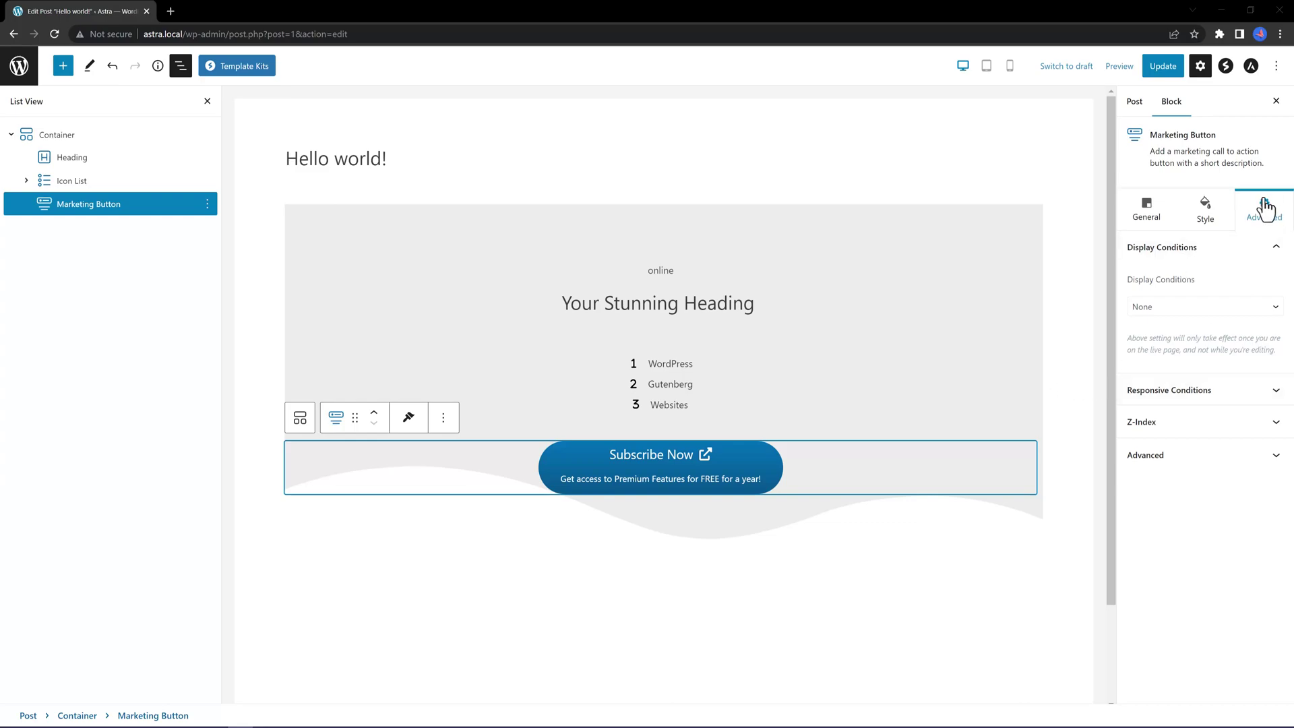
left_click(1236, 396)
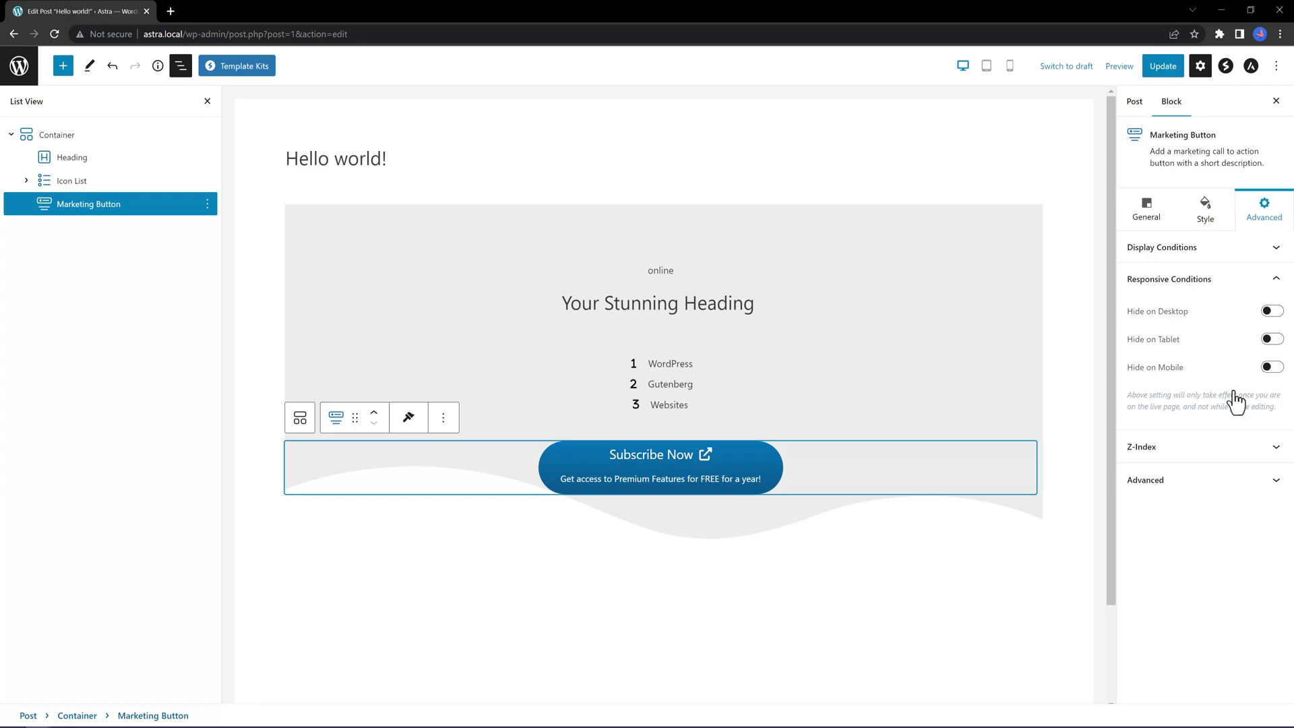
left_click(1275, 311)
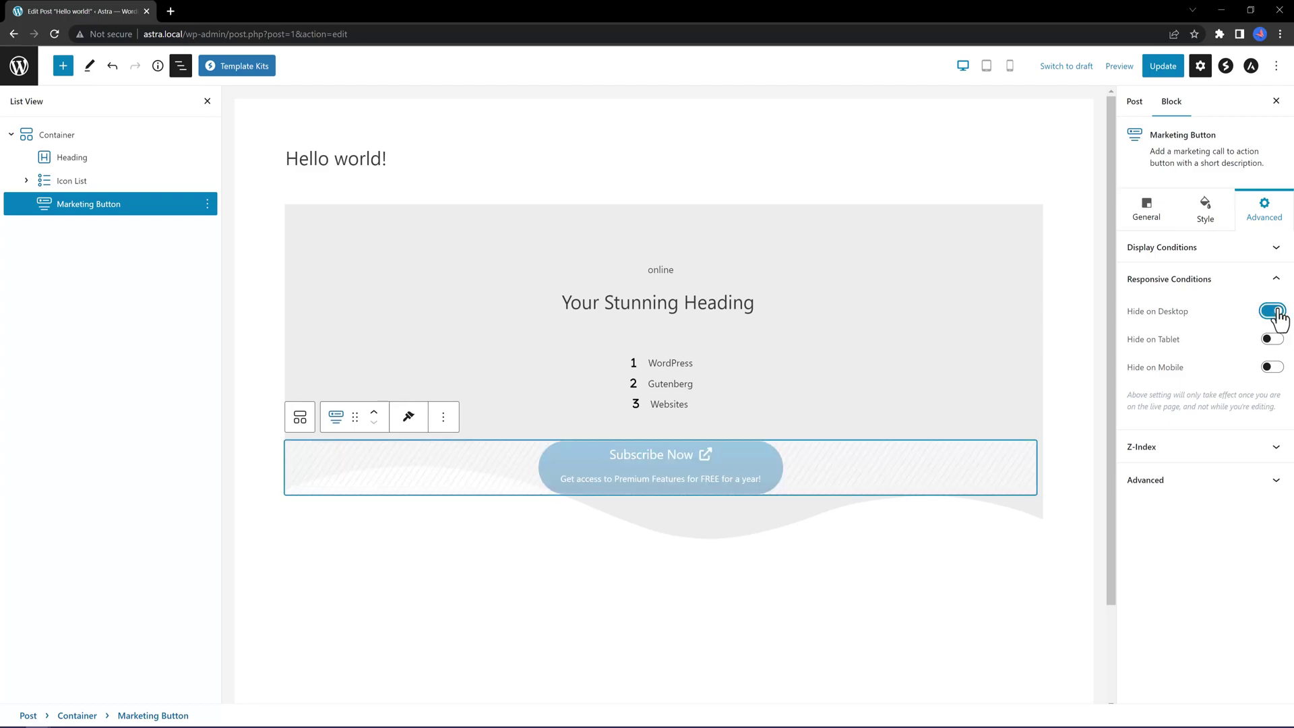
left_click(1272, 339)
left_click(1273, 367)
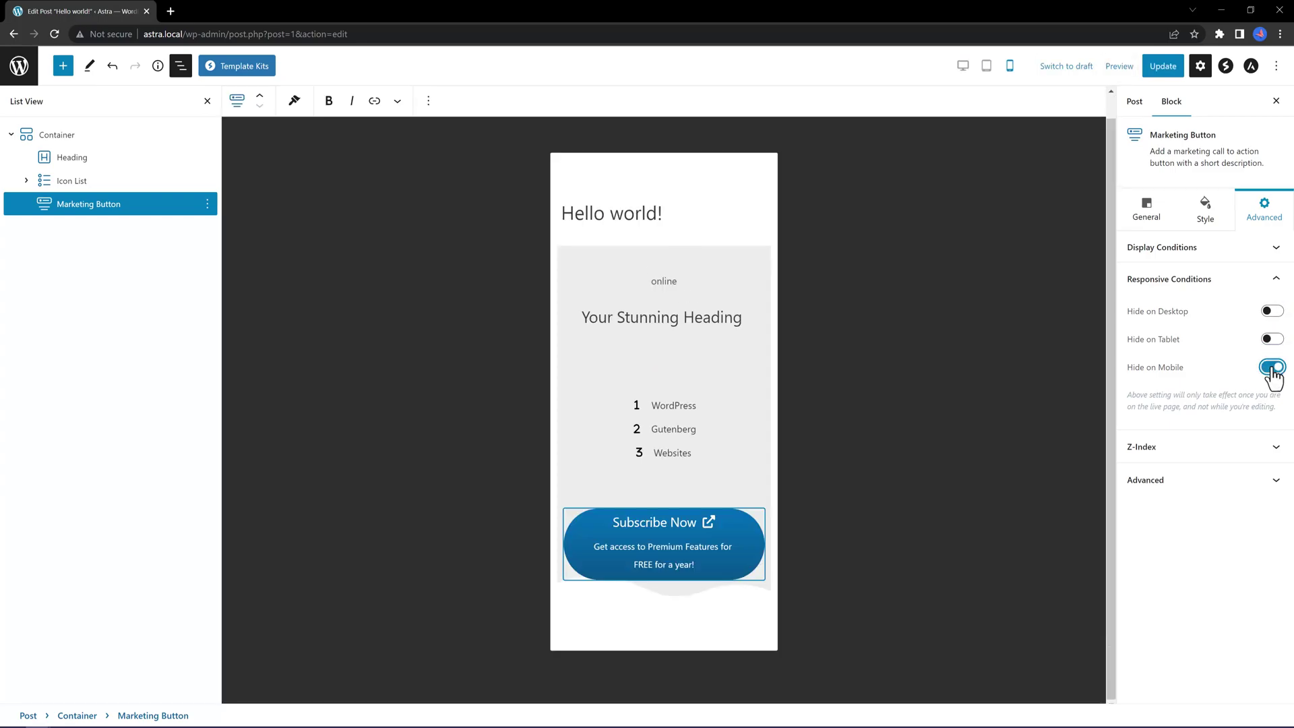
left_click(1273, 367)
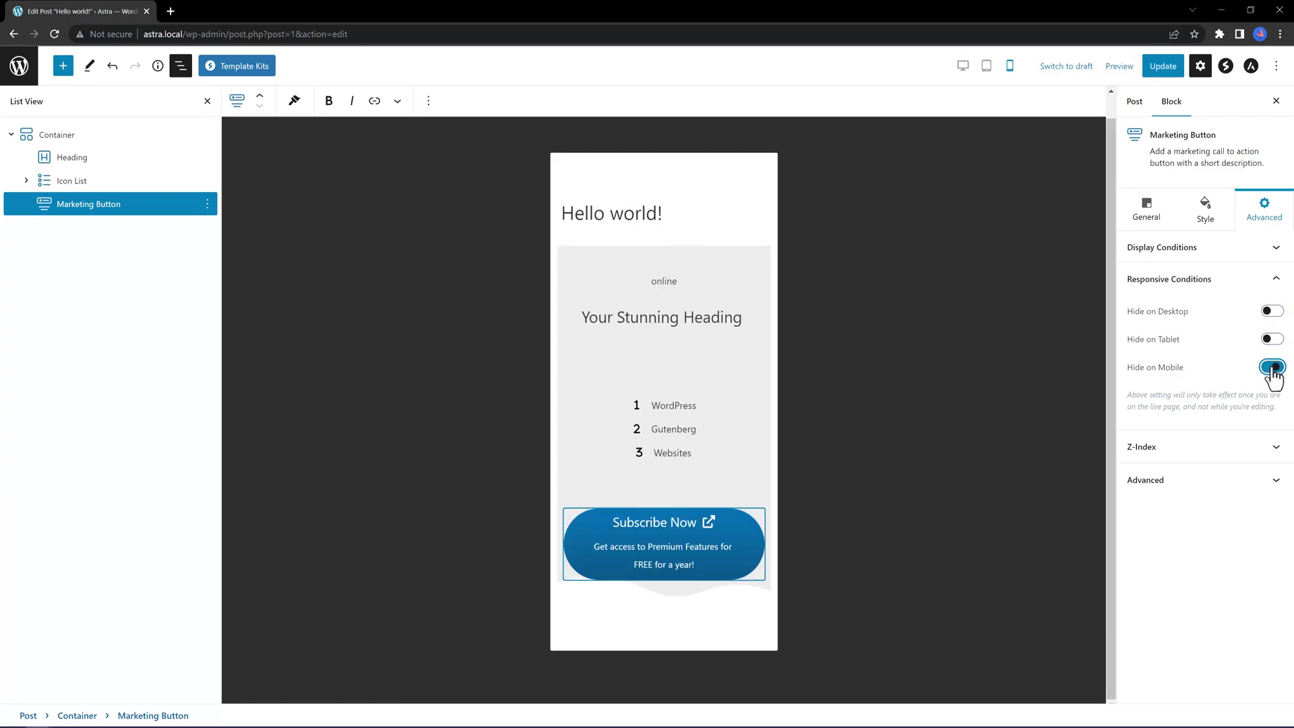
left_click(1271, 311)
left_click(962, 65)
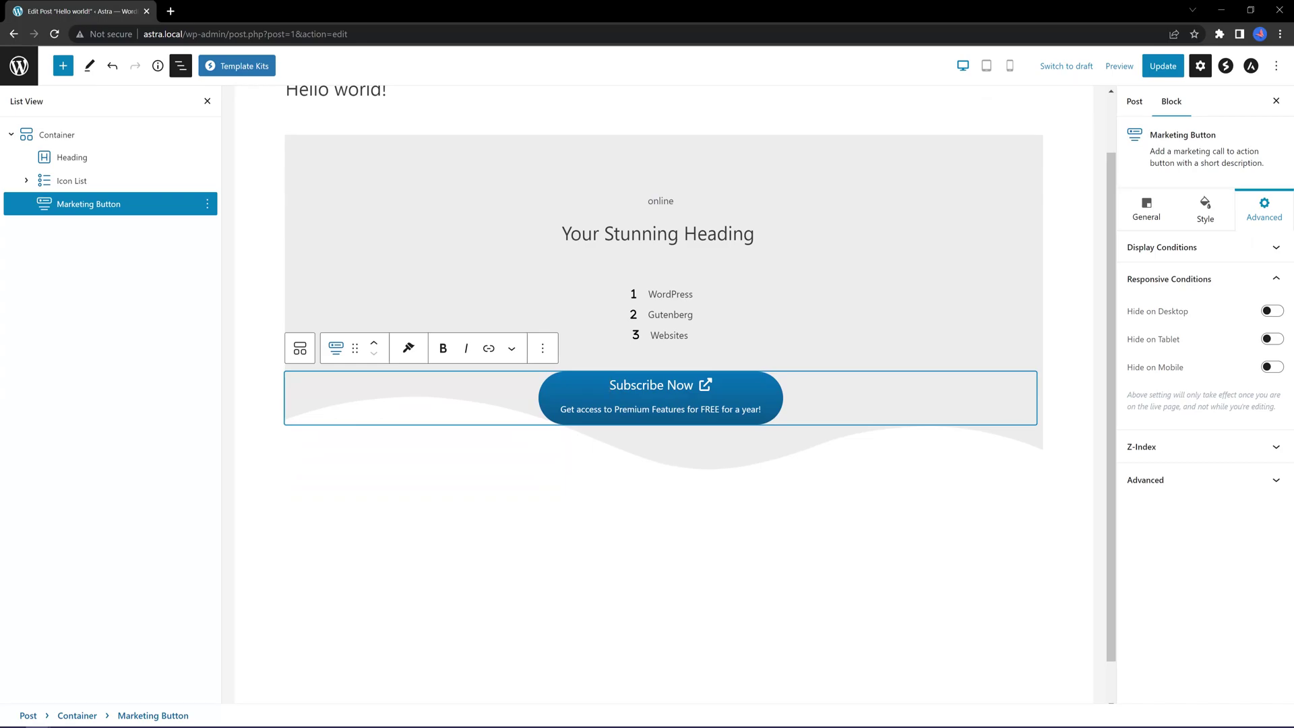
left_click(1243, 278)
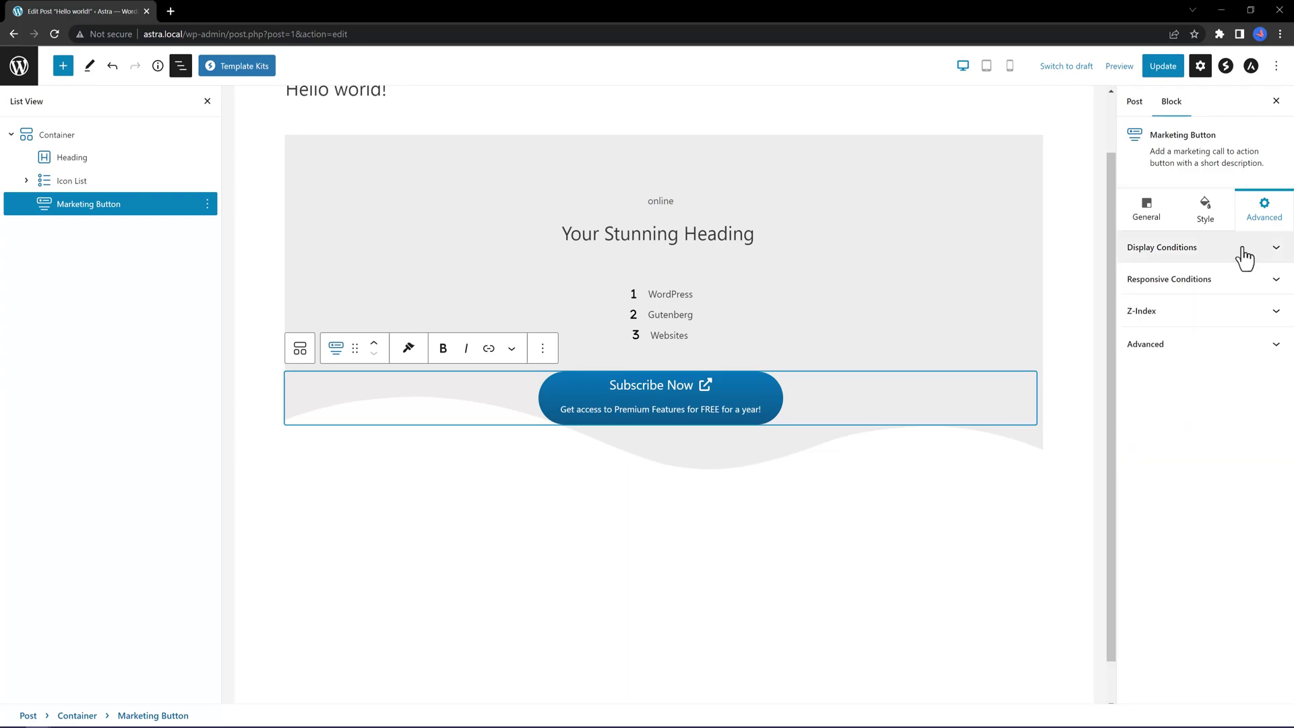
left_click(1243, 257)
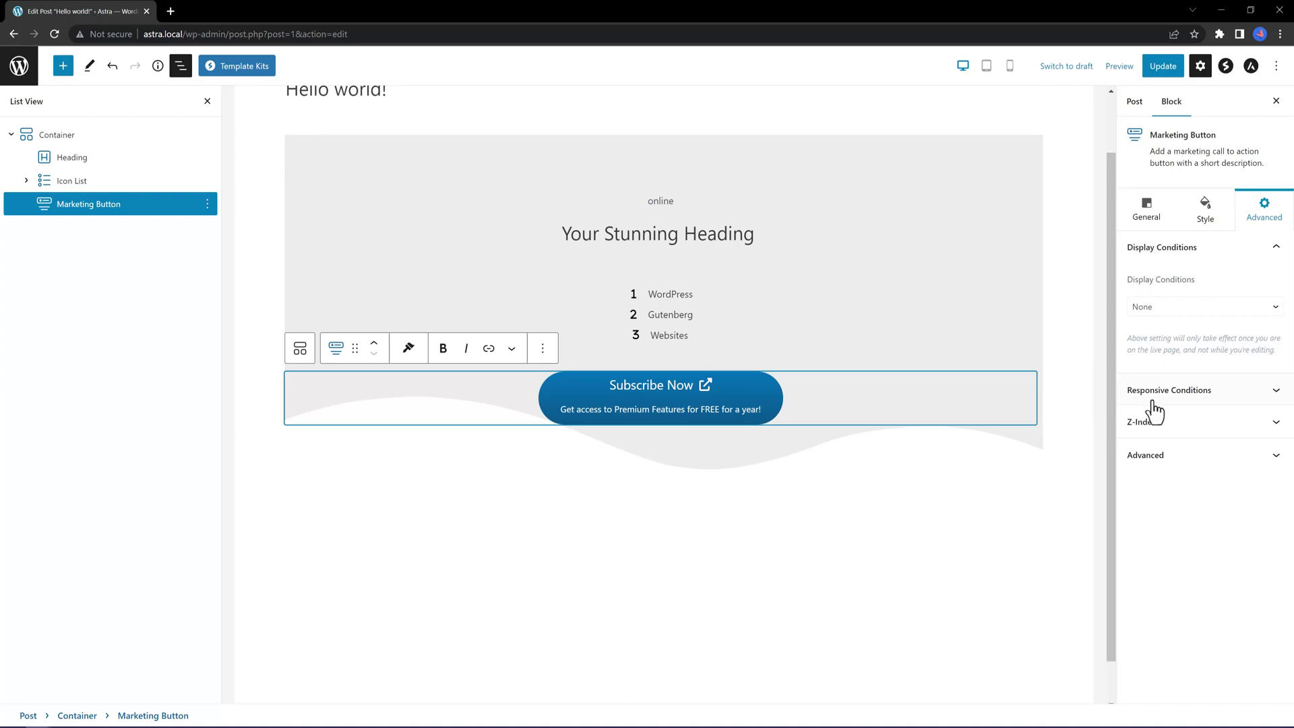
left_click(1182, 311)
Step: Insert an Image block below the container, widen it to full width and set Layout to Overlay
left_click(774, 515)
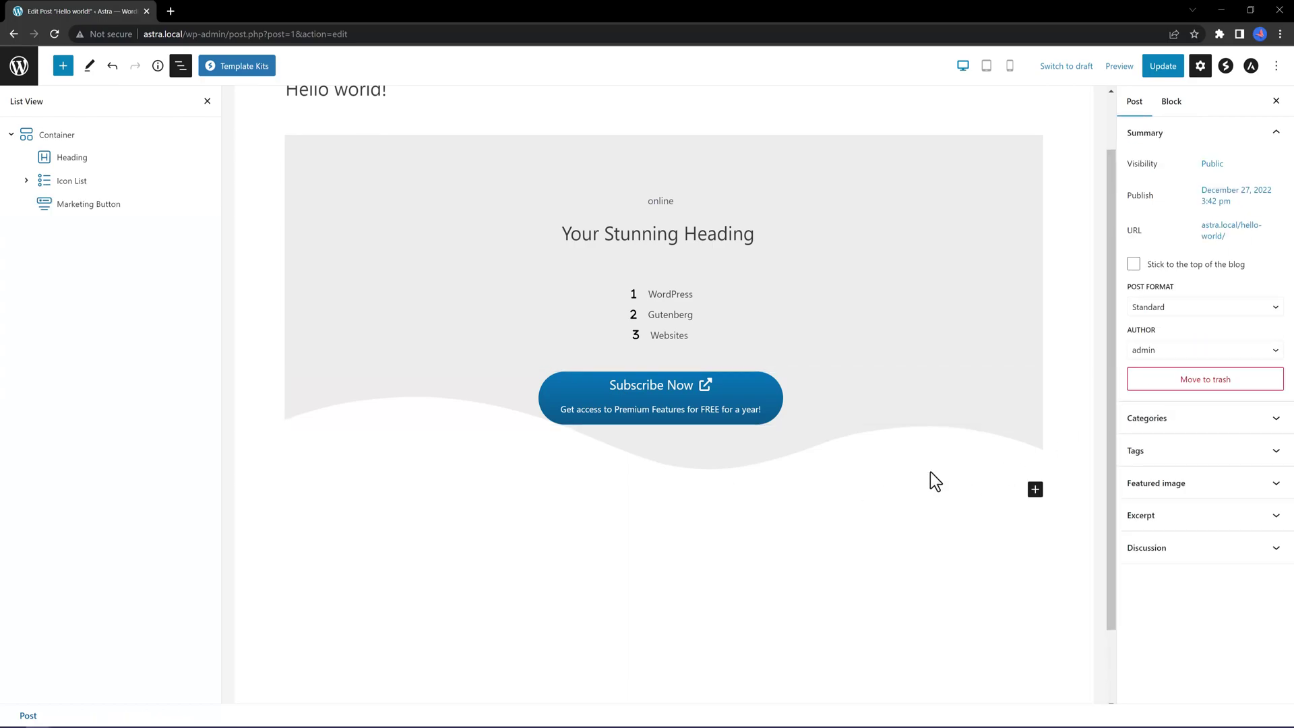
left_click(1035, 489)
left_click(1204, 380)
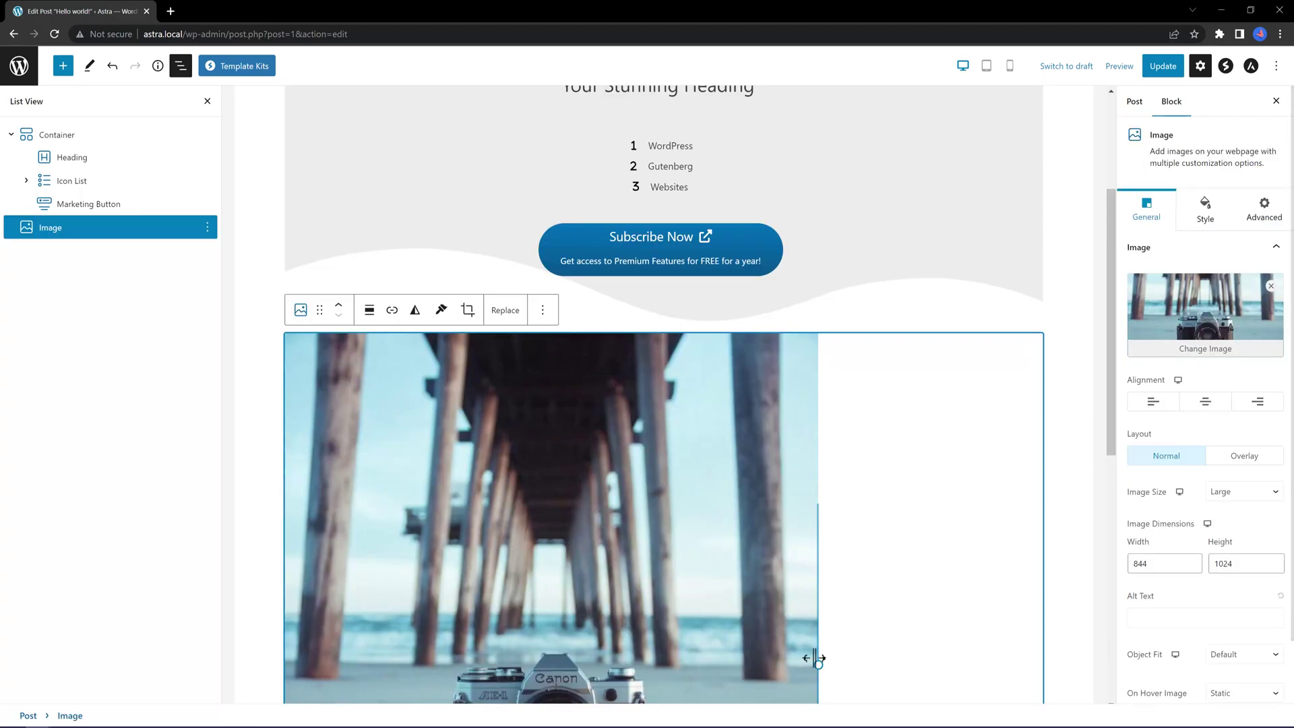
left_click_drag(818, 665, 1061, 664)
left_click(1247, 459)
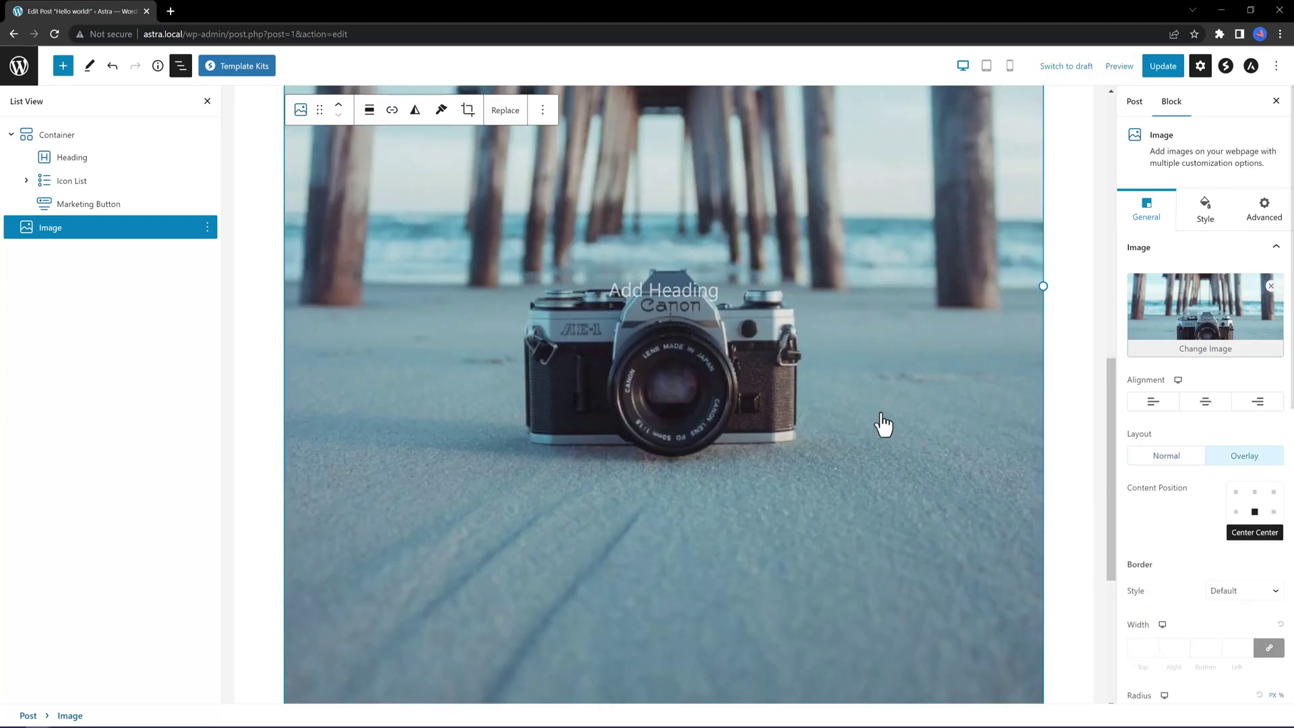
left_click(1106, 432)
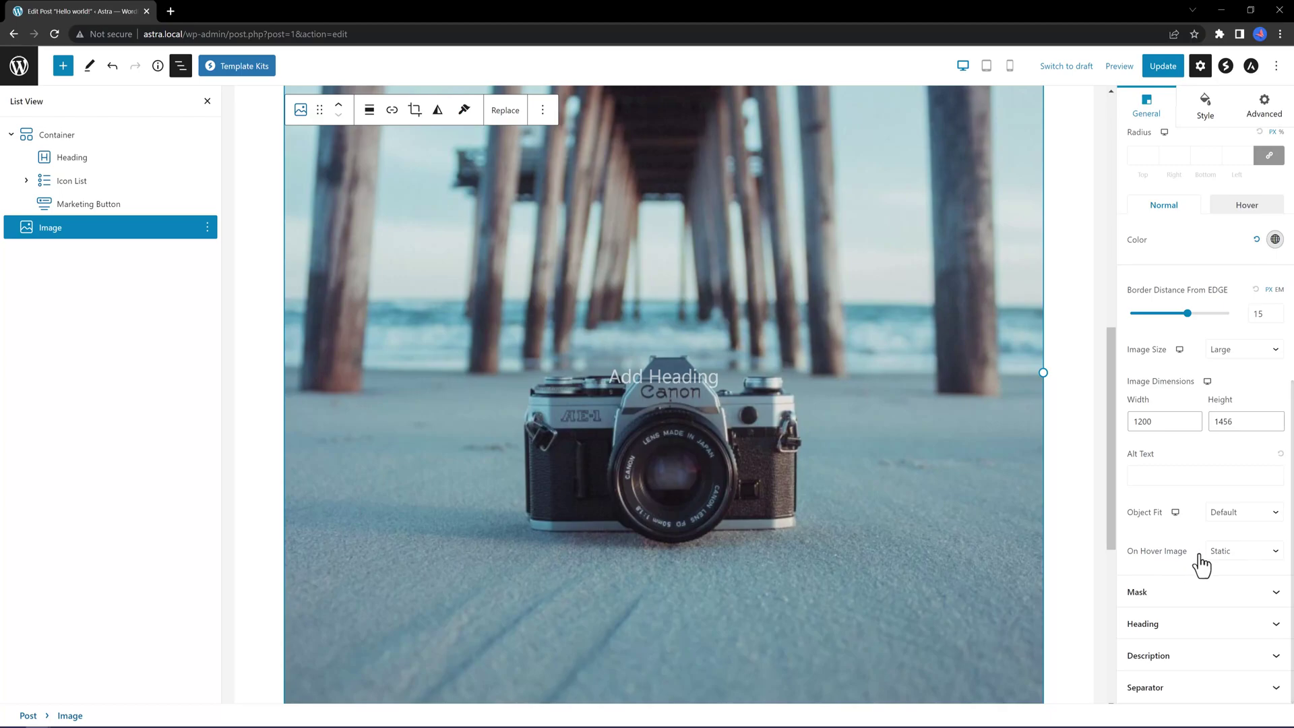
Step: Set the image's On Hover effect to Blur after trying Zoom In, Slide and Gray Scale
left_click(1247, 554)
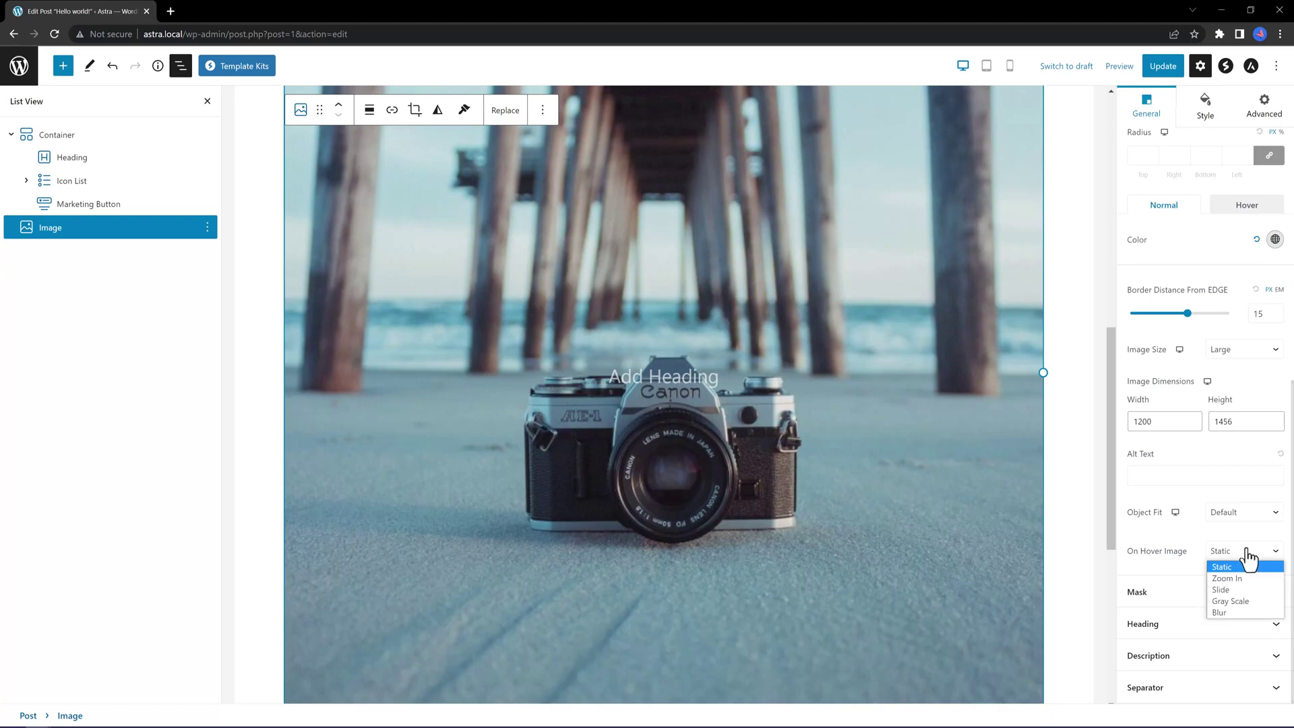
left_click(1228, 578)
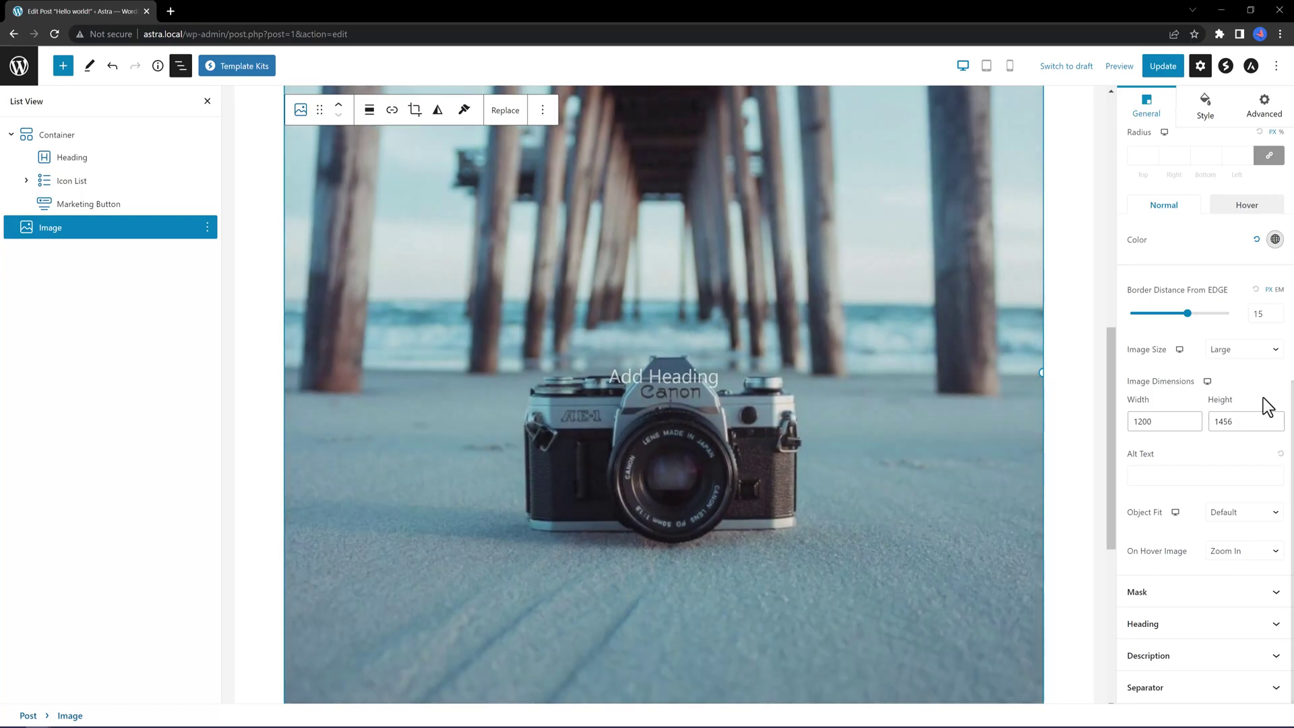
key("Down")
left_click(1246, 551)
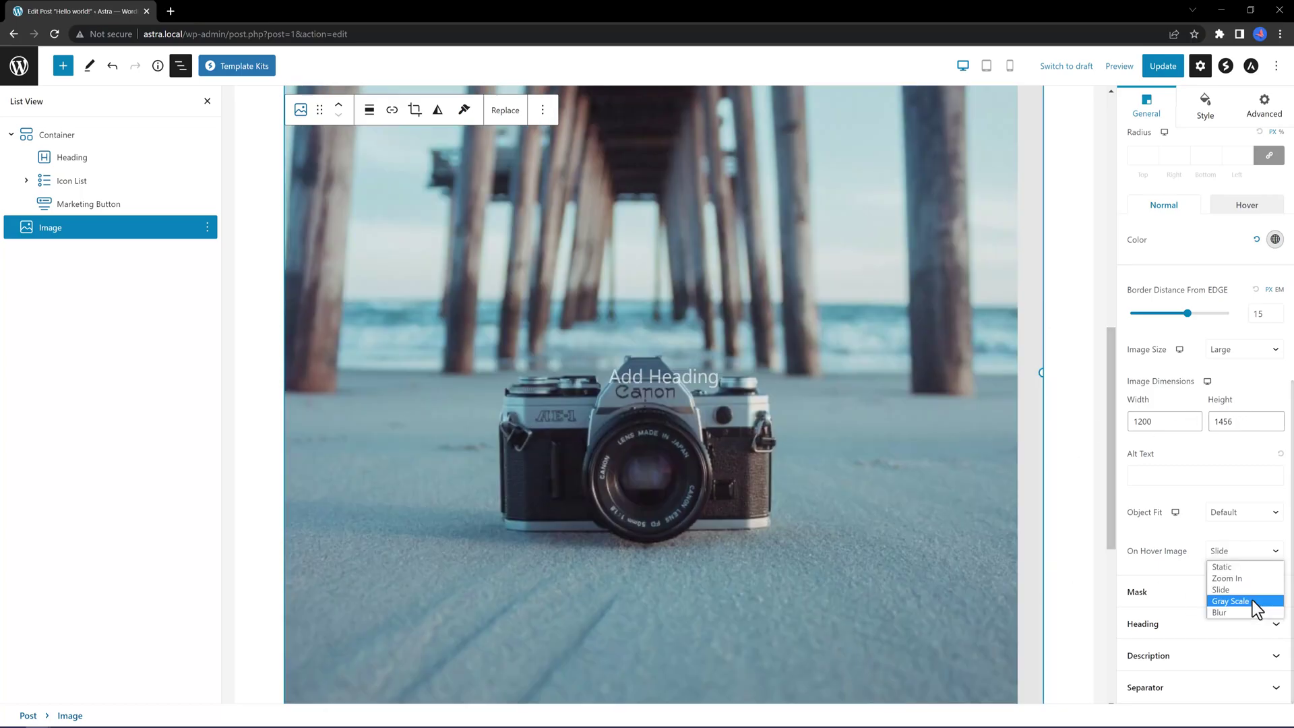
left_click(1252, 601)
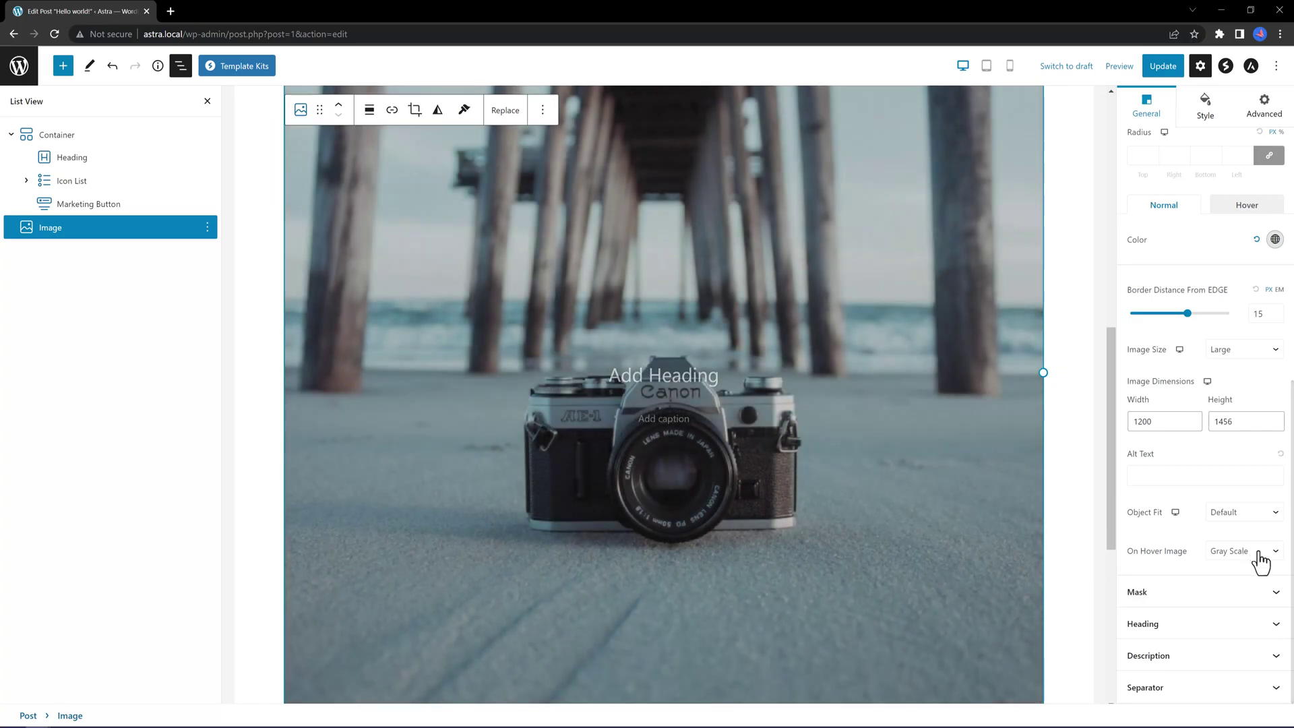
left_click(1258, 554)
left_click(1236, 615)
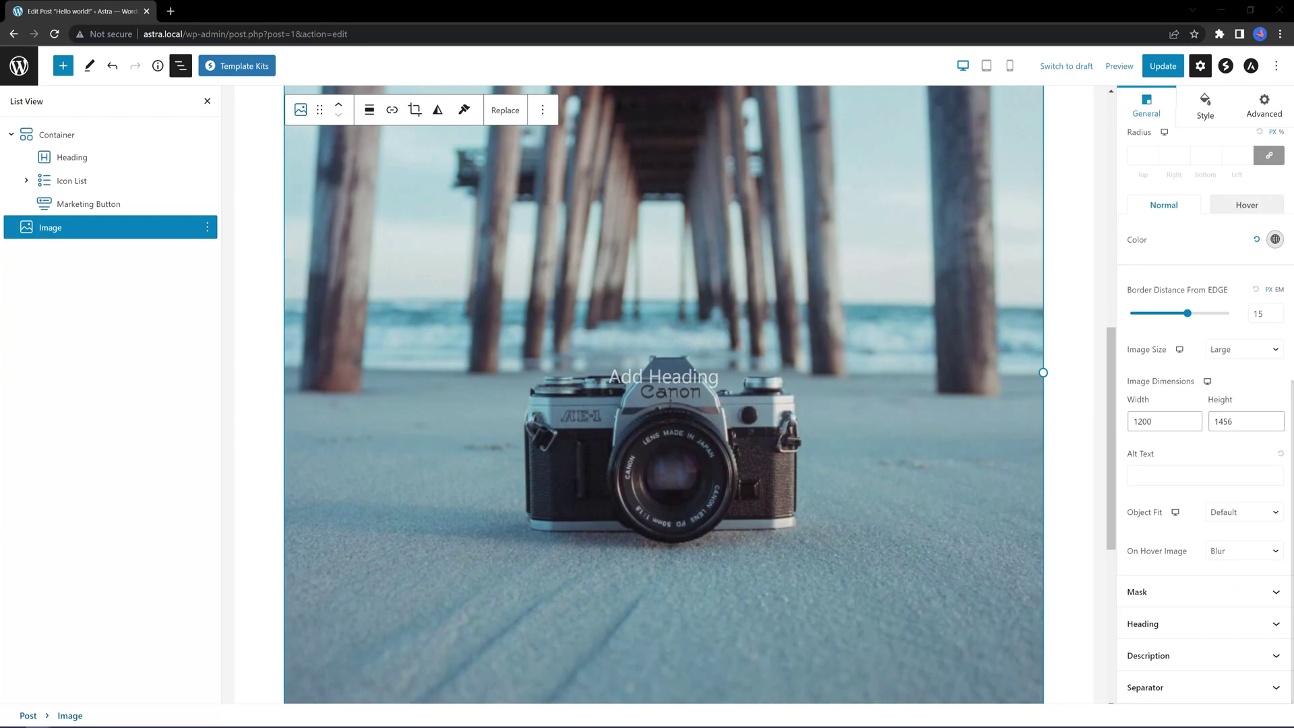
Step: Give the image a Circle mask and try bottom centre, top centre and top left positions
left_click(1201, 593)
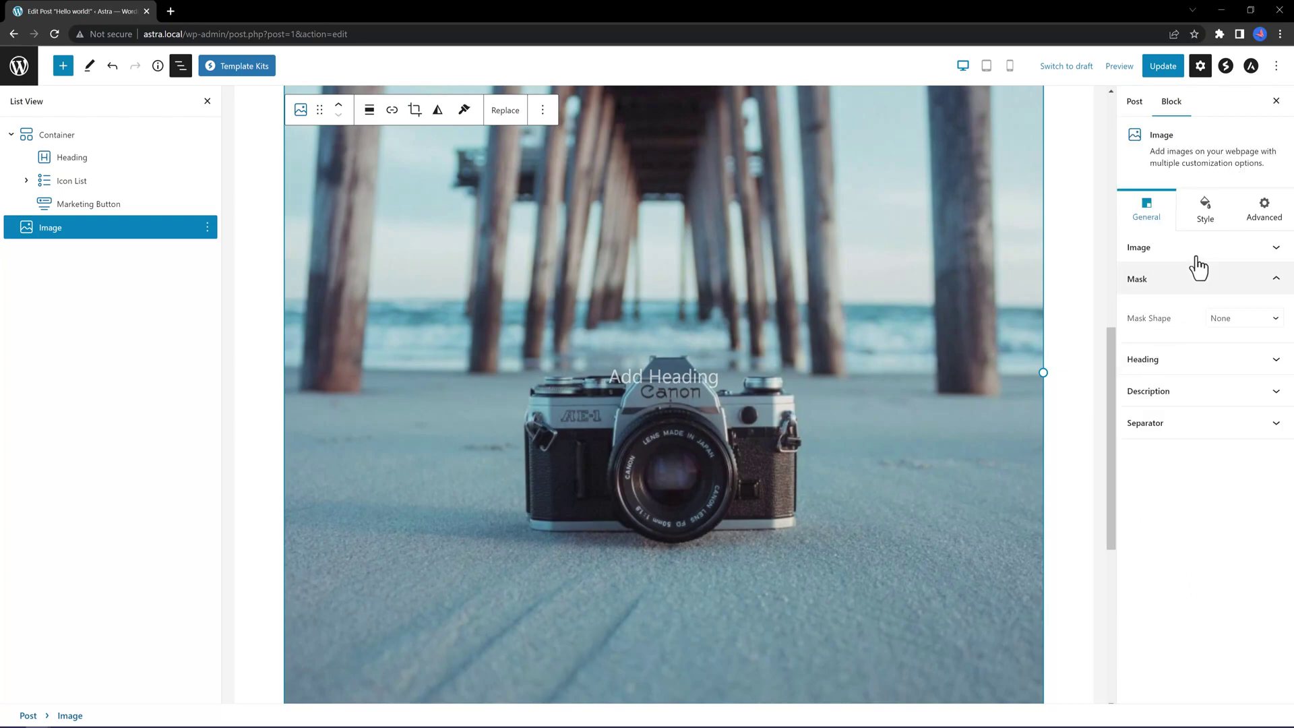
left_click(1232, 328)
left_click(1244, 345)
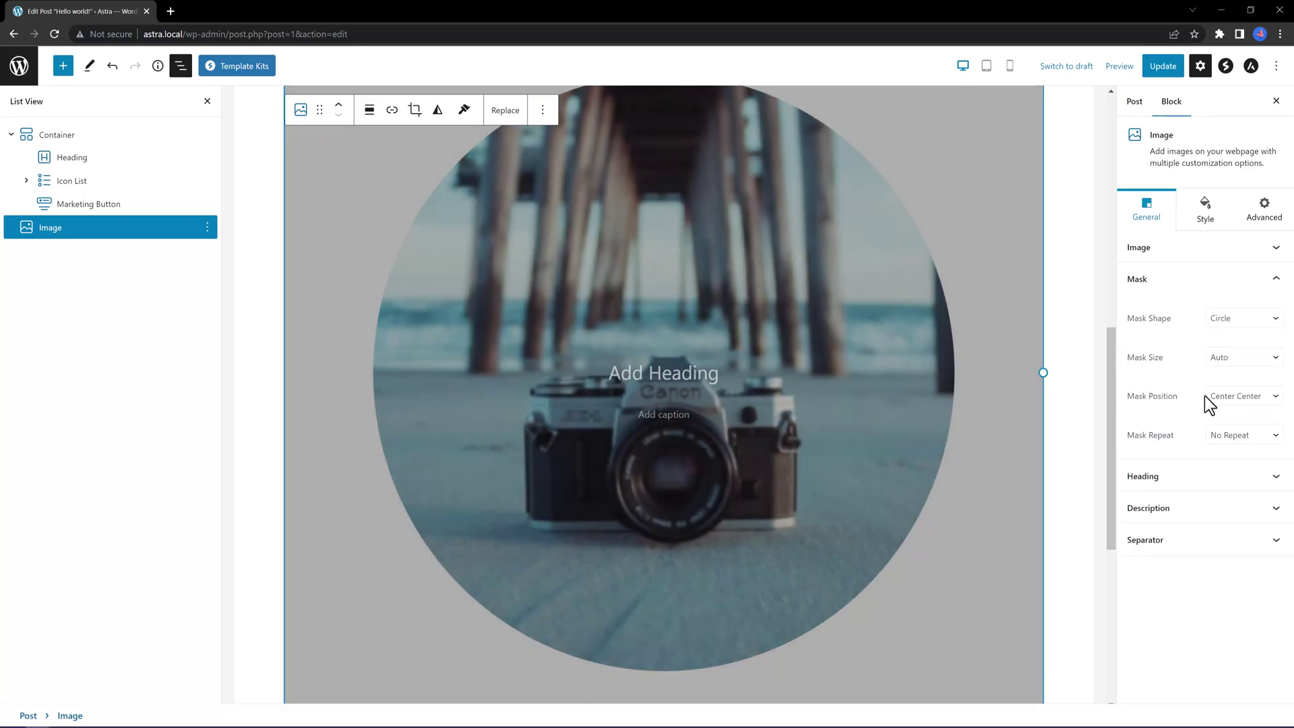
left_click(1237, 398)
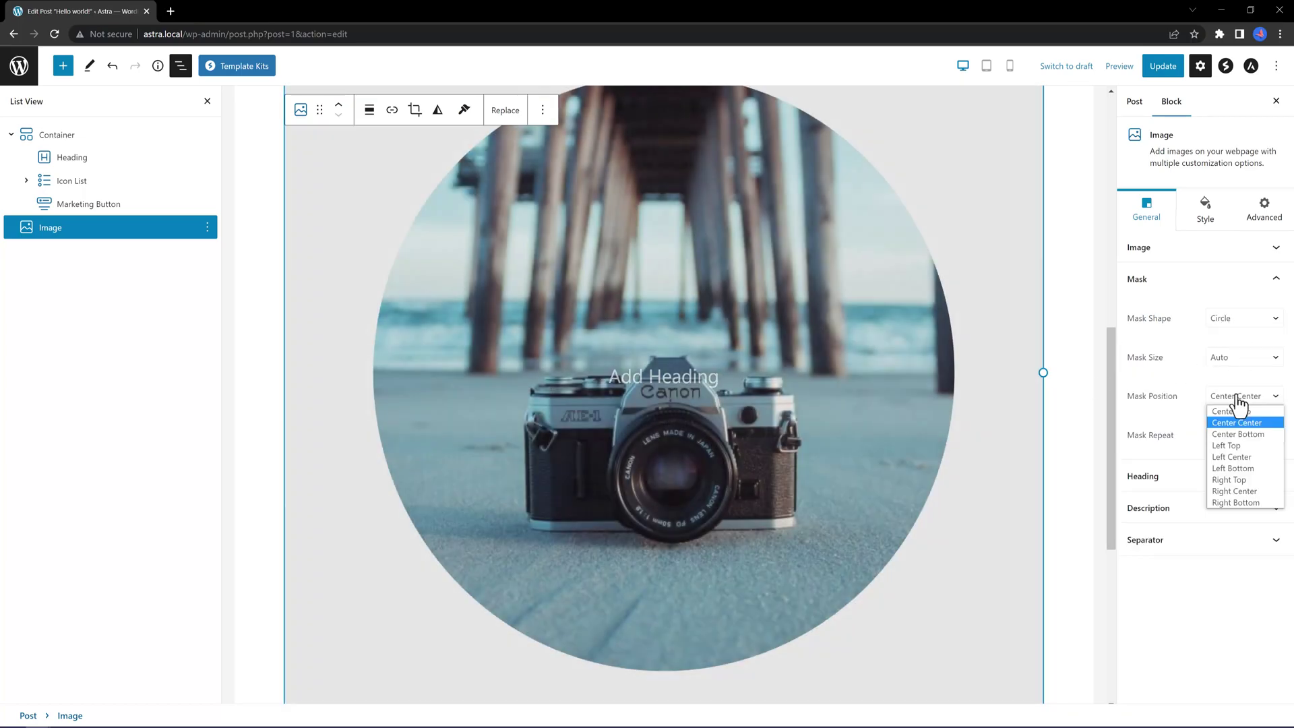
left_click(1244, 434)
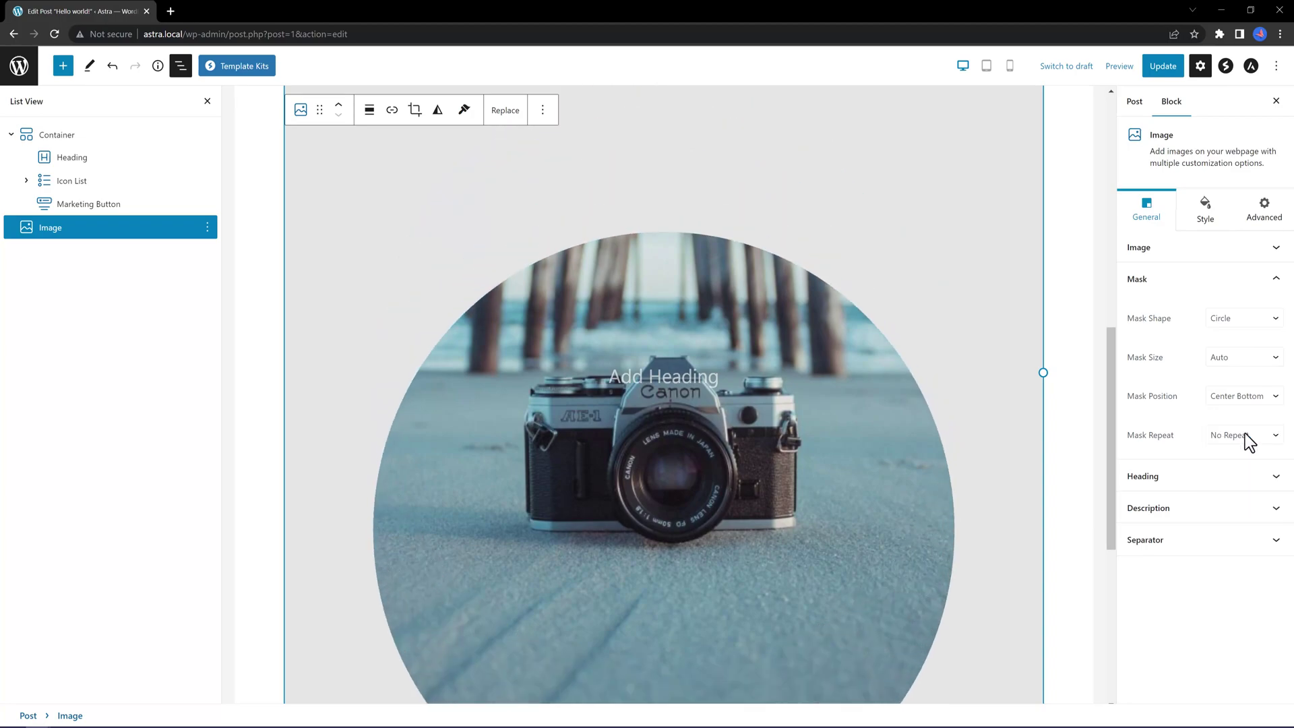
left_click(1255, 410)
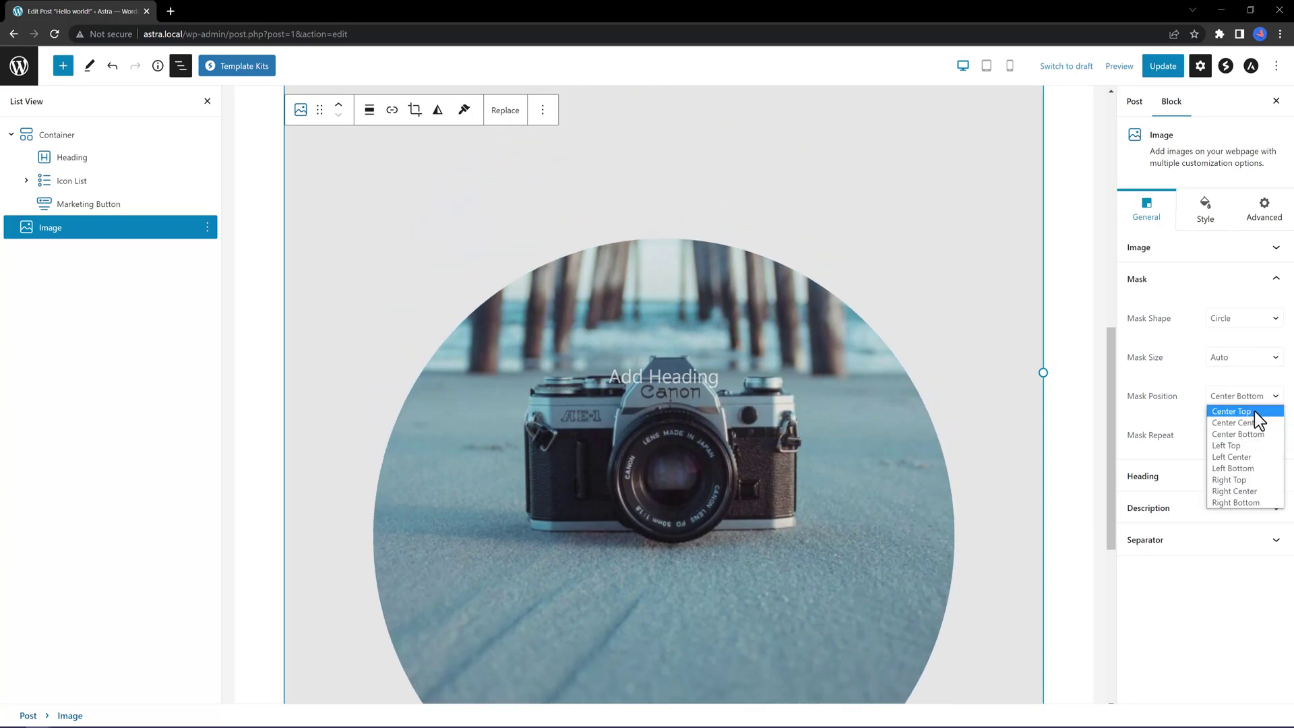
left_click(1254, 412)
left_click(1250, 397)
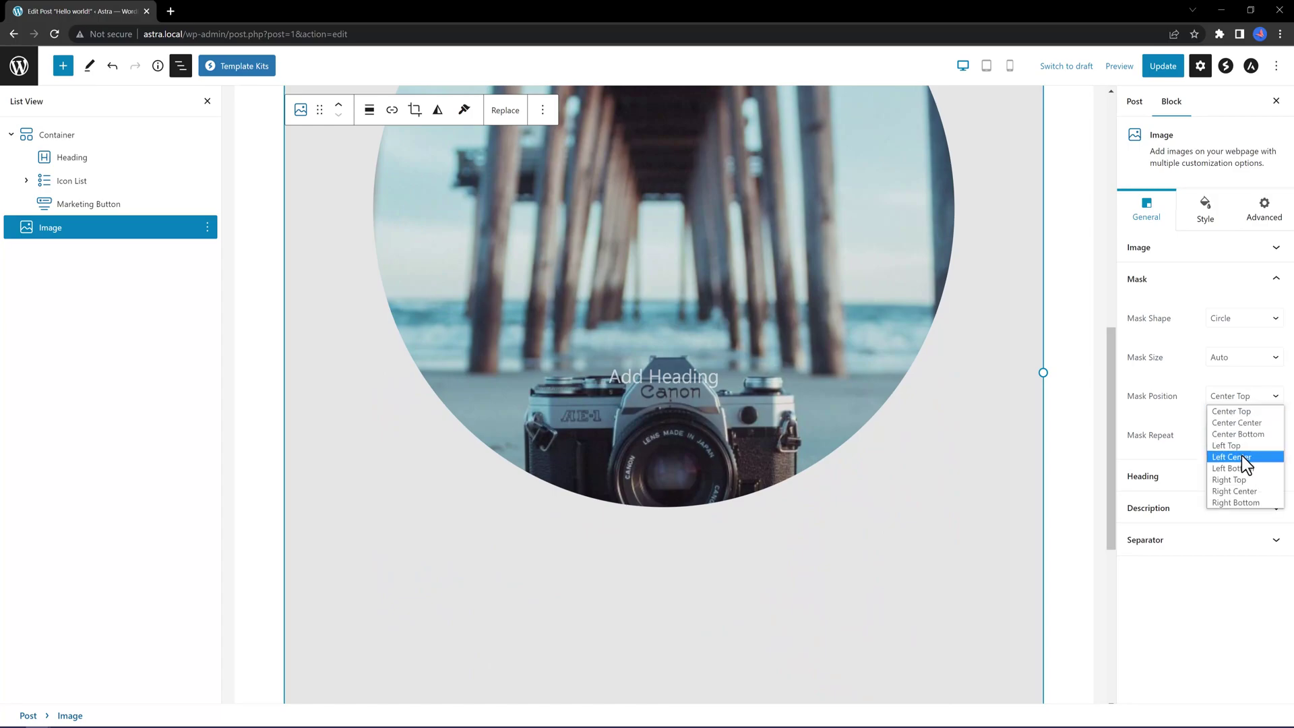
left_click(1243, 446)
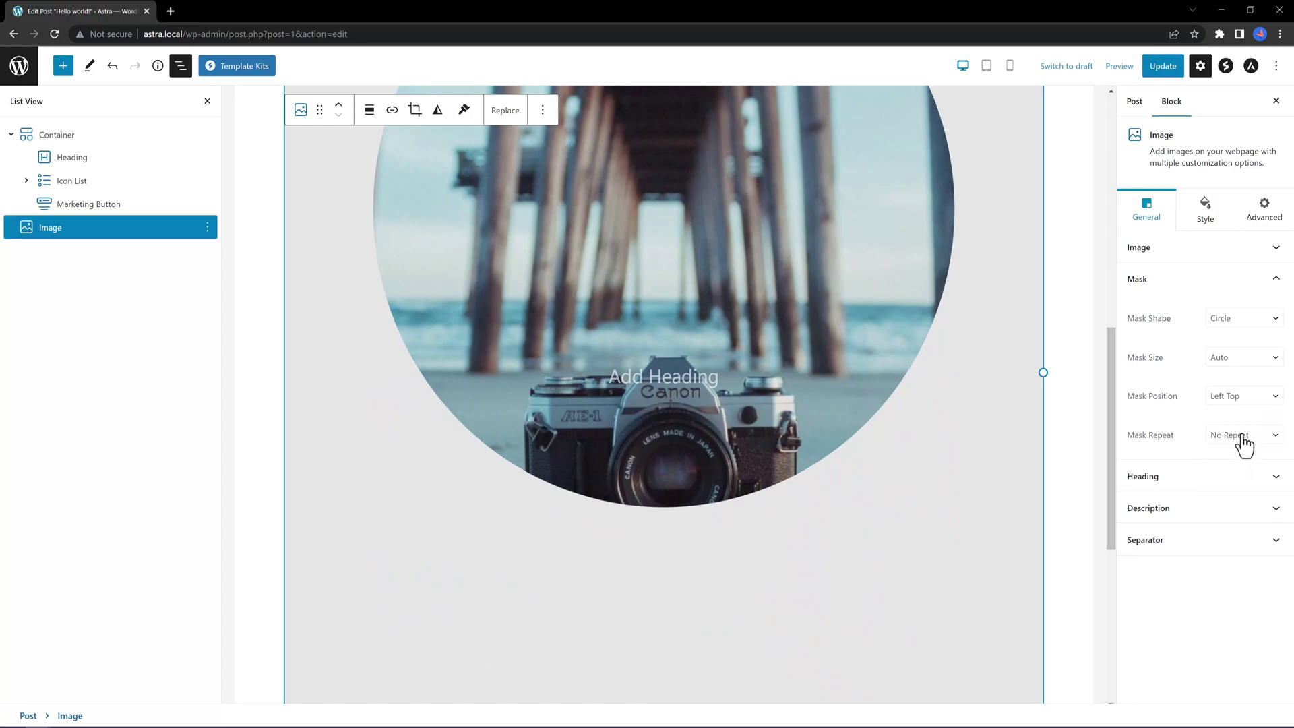
left_click(1244, 401)
left_click(1238, 434)
Step: Set the mask size to Contain and change the mask shape
left_click(1244, 358)
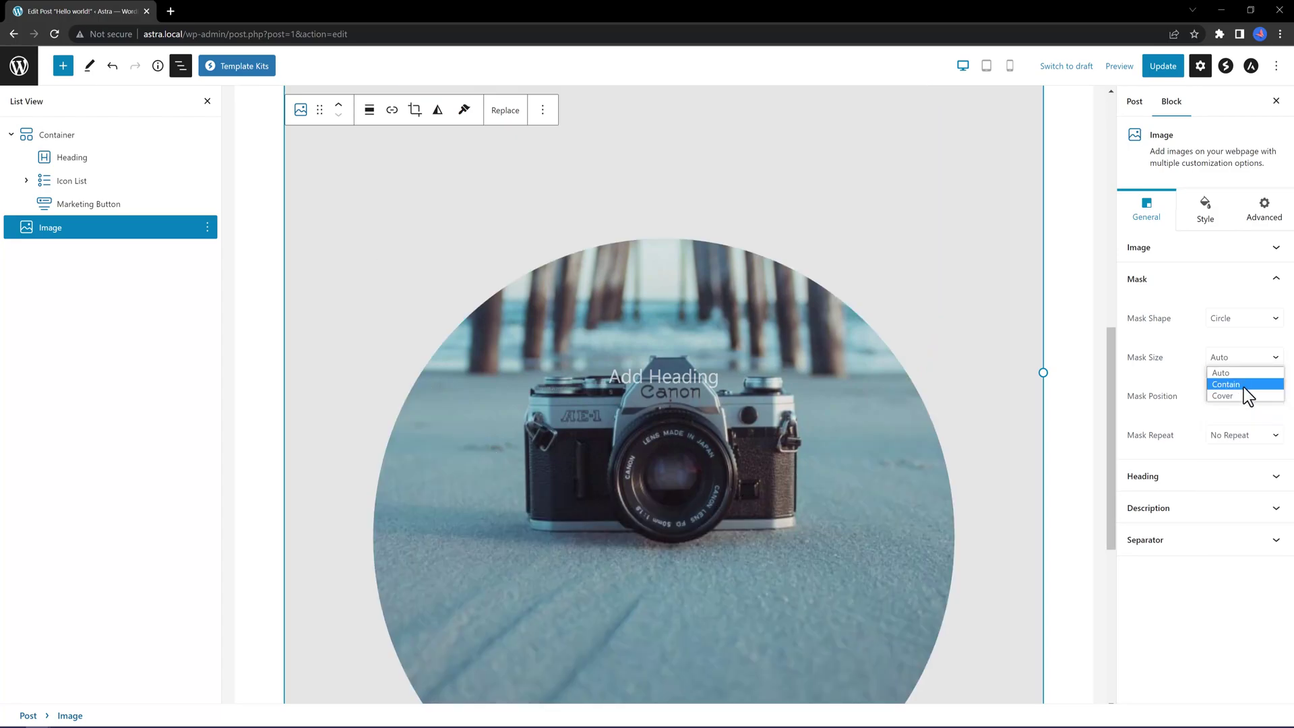
left_click(1243, 387)
left_click(1243, 357)
left_click(1246, 322)
left_click(1235, 356)
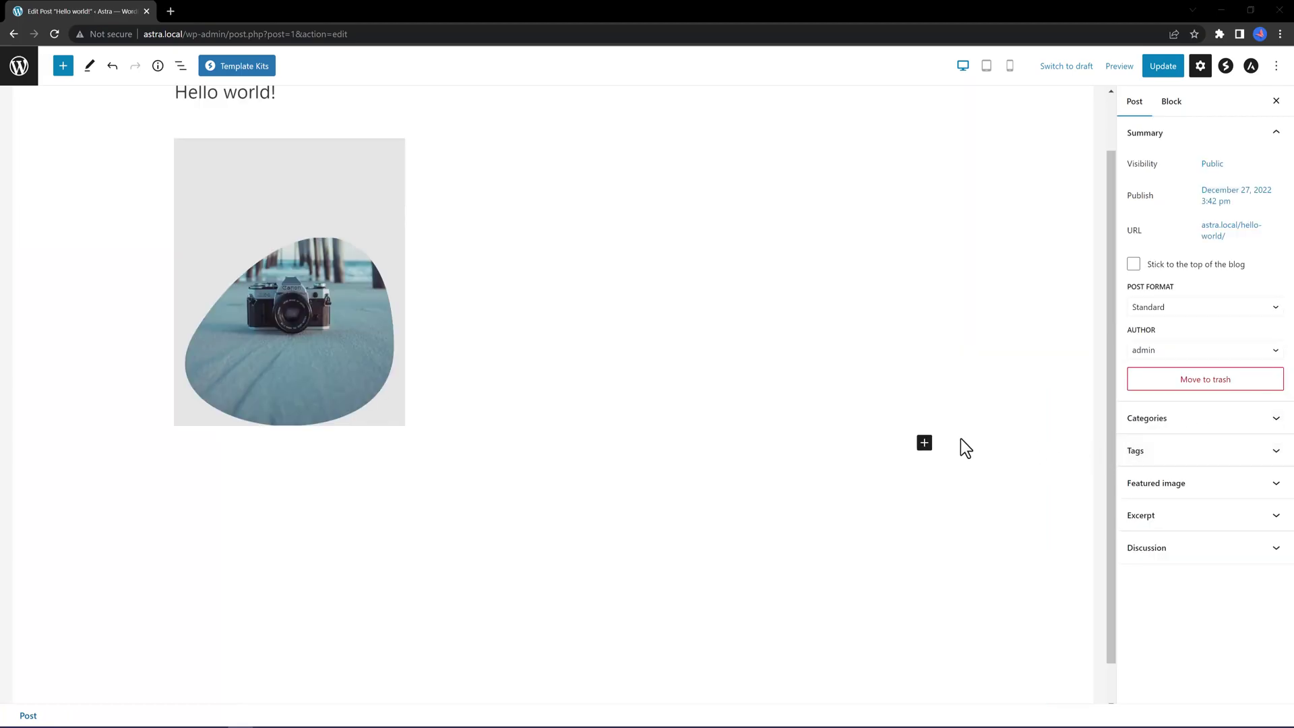
Step: Insert an Image Gallery block with the chosen photos below the masked image
left_click(923, 445)
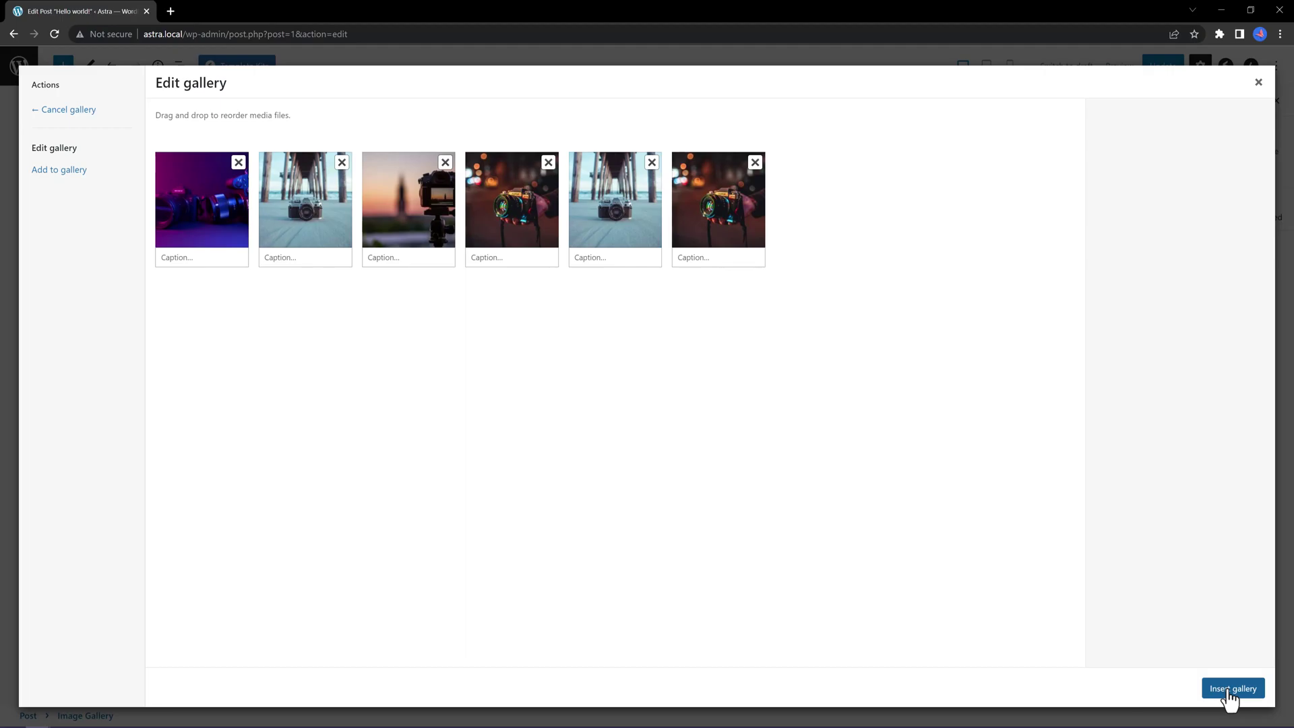
left_click(1227, 690)
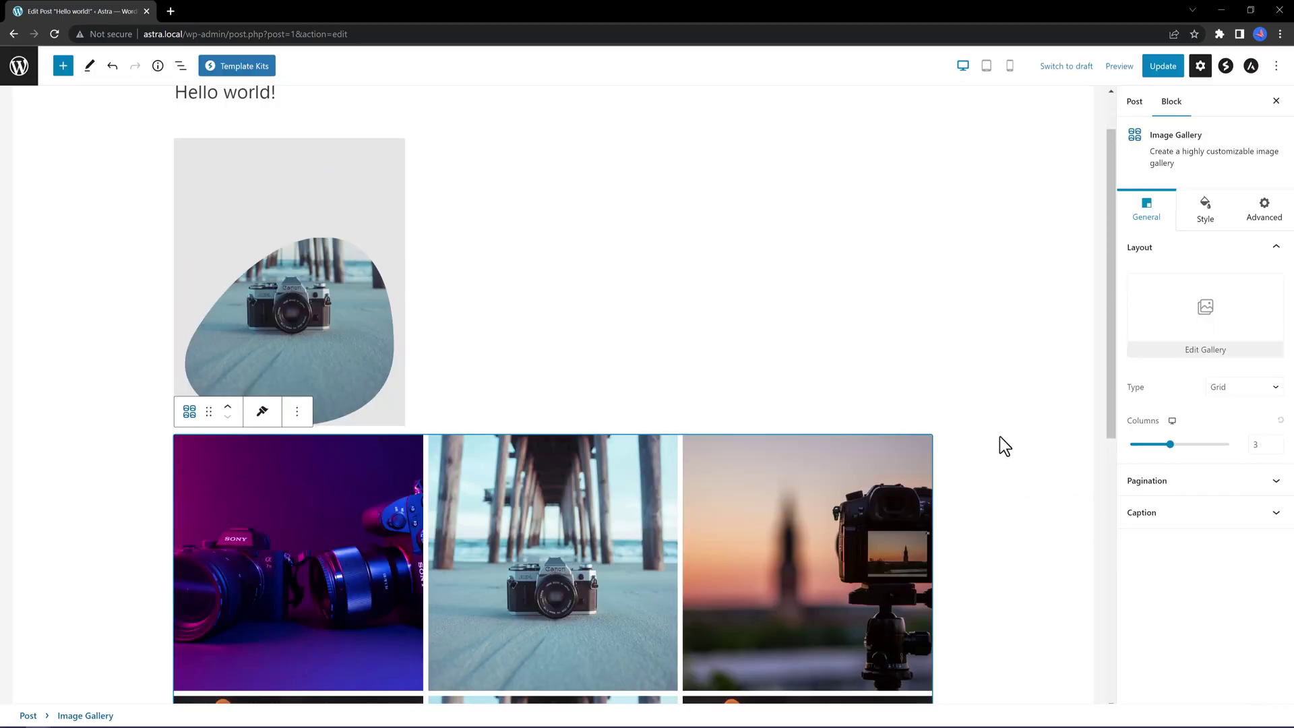
scroll(1063, 269, "down", 1)
key("shift+alt+o")
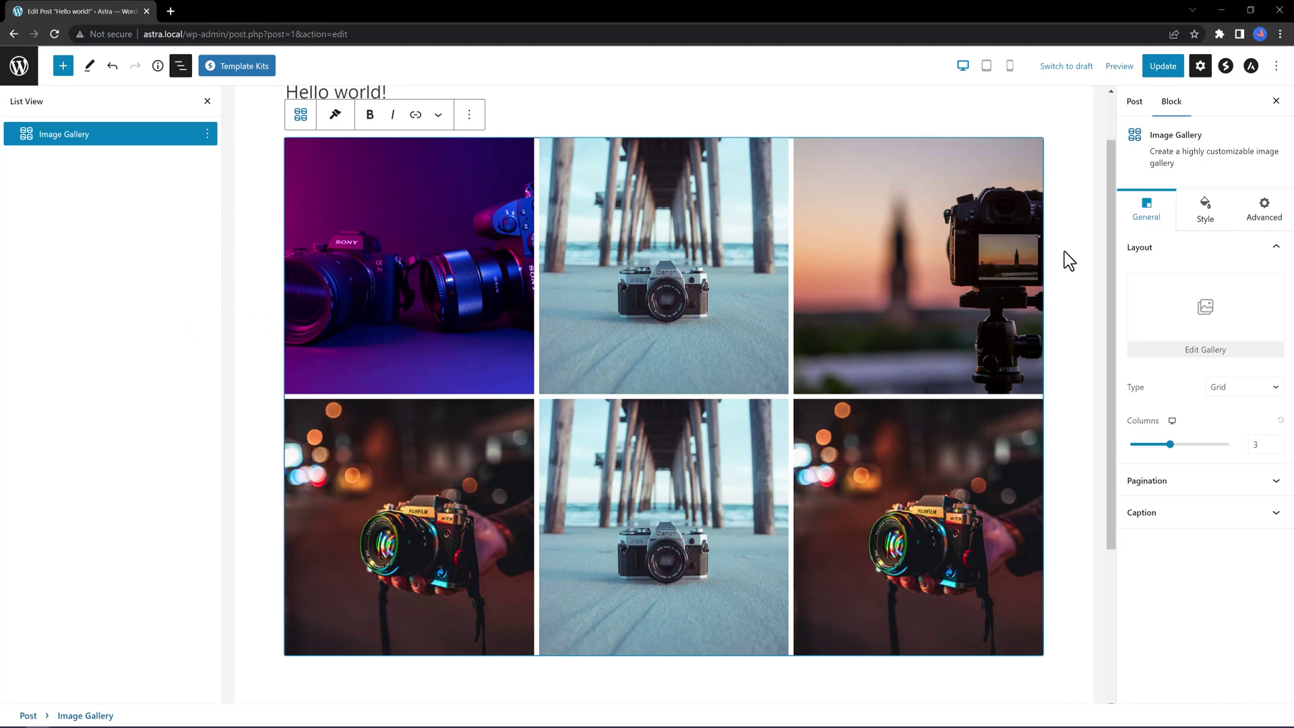
Step: Set the gallery type to Tiled, after trying Masonry, with 2 columns
left_click(1242, 389)
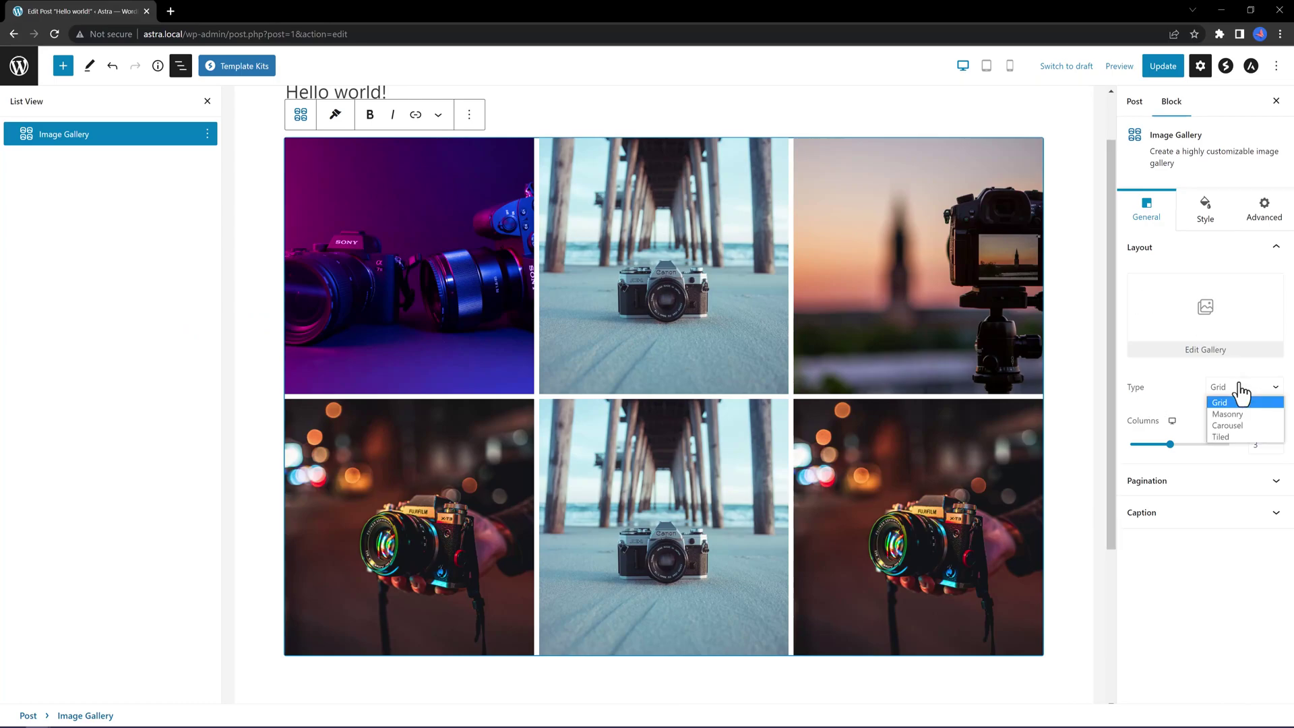
left_click(1247, 414)
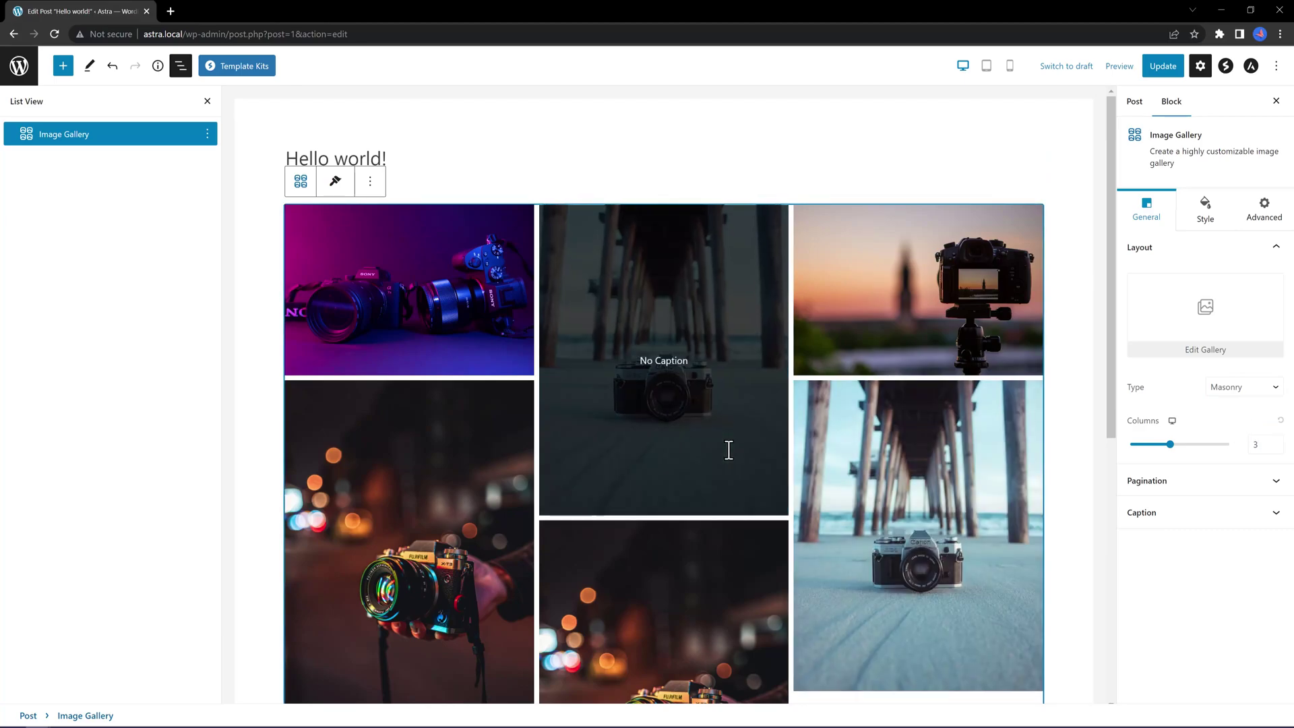
left_click(1239, 389)
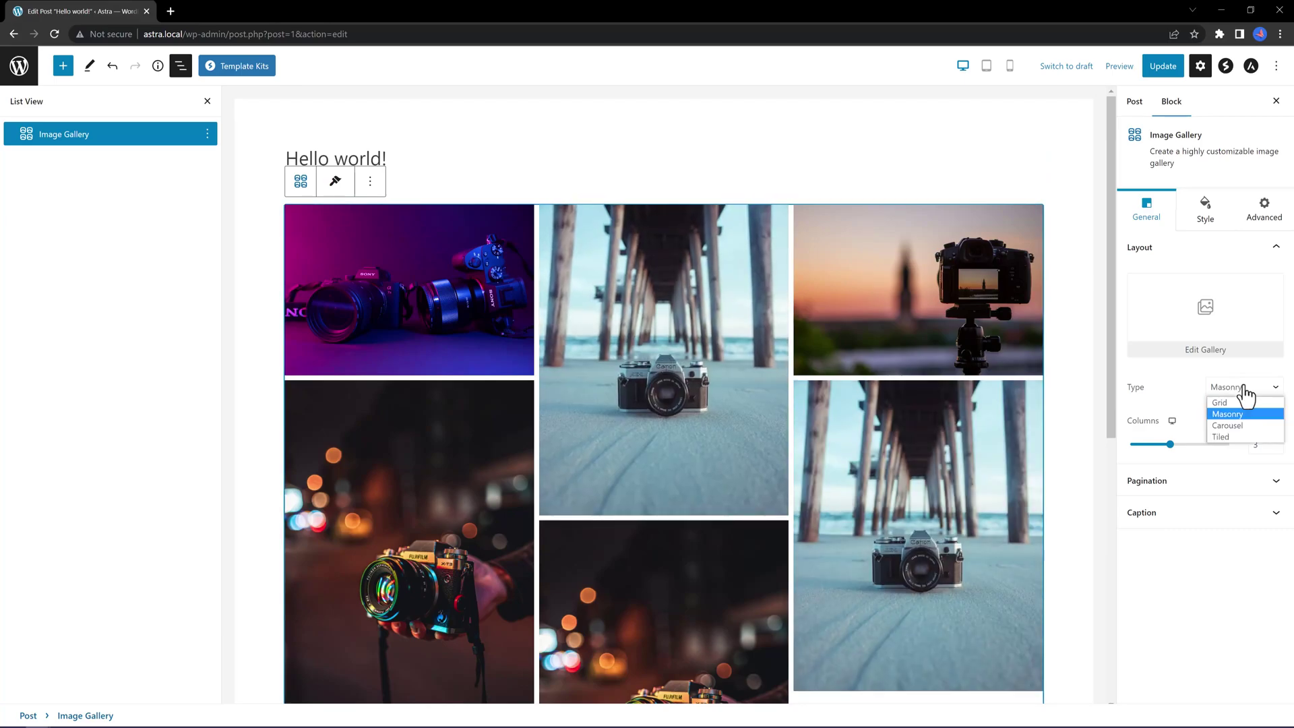
left_click(1232, 437)
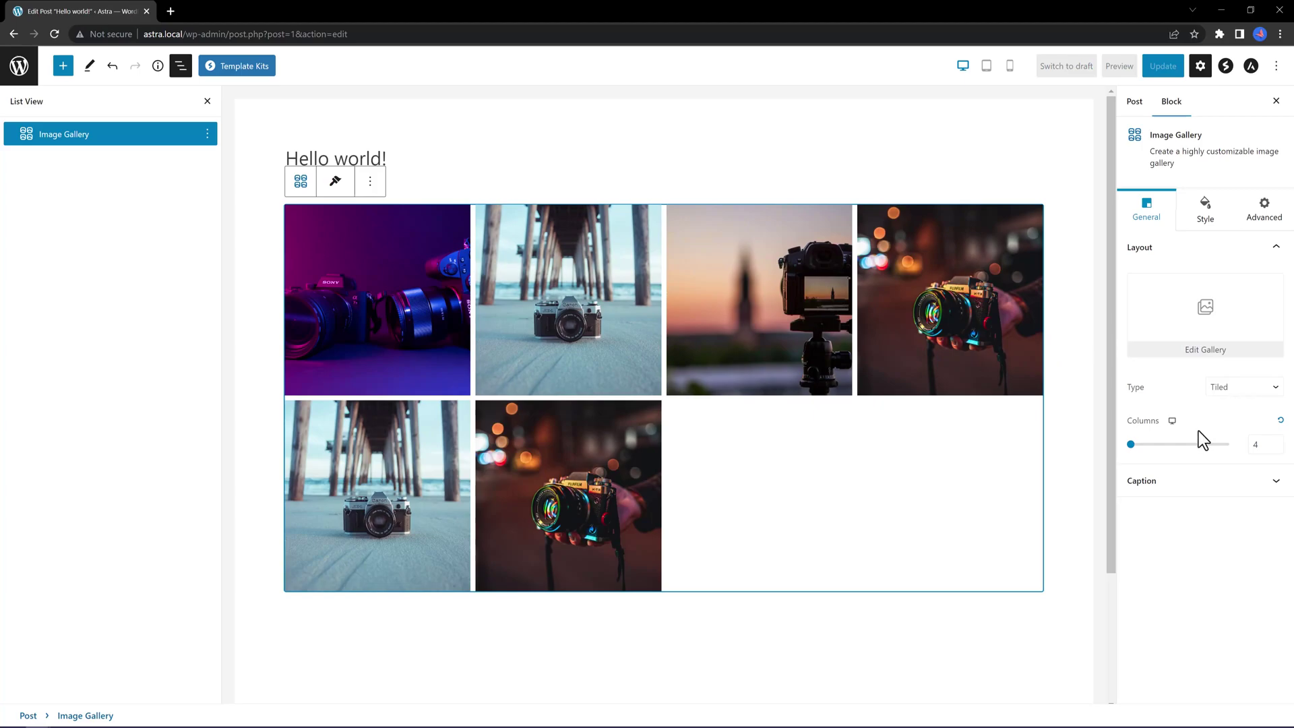
double_click(1258, 444)
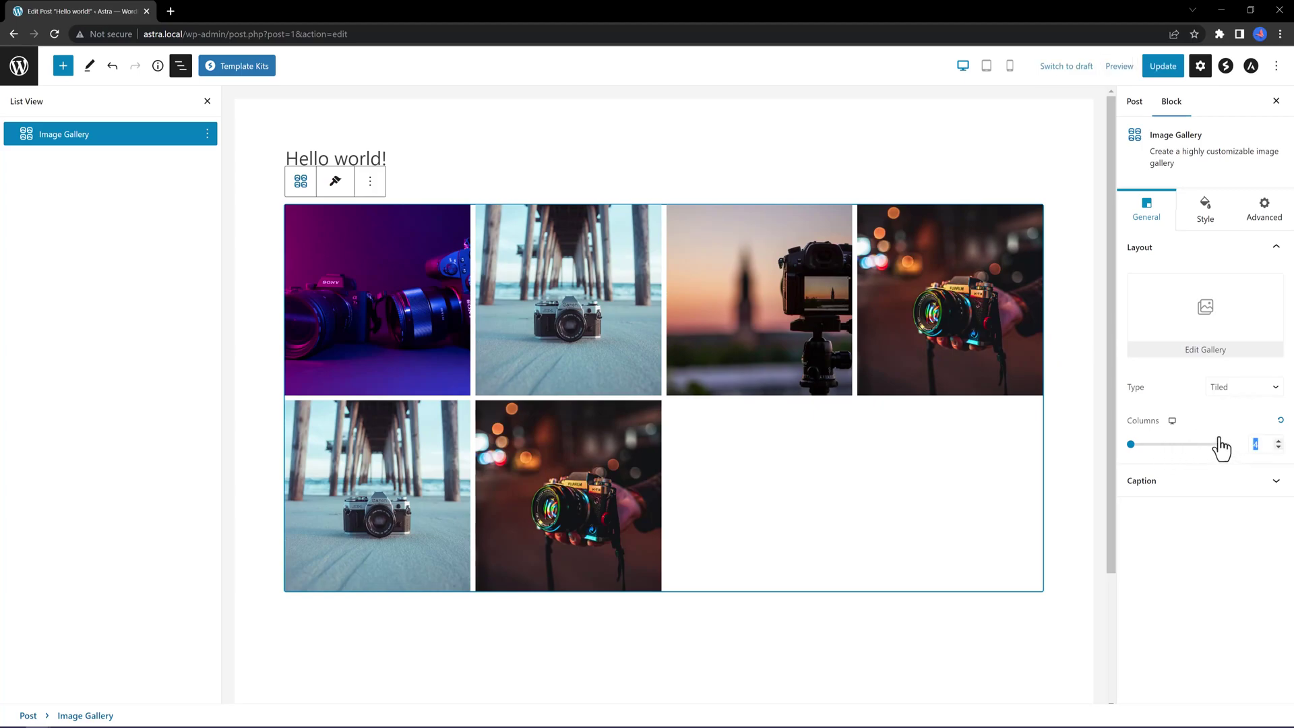
type("2")
scroll(641, 415, "down", 6)
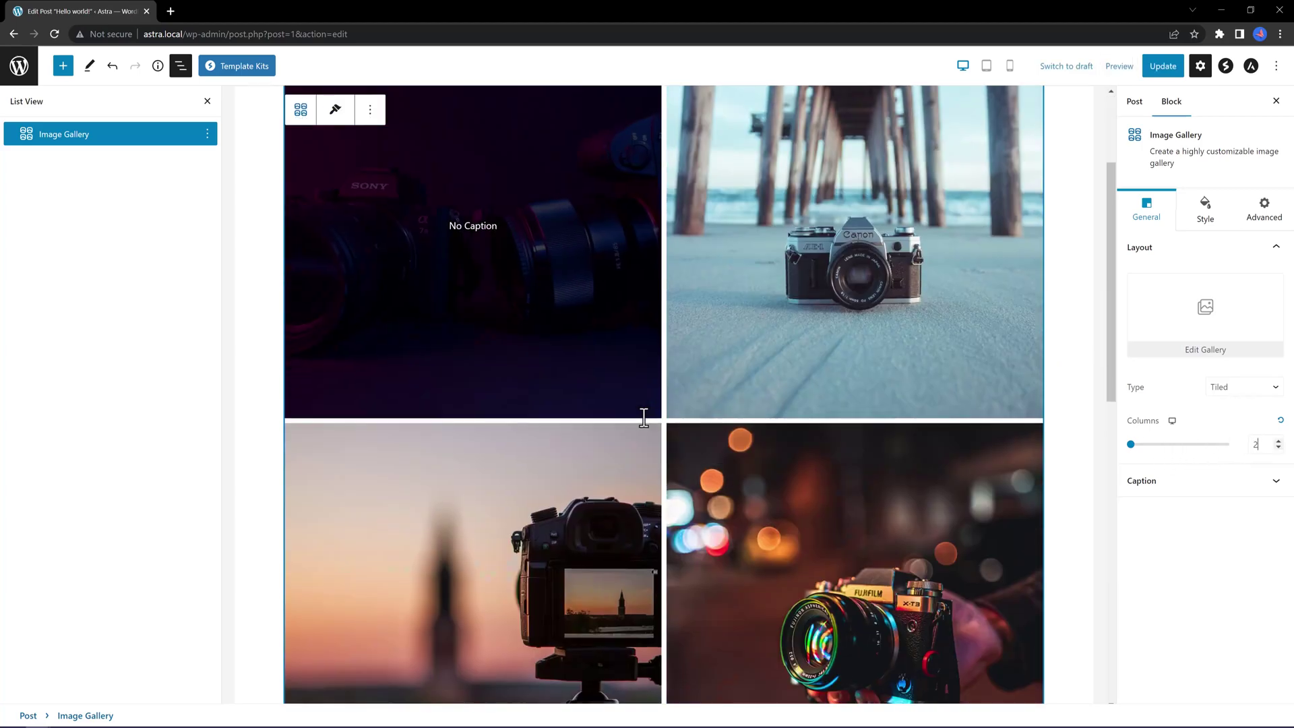
scroll(643, 418, "down", 4)
scroll(641, 414, "up", 8)
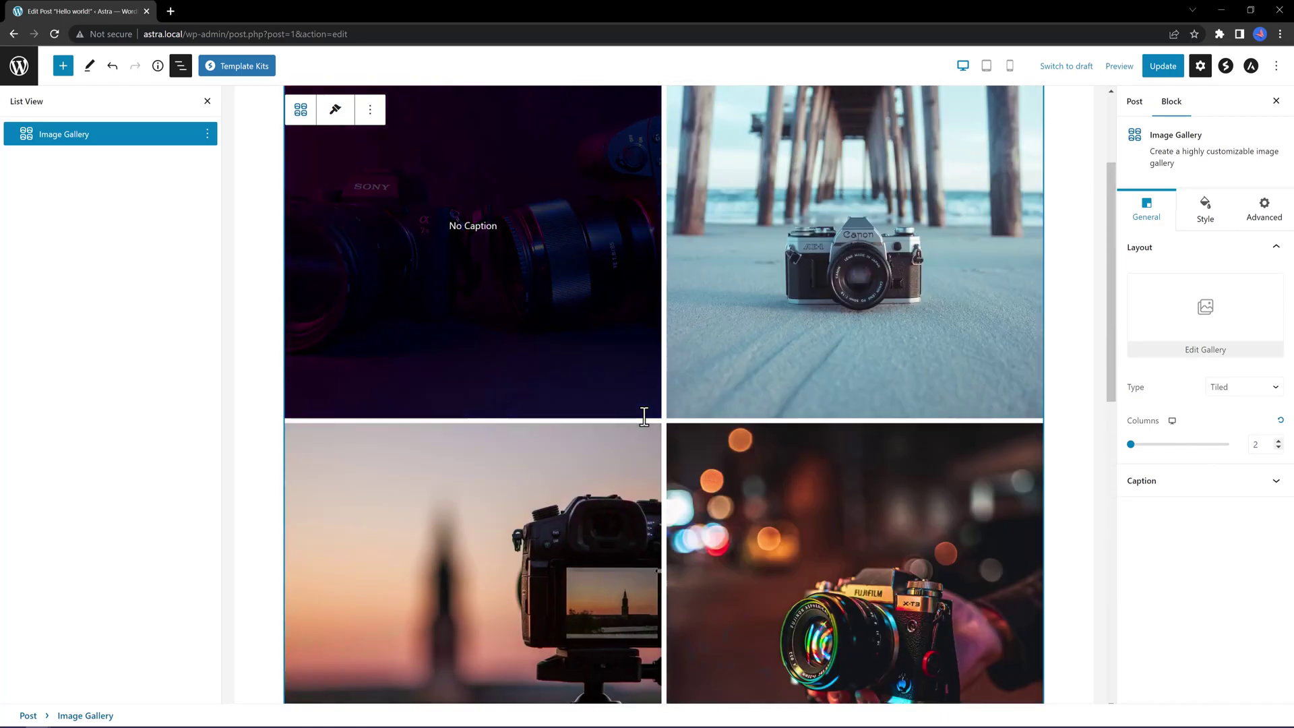
scroll(734, 388, "up", 1)
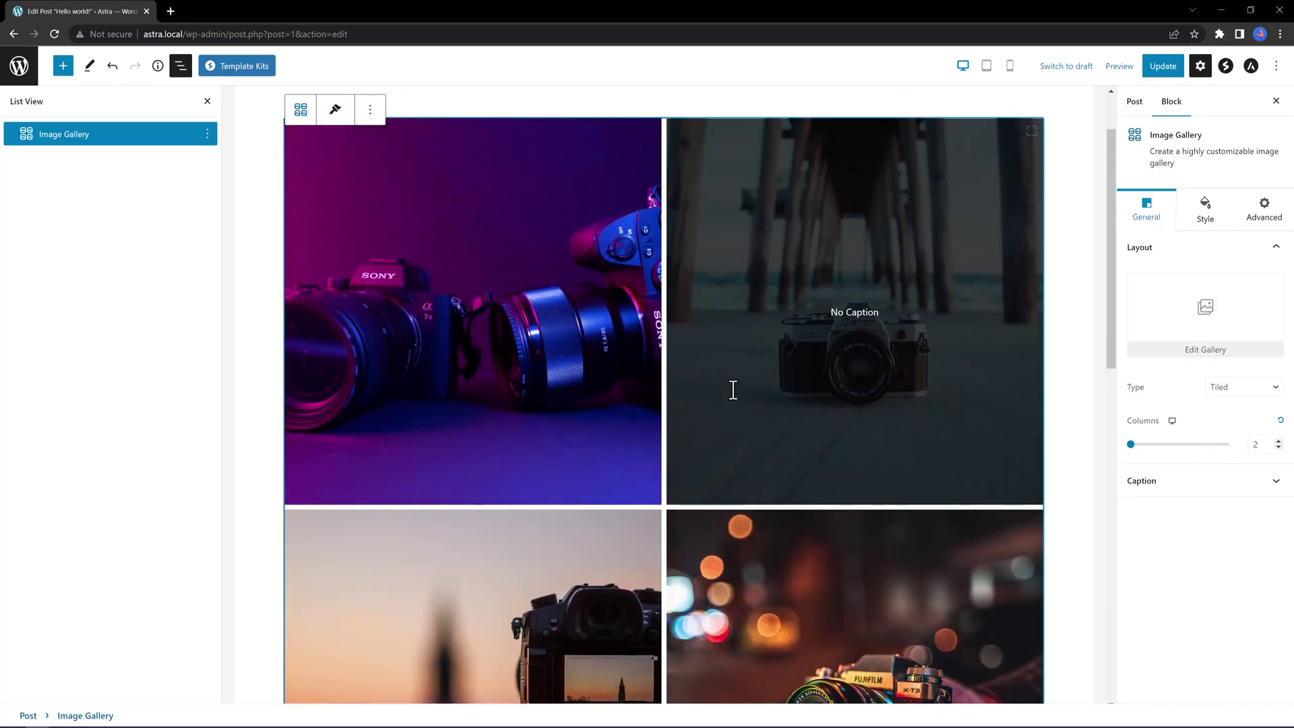
scroll(733, 390, "up", 1)
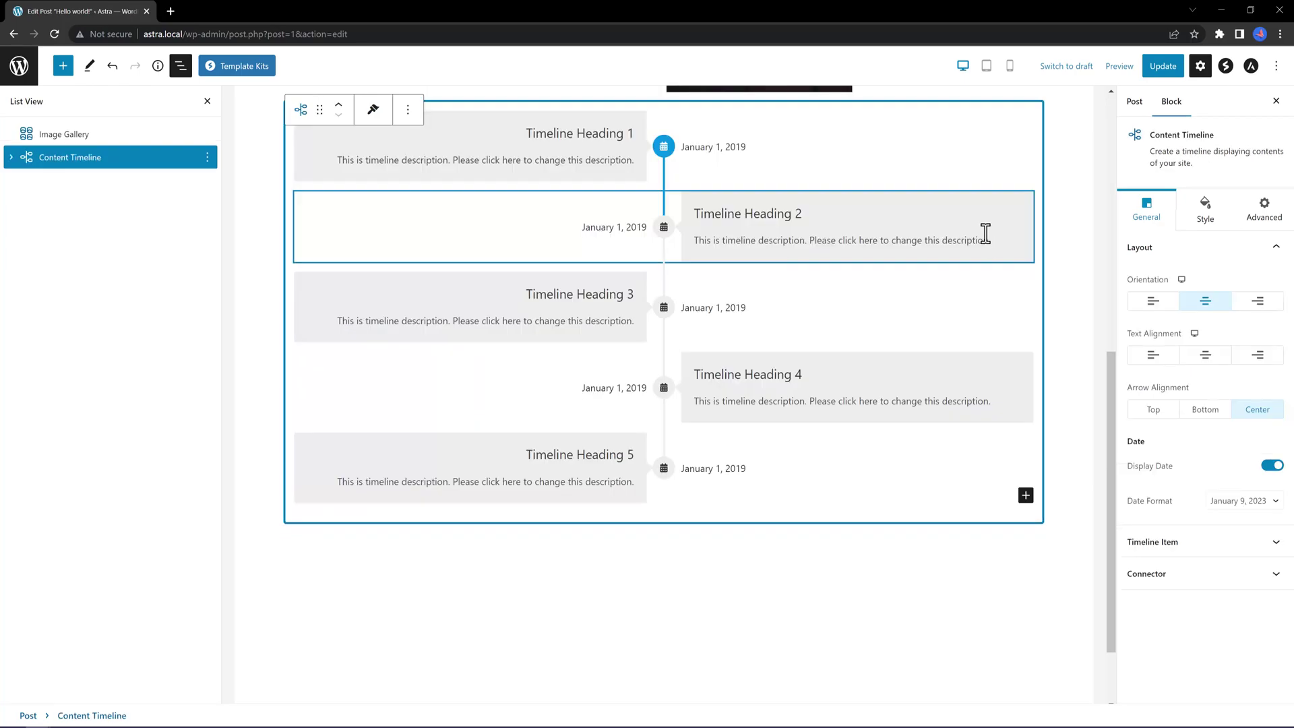
Step: Keep the timeline centred, right-align its card text and set Arrow Alignment to Top
left_click(1152, 303)
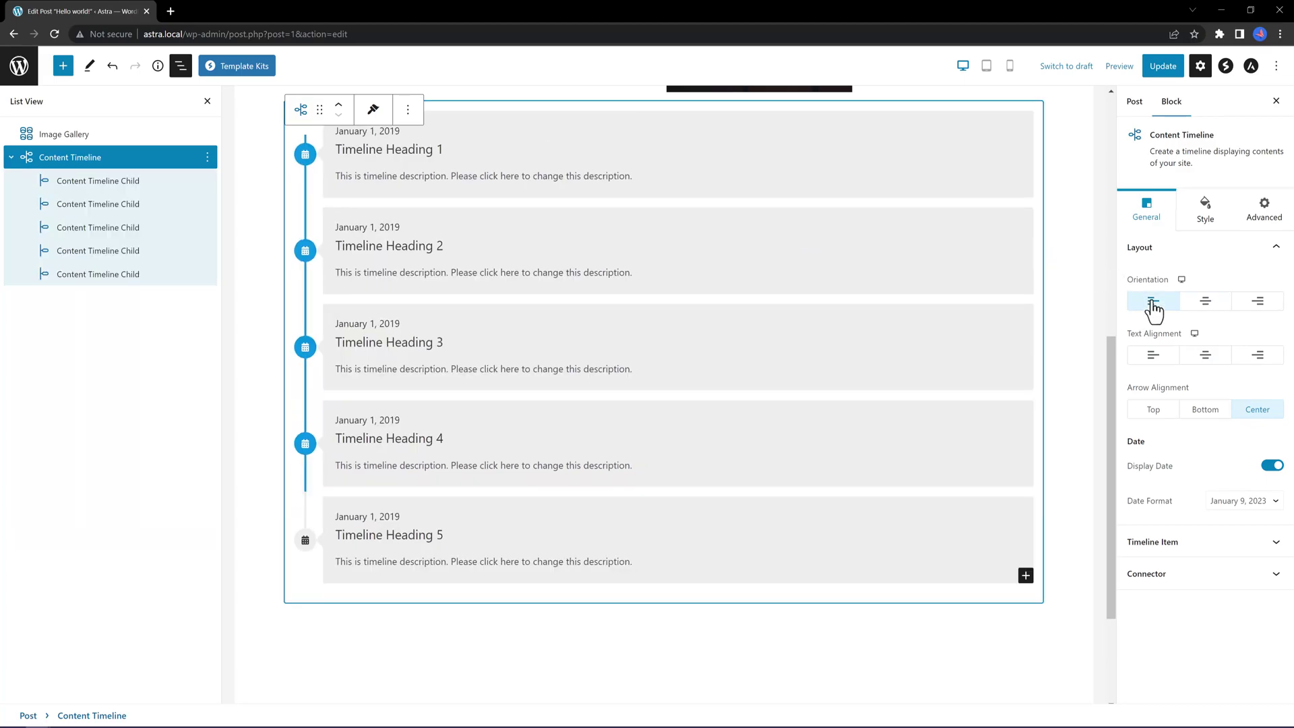
left_click(1262, 307)
left_click(1206, 302)
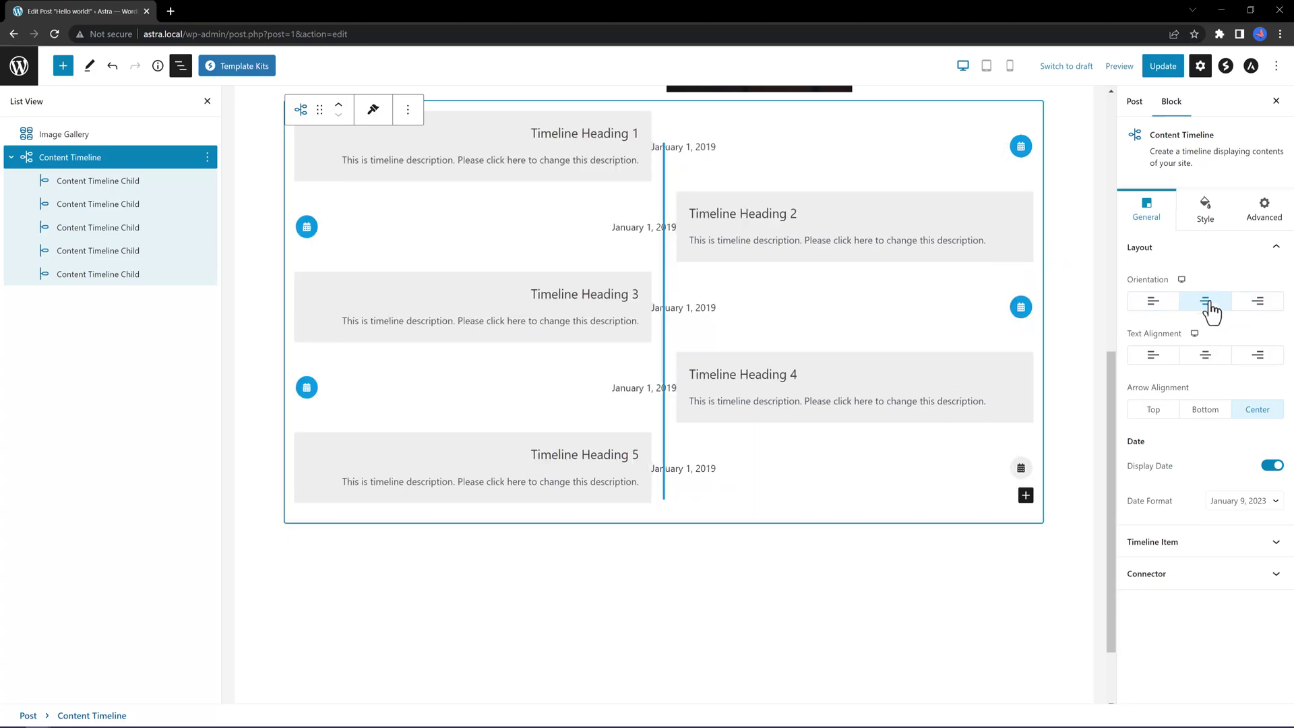
left_click(1153, 356)
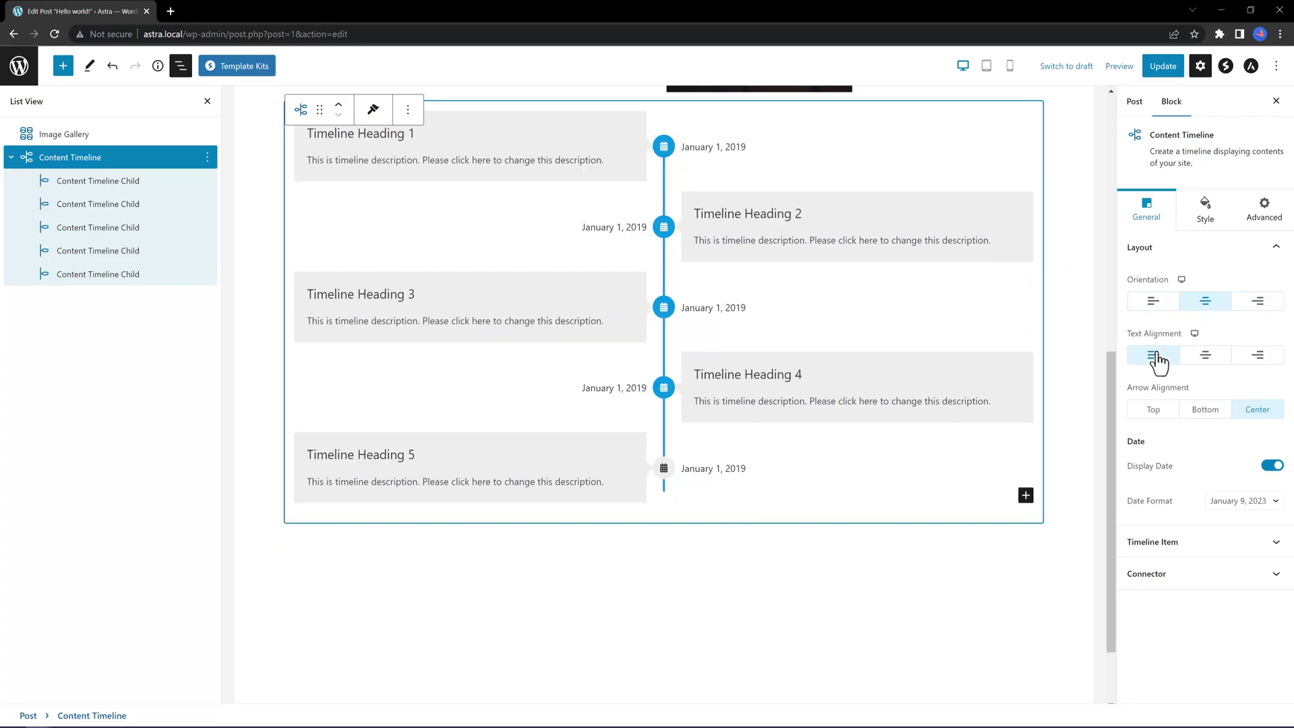
left_click(1206, 360)
left_click(1252, 364)
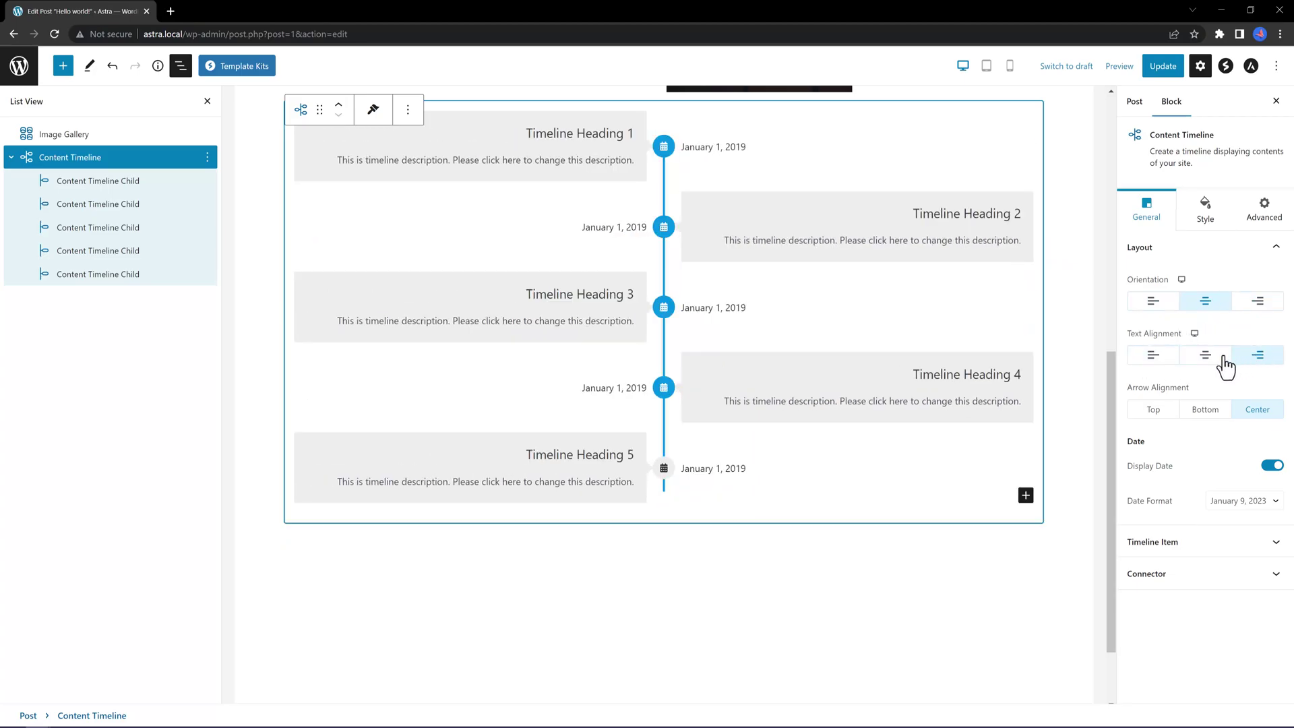
left_click(1208, 412)
left_click(1155, 411)
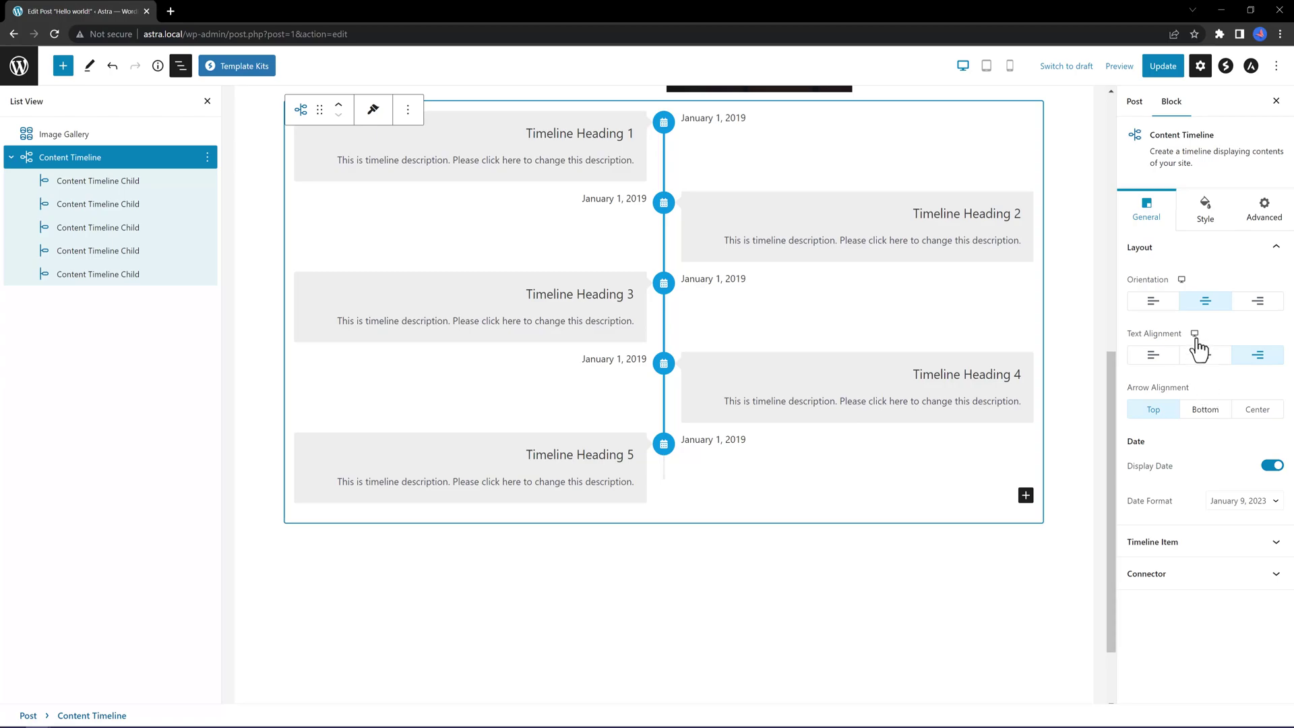
left_click(1205, 209)
Step: Reset the content timeline's padding, clearing the 30/20/20/20 values
double_click(1139, 304)
type("30")
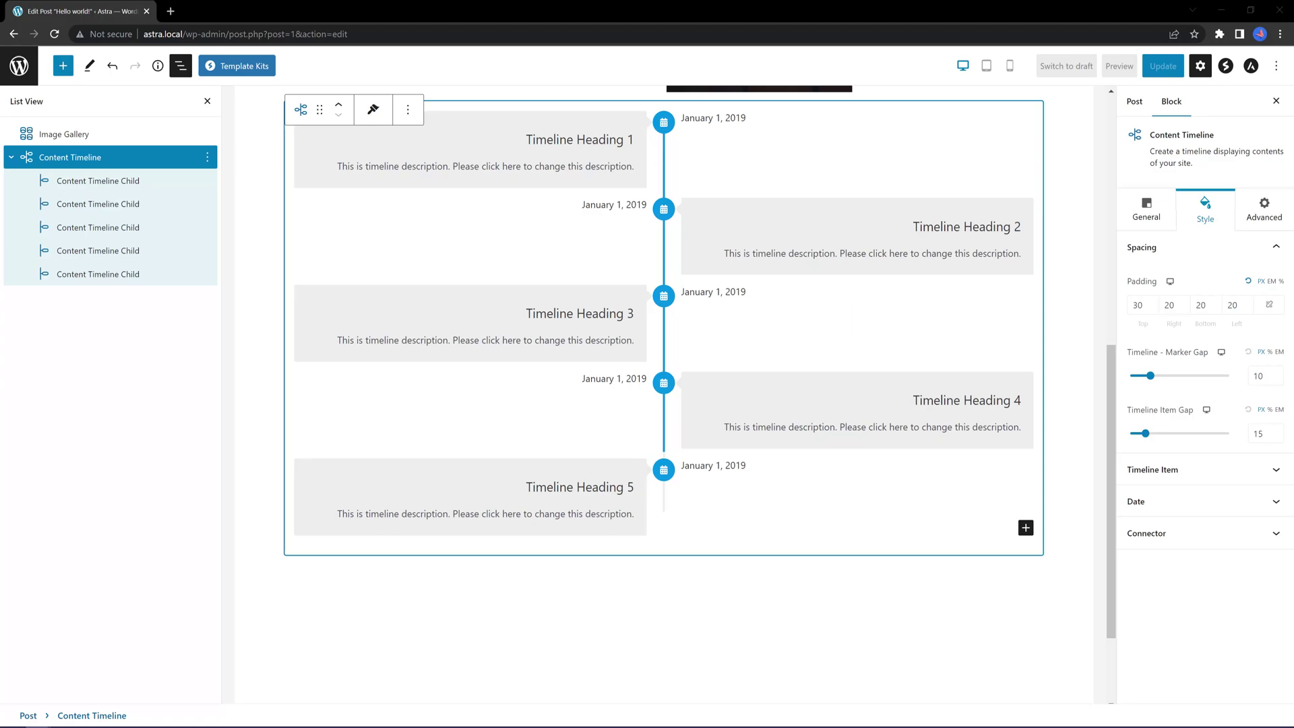
left_click(1248, 280)
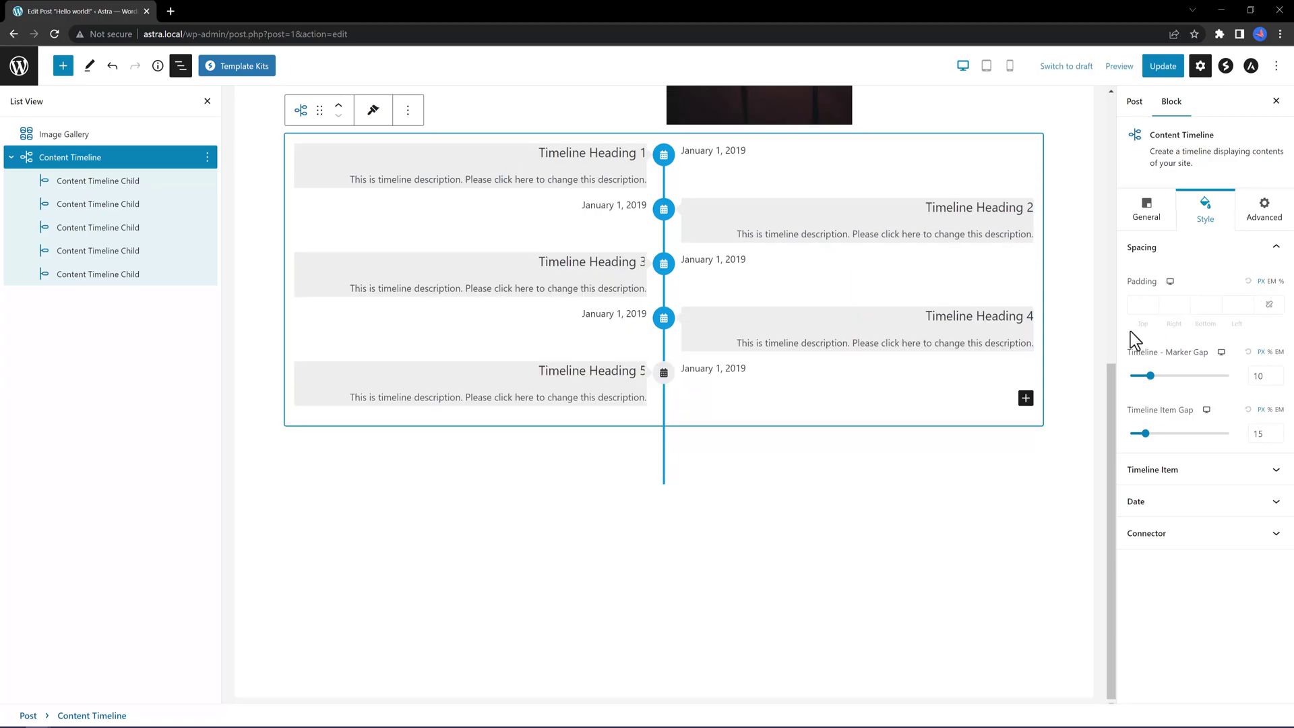
left_click(1025, 398)
Step: Insert a Google Maps block for London with zoom 18, height 500 and English language
type("googl")
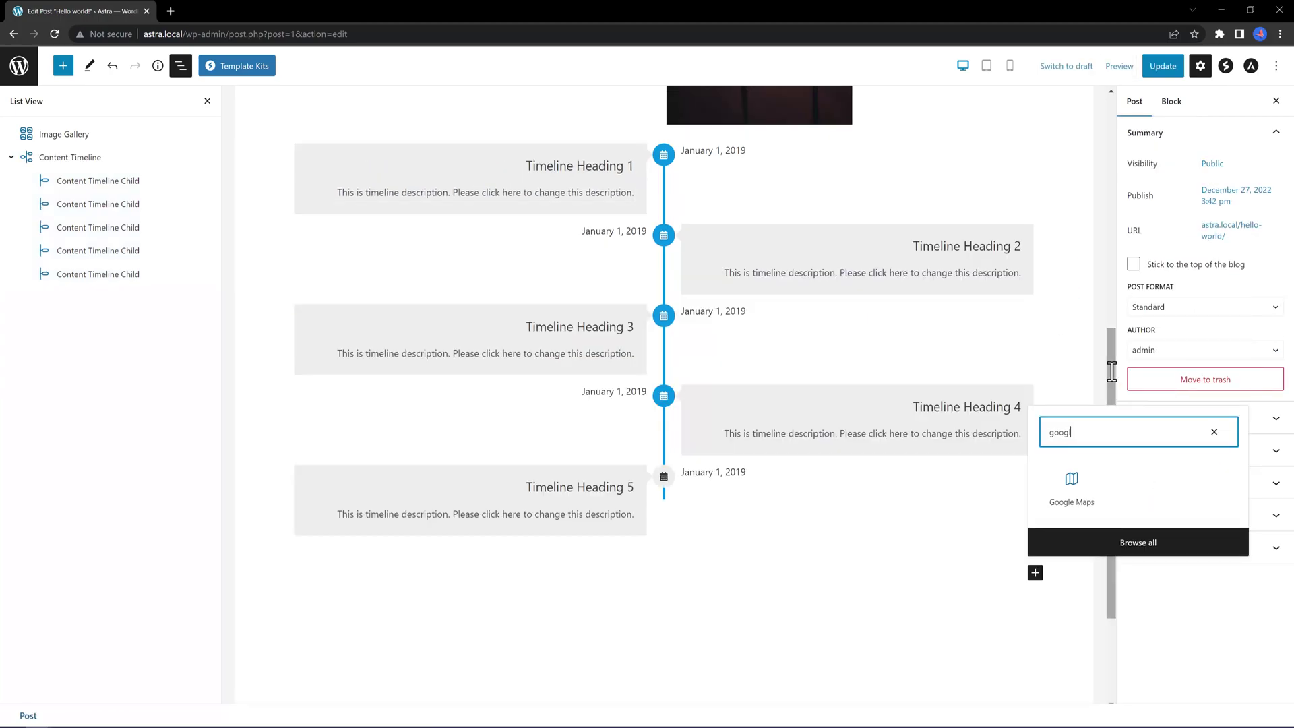
left_click(1073, 498)
type("Lo")
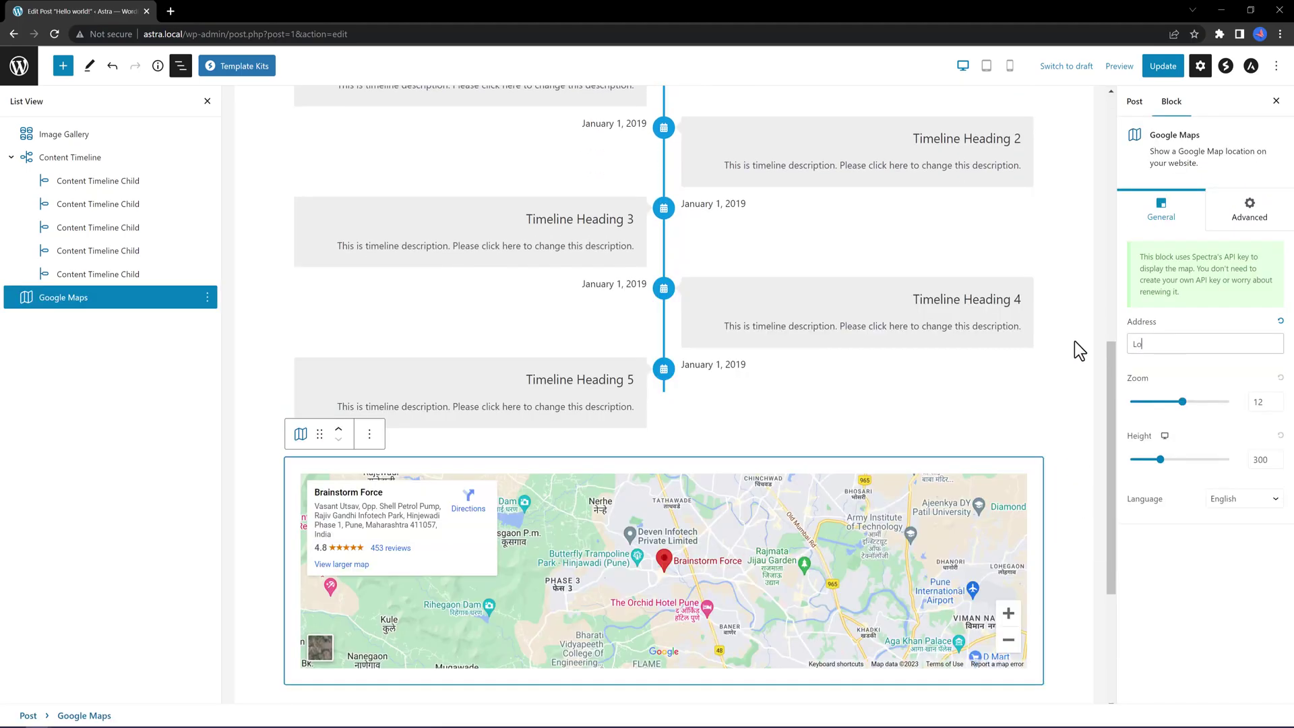
type("ndo")
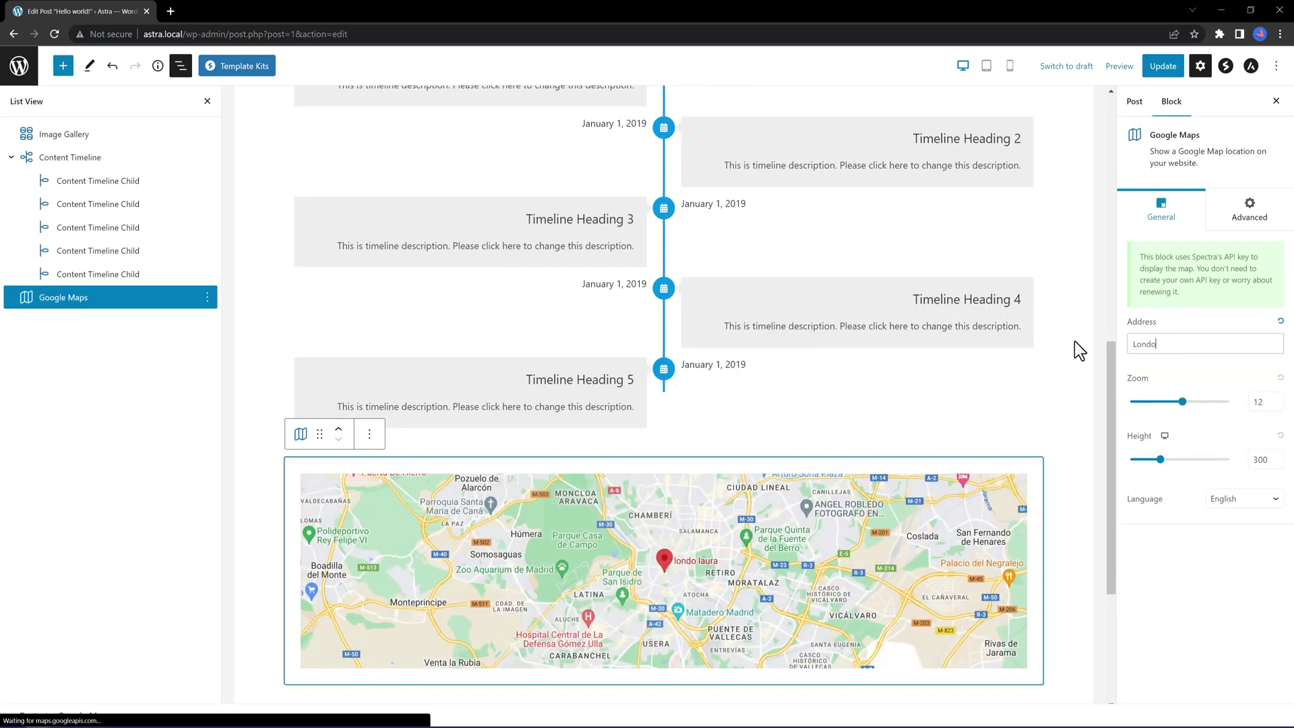
type("n")
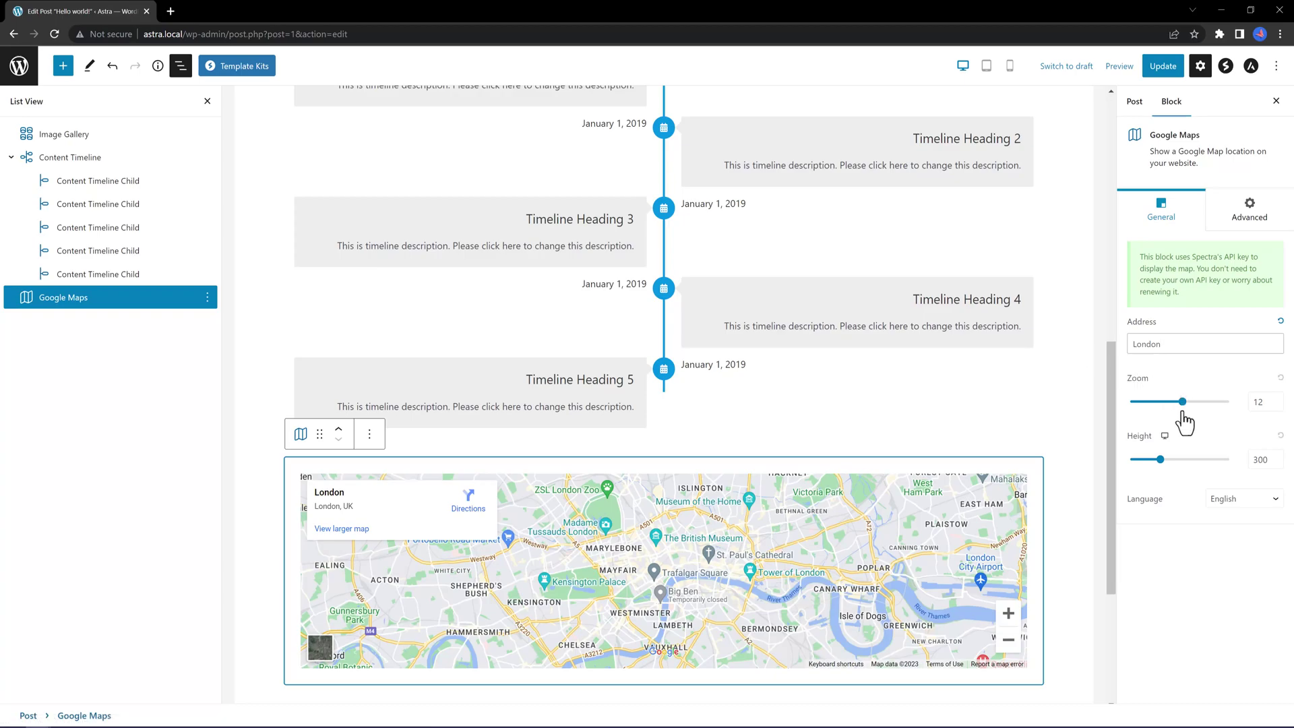
double_click(1259, 401)
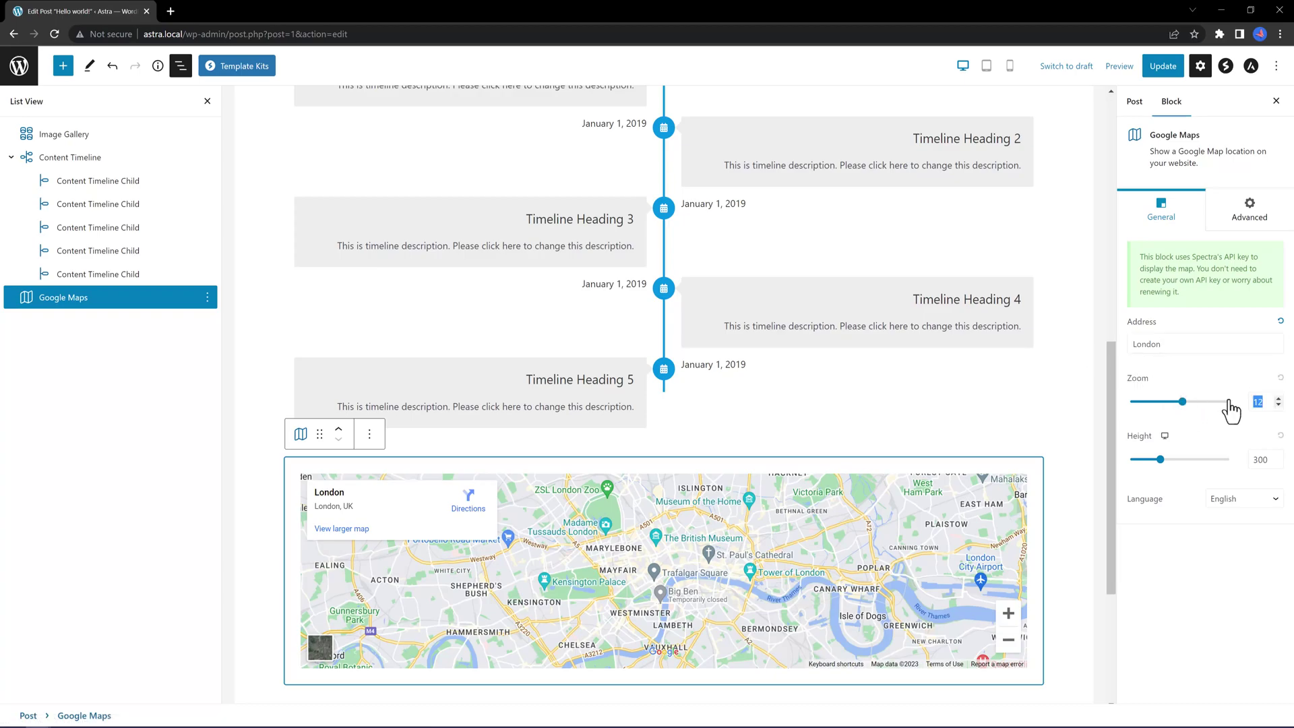
type("18")
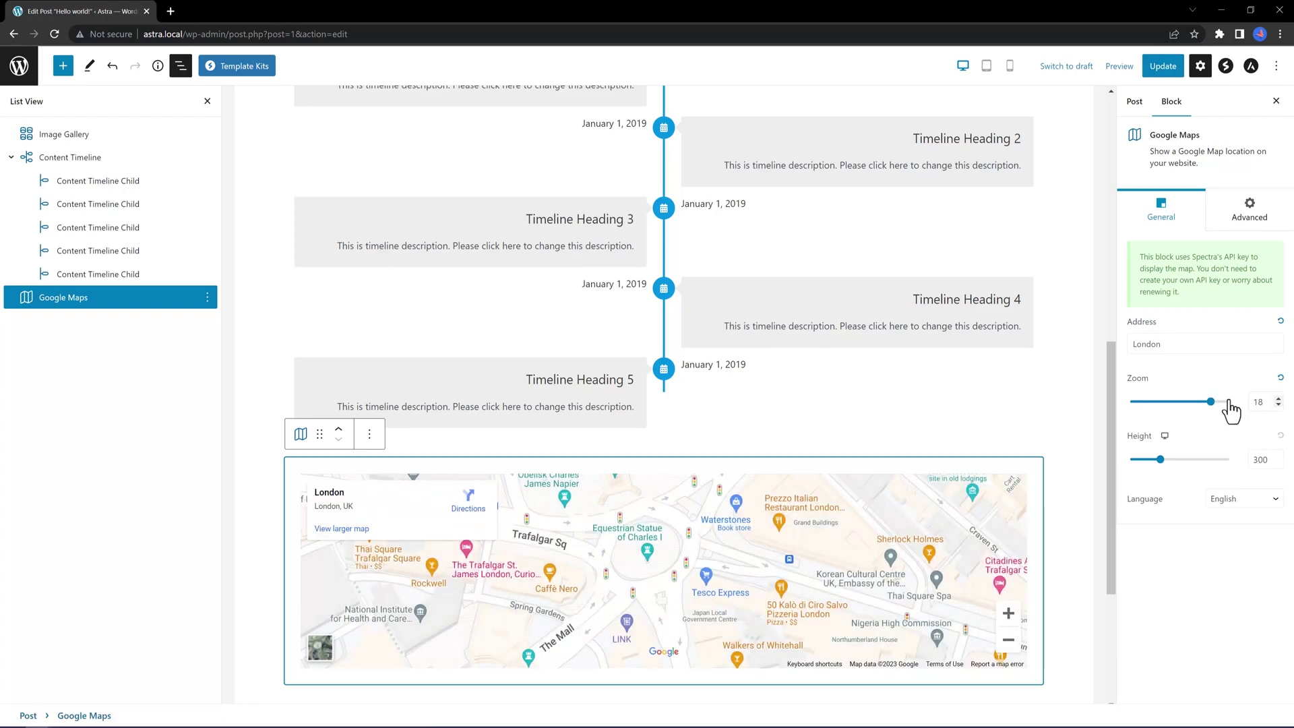
key("Tab")
type("500")
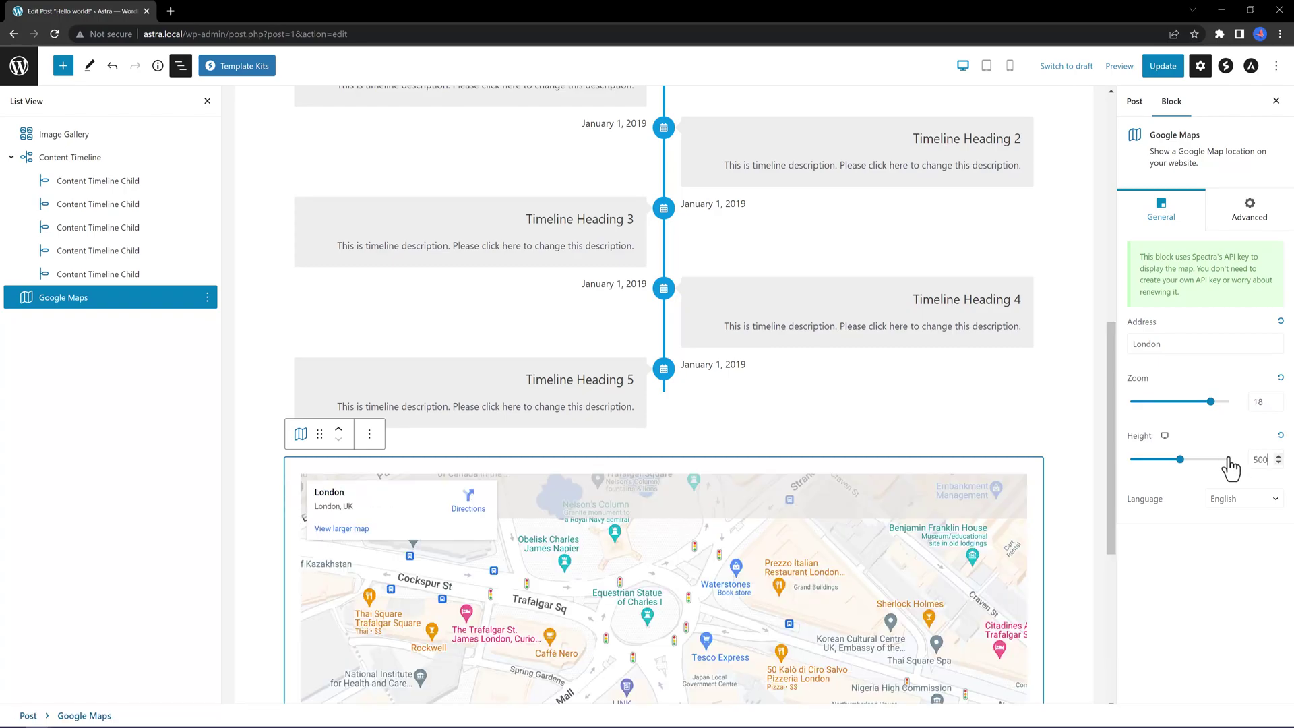
scroll(1074, 485, "down", 1)
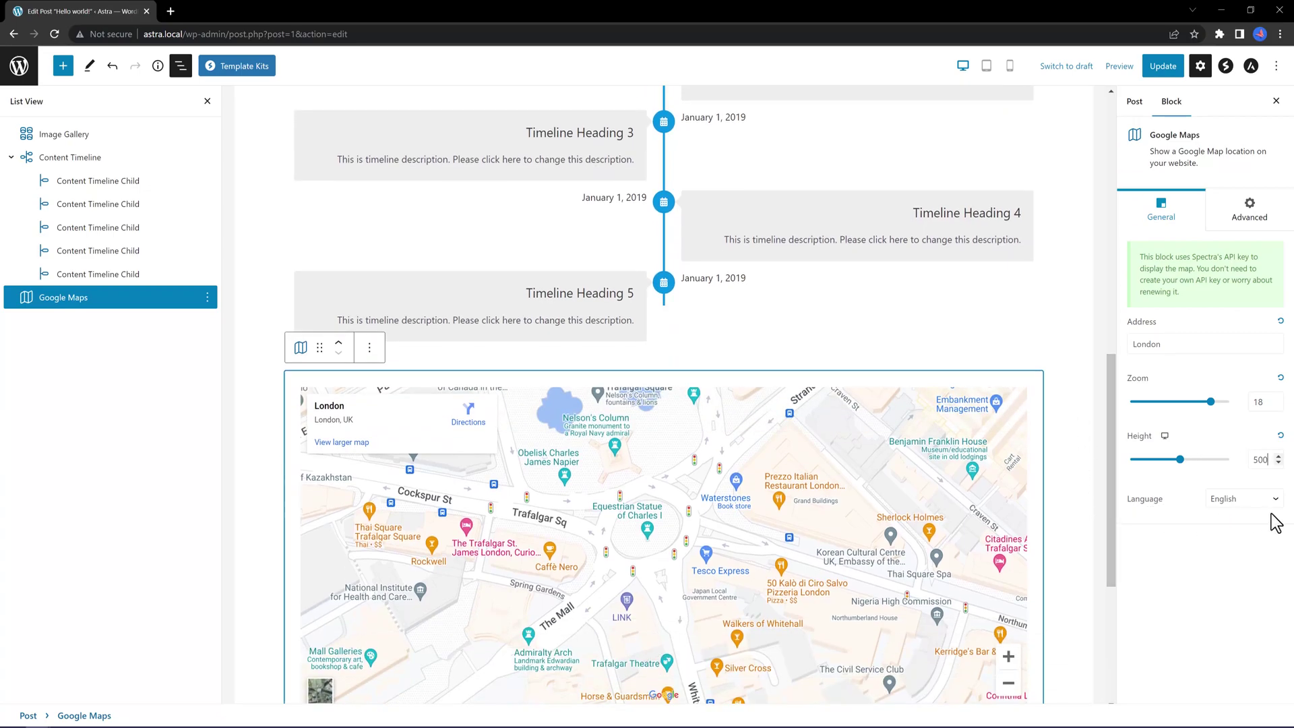
left_click(1245, 499)
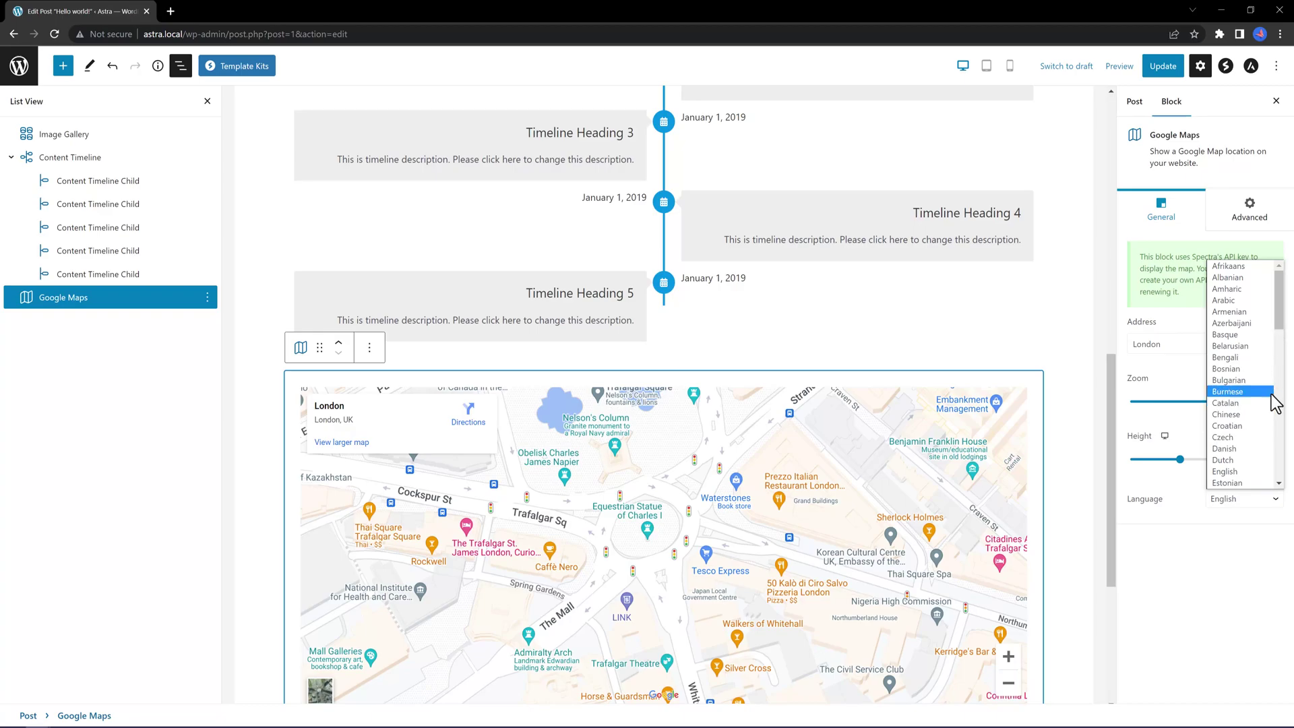
left_click(1233, 471)
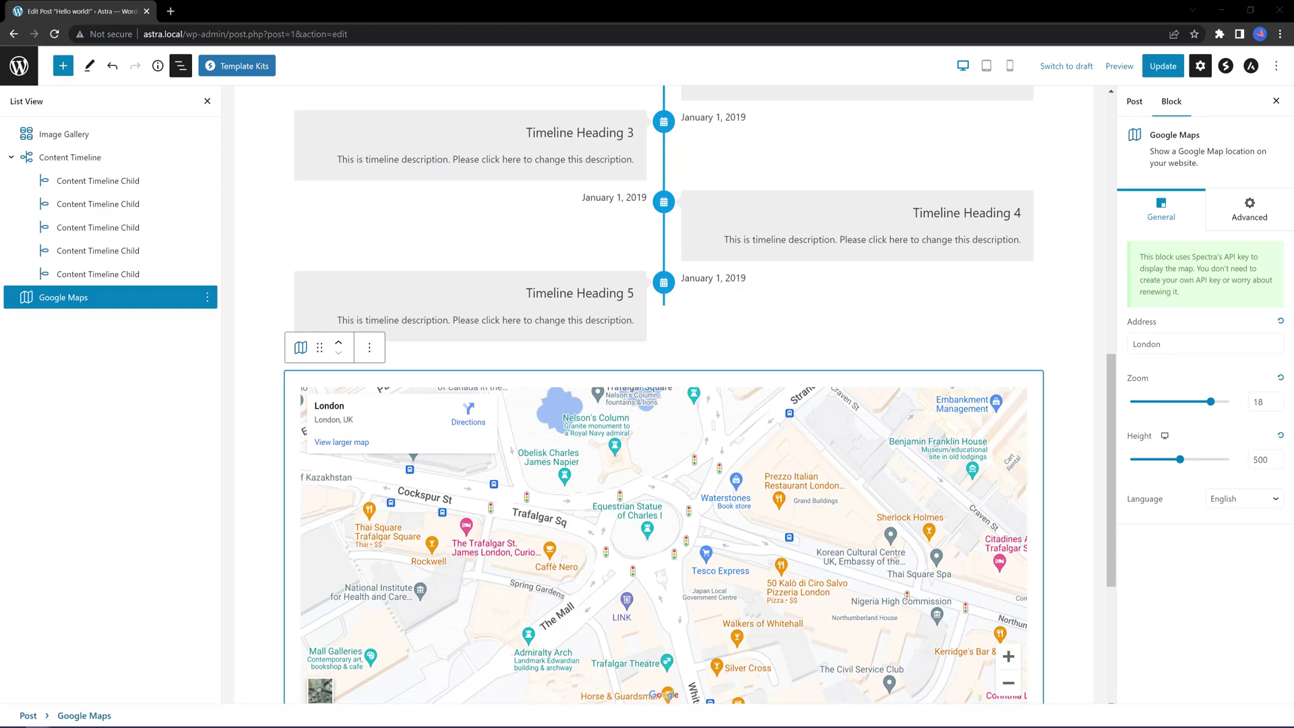
Step: Scroll the emptied post and bring up the Spectra Template Kits library
scroll(765, 441, "down", 3)
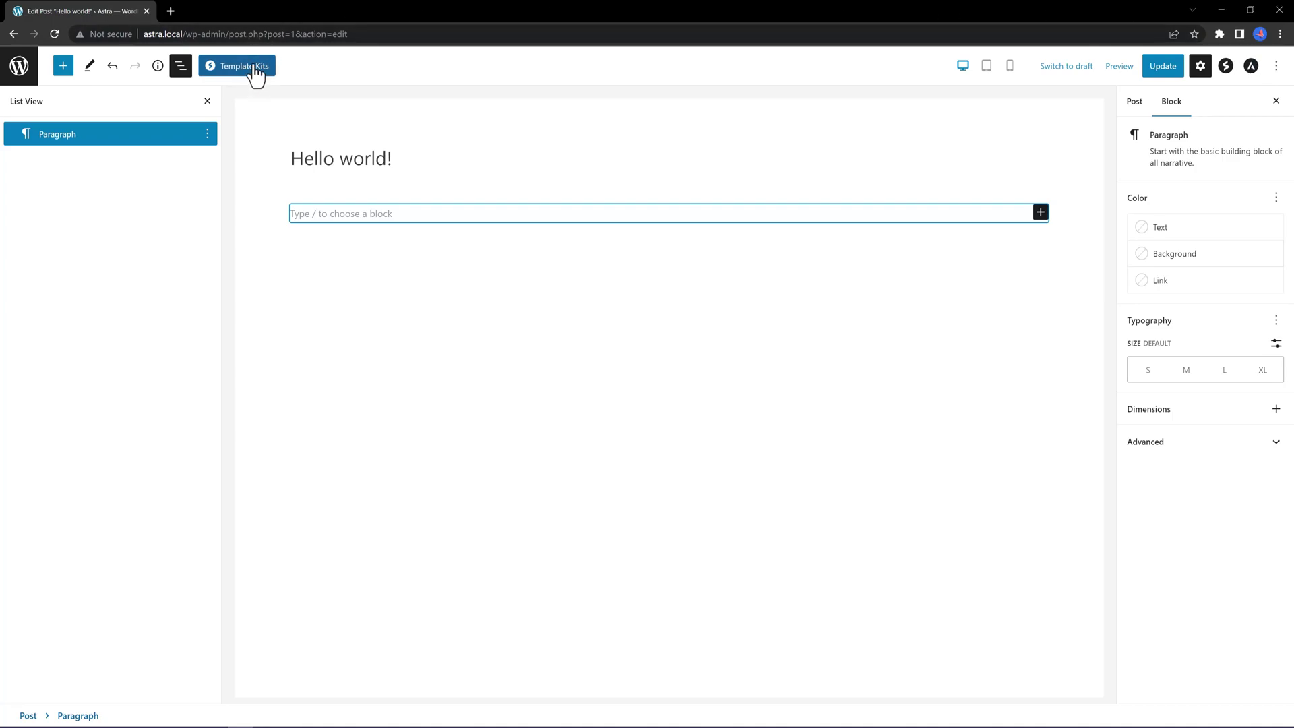
left_click(255, 70)
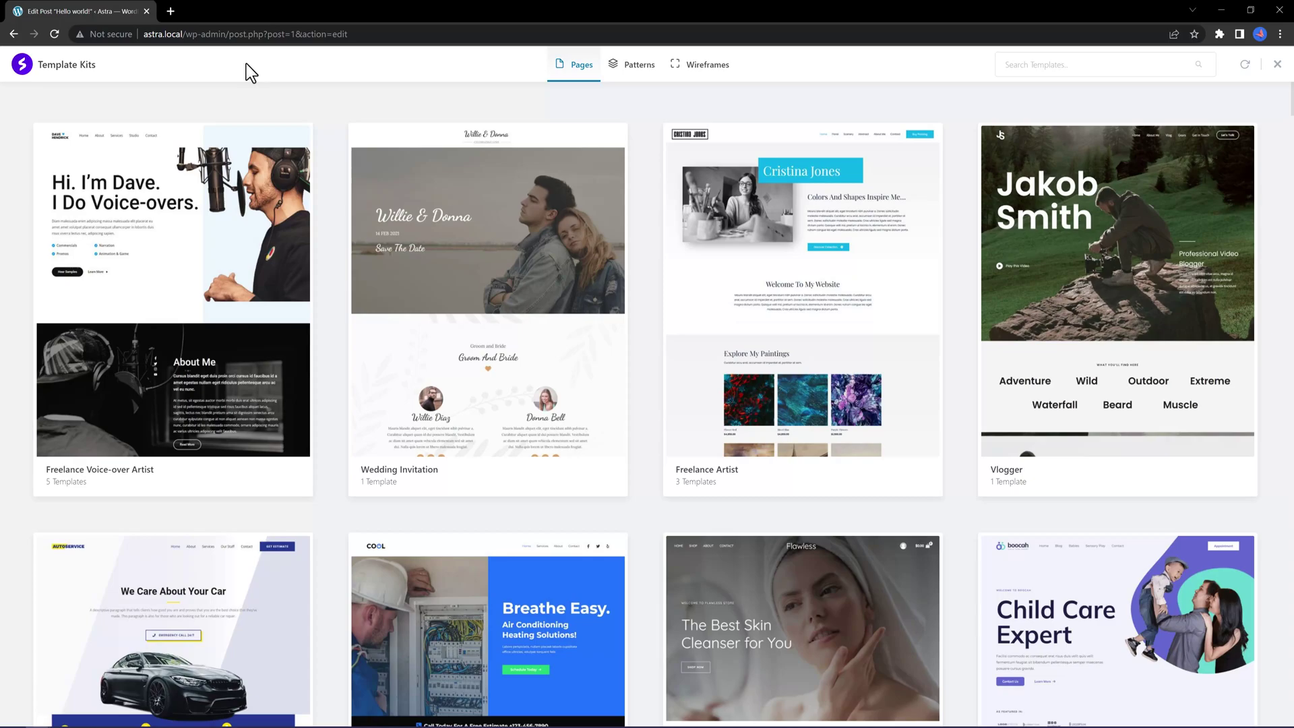
Step: Browse the Patterns and Wireframes collections, then return to the Pages kits
left_click(640, 68)
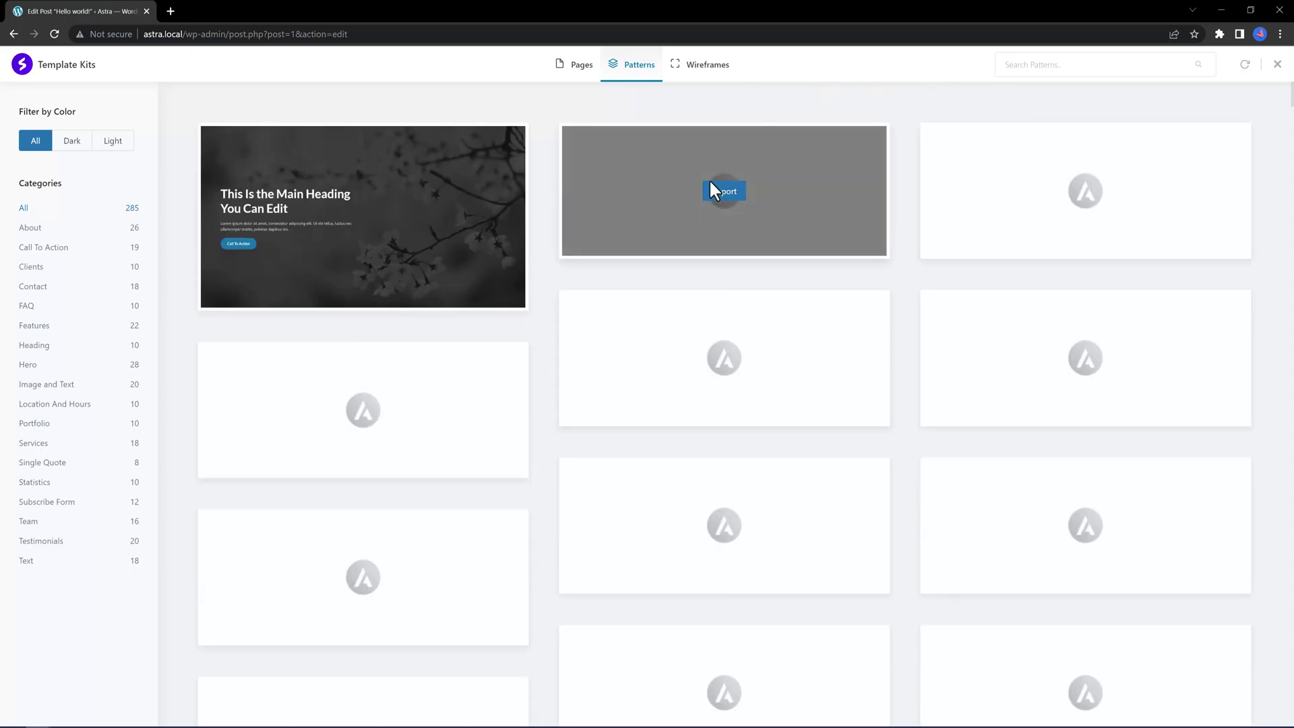
left_click(723, 66)
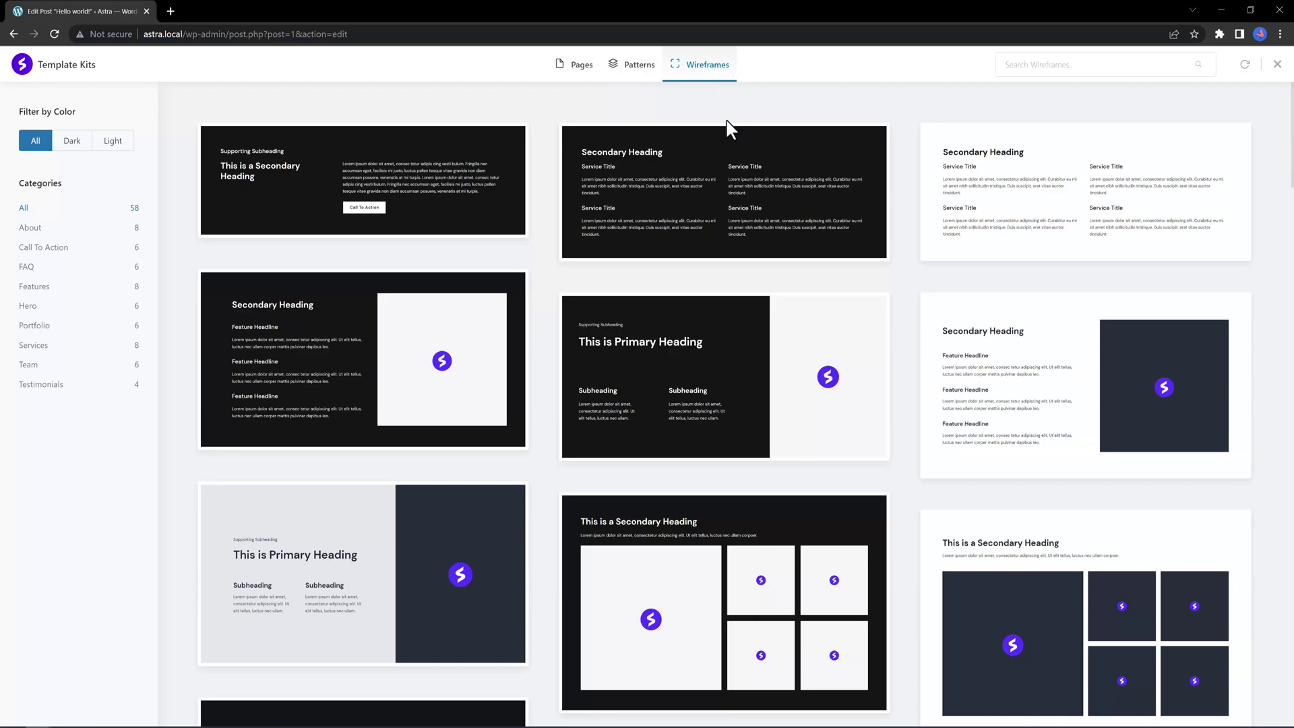
mouse_move(700, 394)
left_click(582, 65)
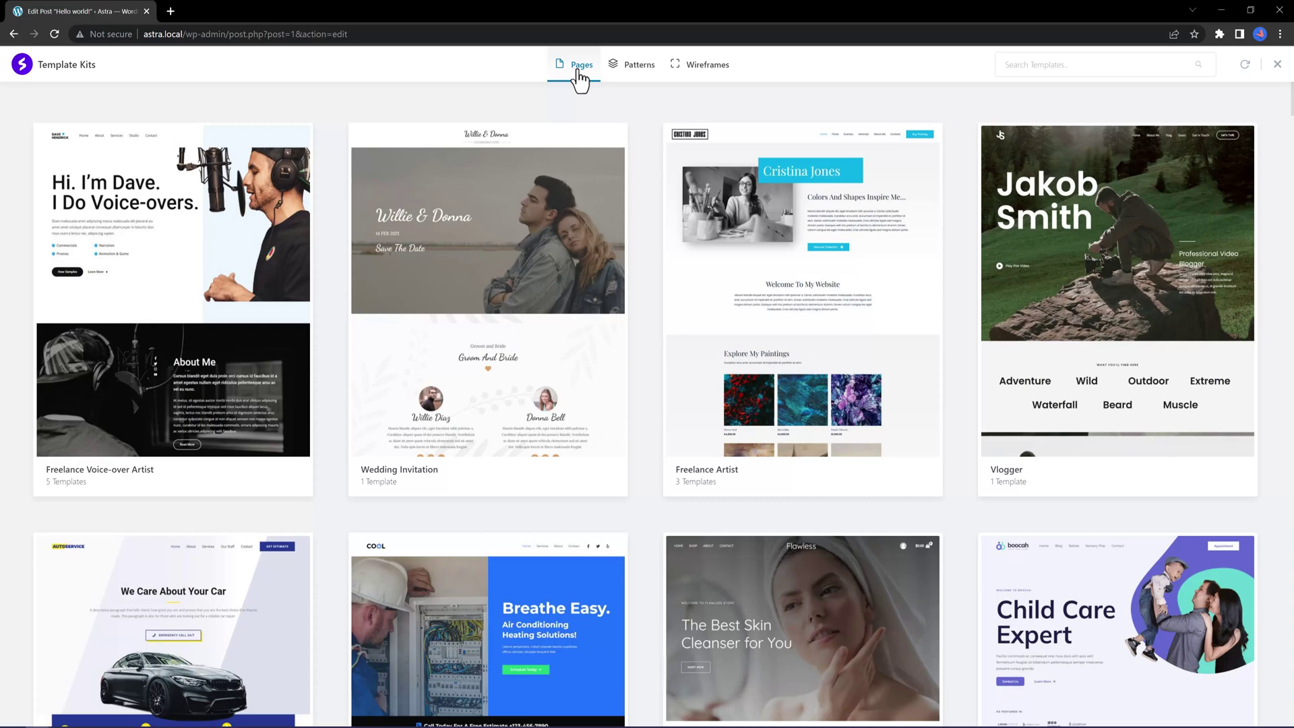
Step: Switch Template Kits to Patterns and try the Dark and Light colour filters
left_click(639, 69)
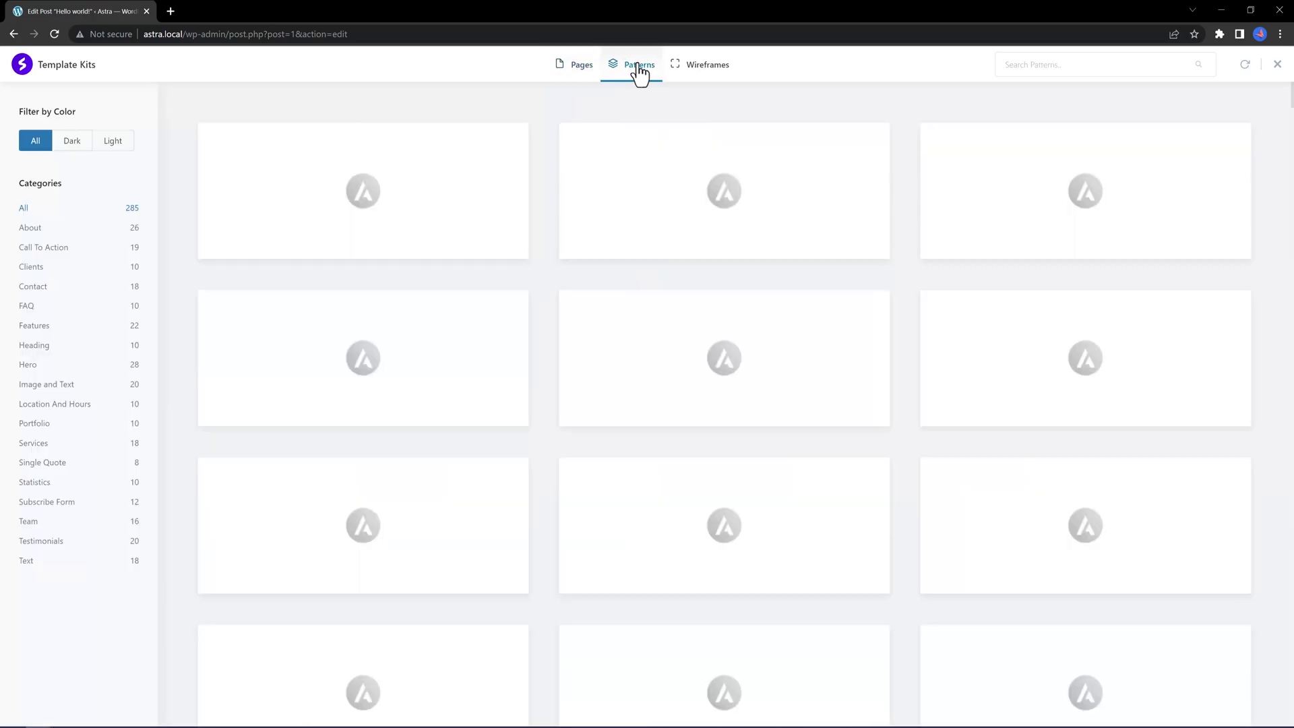
scroll(754, 404, "down", 4)
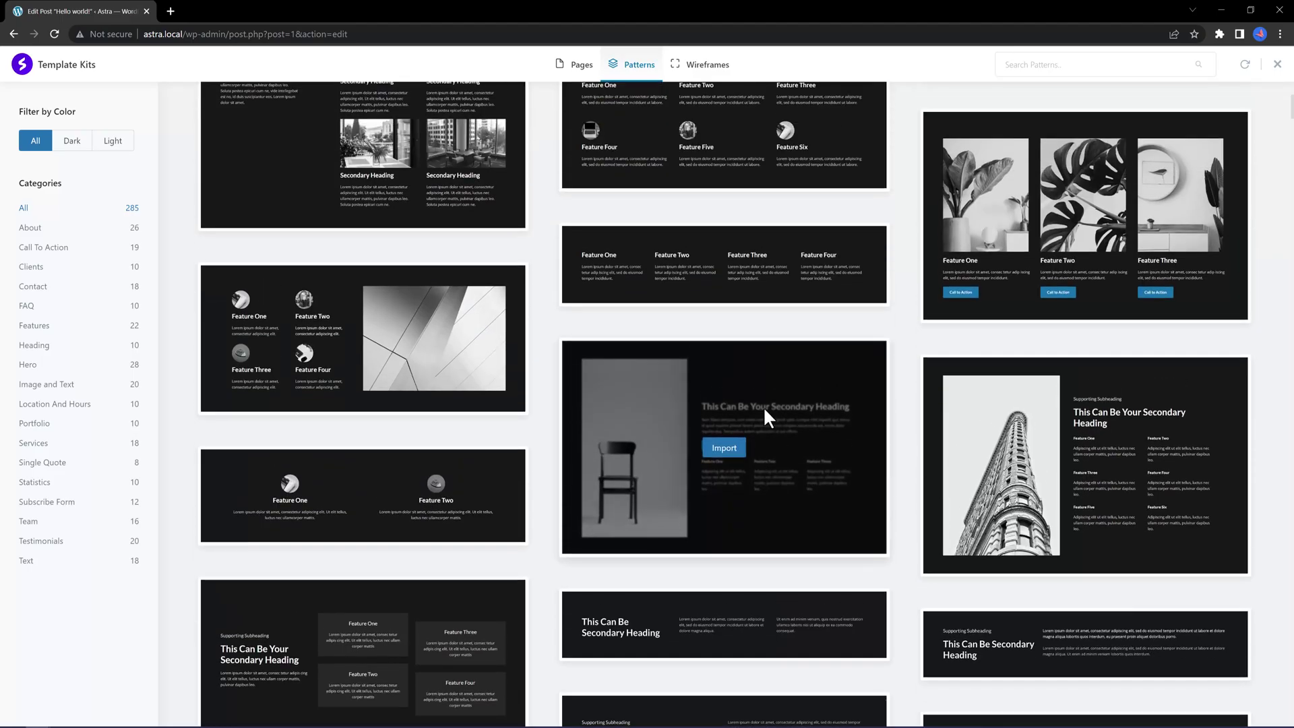
left_click(72, 141)
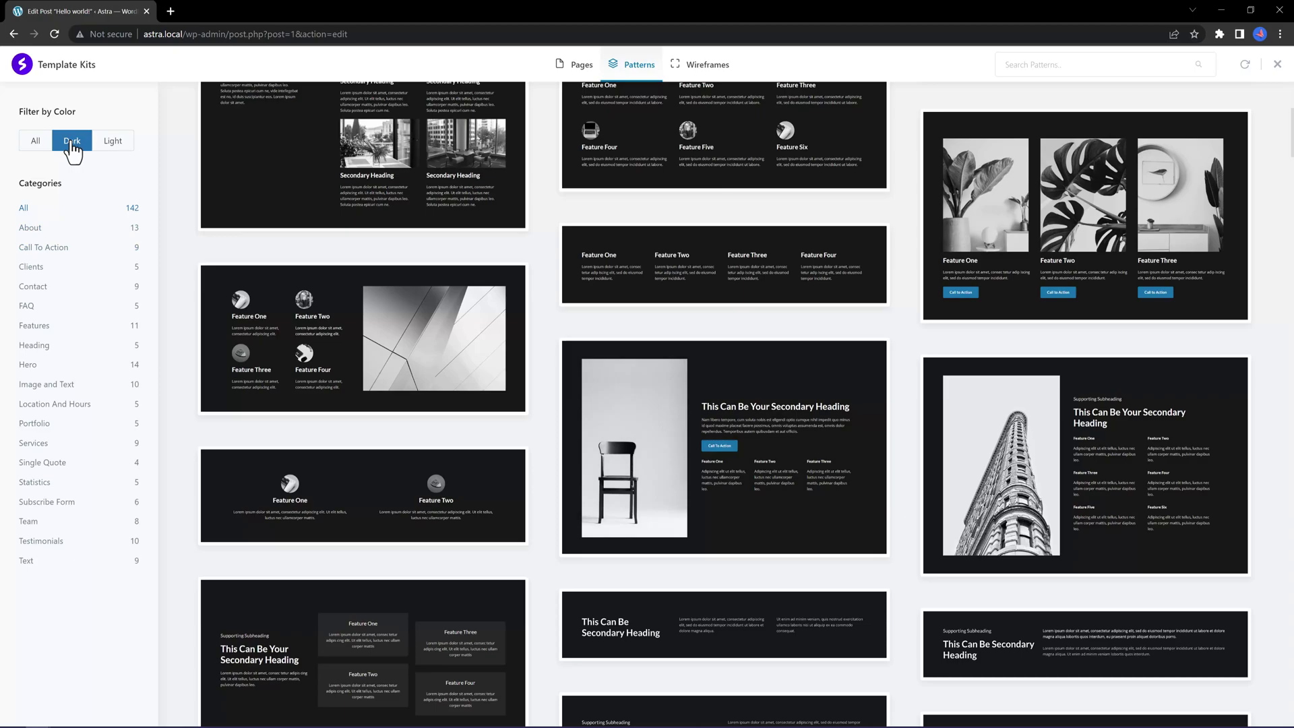
left_click(116, 143)
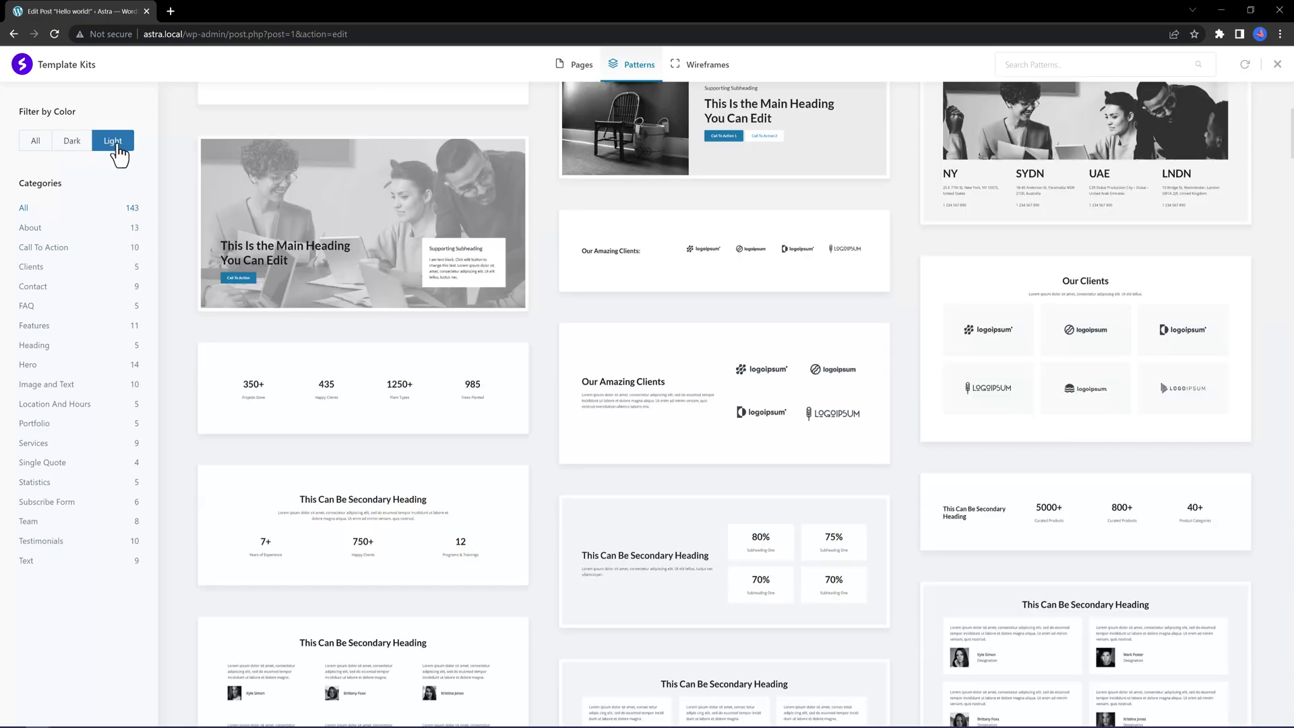
left_click(85, 145)
Step: Filter patterns through Call To Action, then settle on Dark Hero designs
left_click(62, 249)
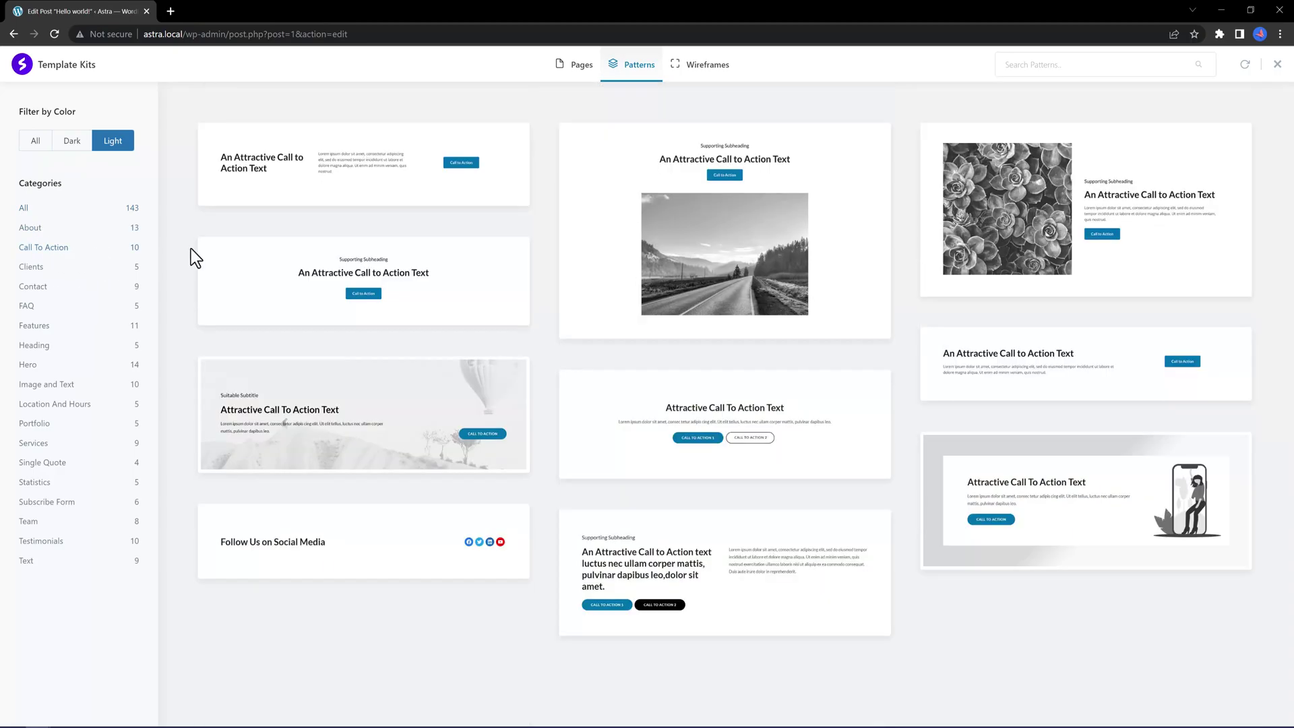
left_click(72, 140)
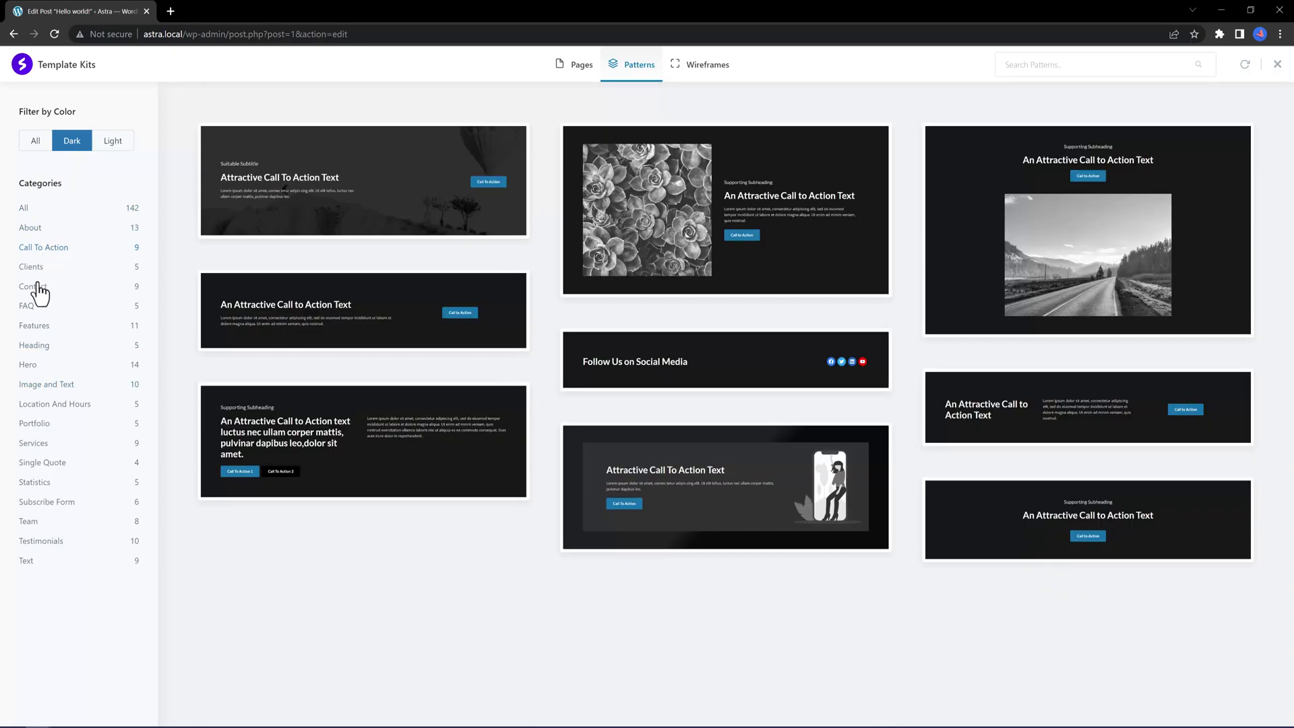
left_click(43, 368)
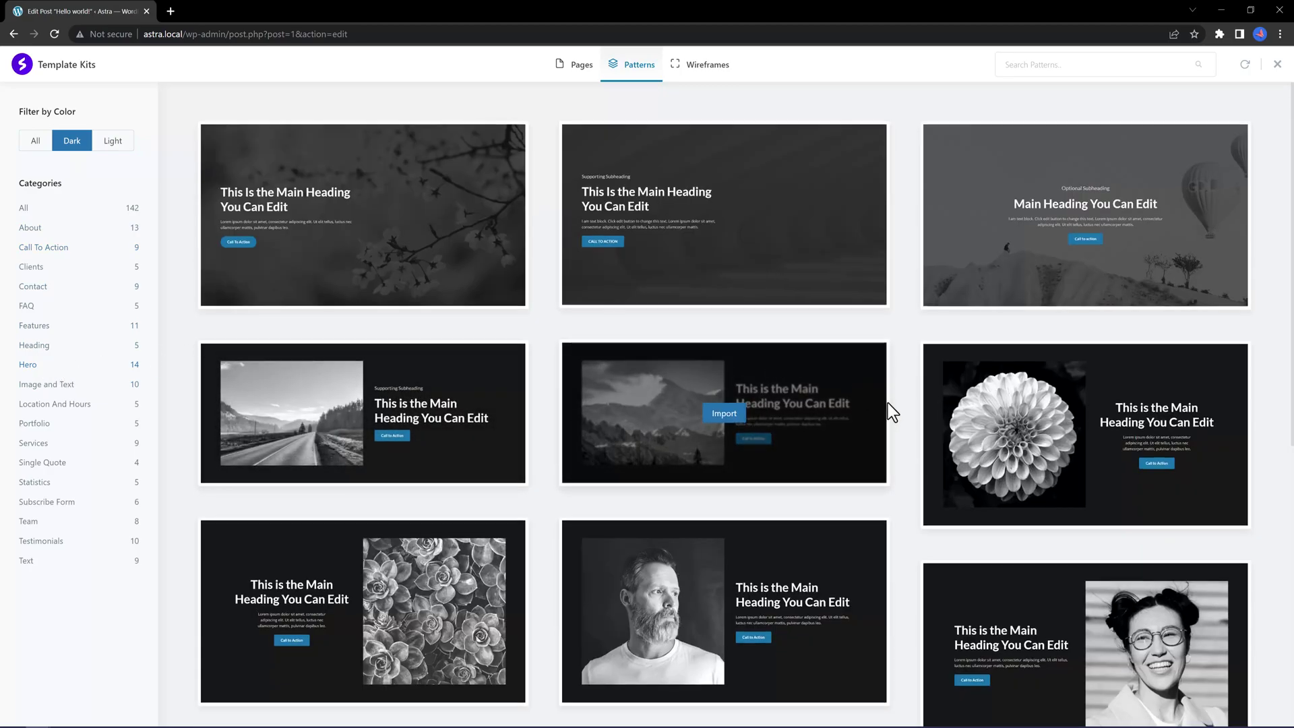
scroll(888, 410, "down", 7)
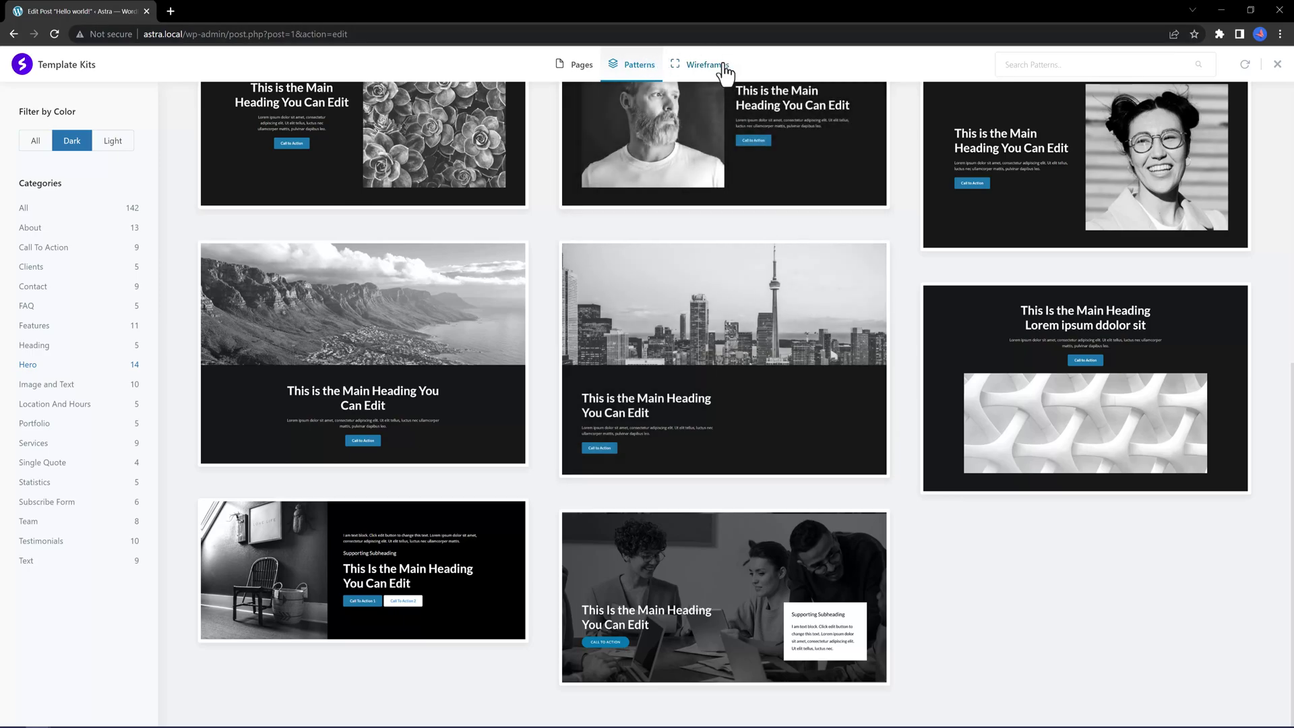
Step: Show the light wireframe layouts, such as Call To Action and Secondary Heading designs
left_click(725, 74)
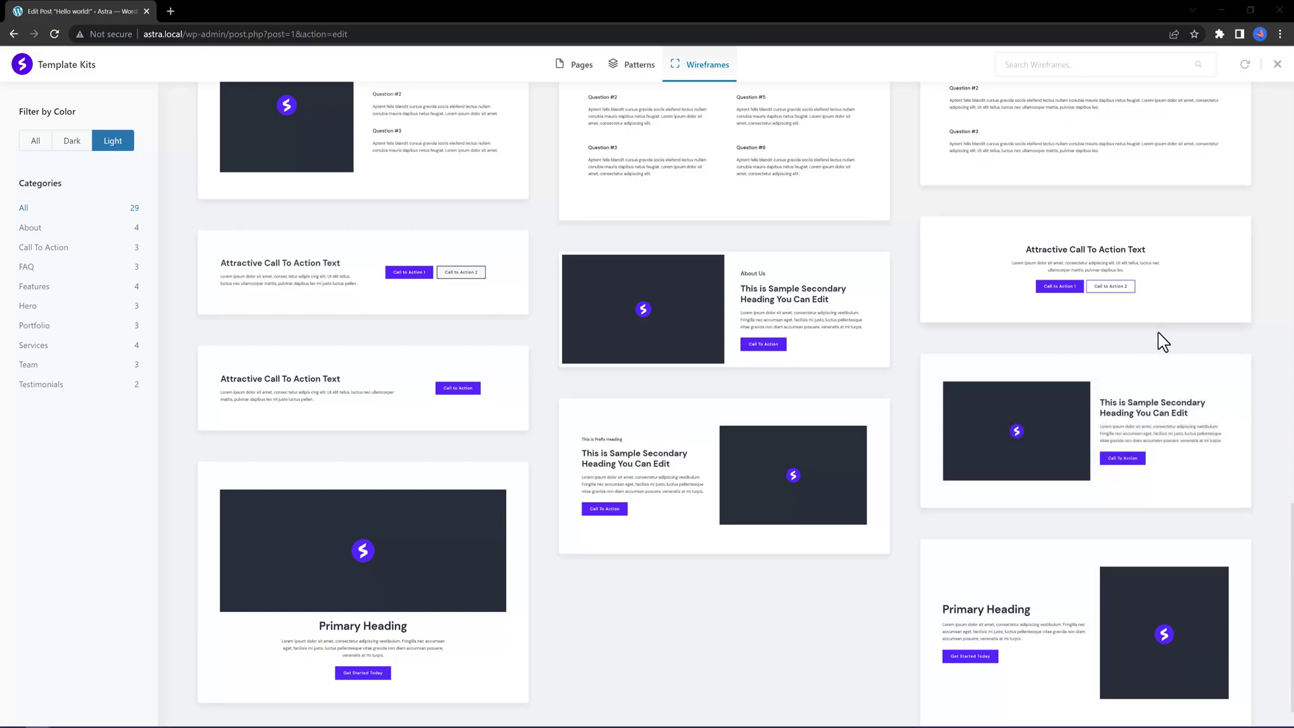
mouse_move(1062, 404)
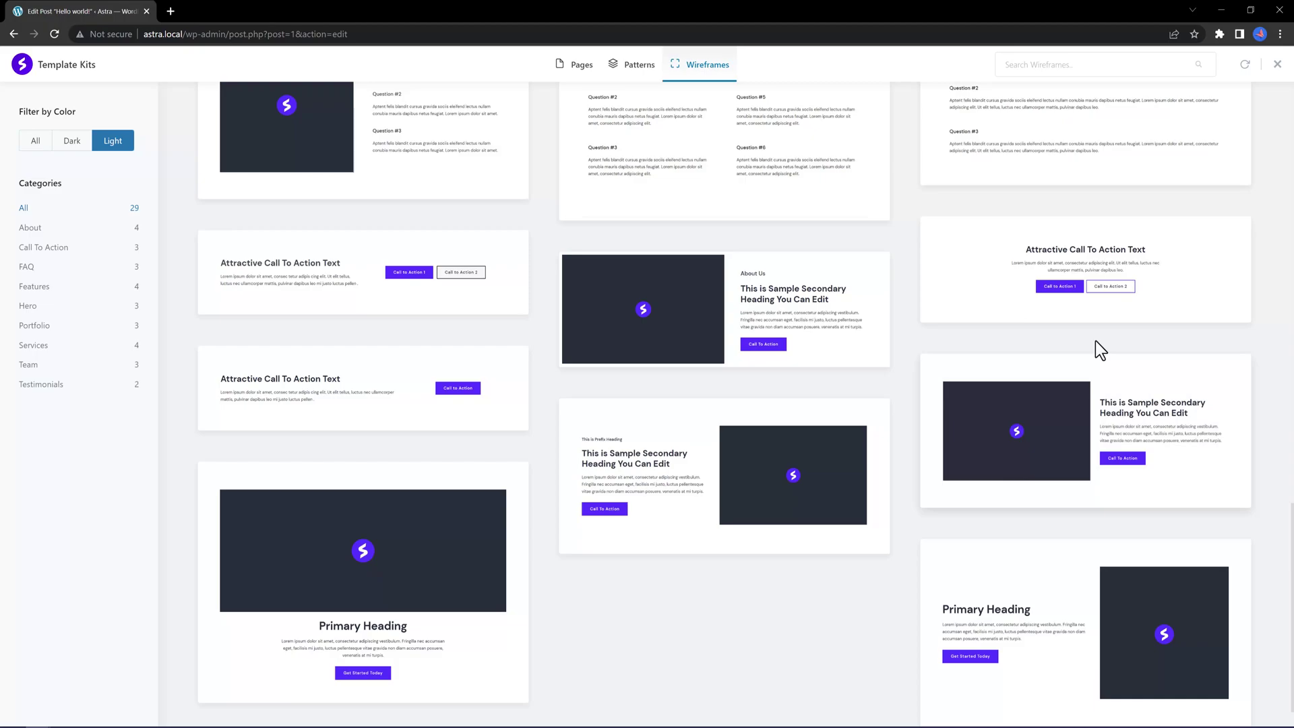
scroll(1095, 341, "down", 1)
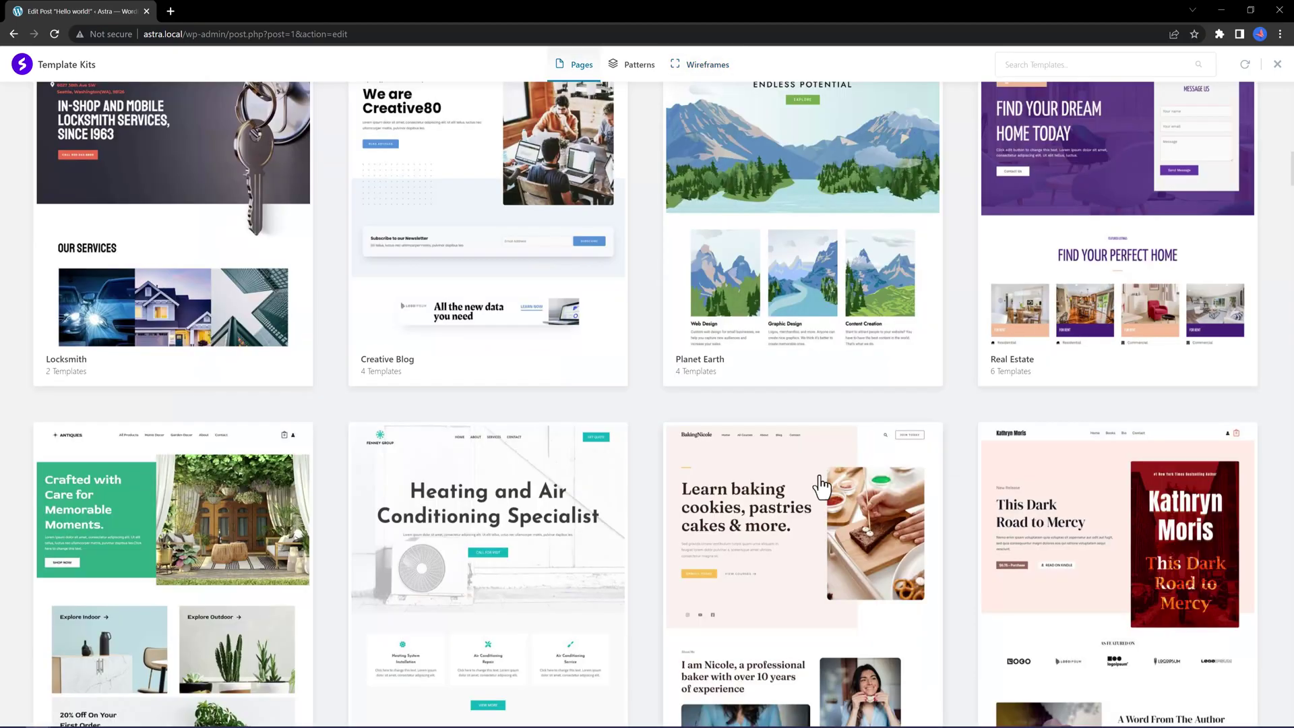
Step: Open the Learn Baking page kit and preview its Blog page template
left_click(823, 491)
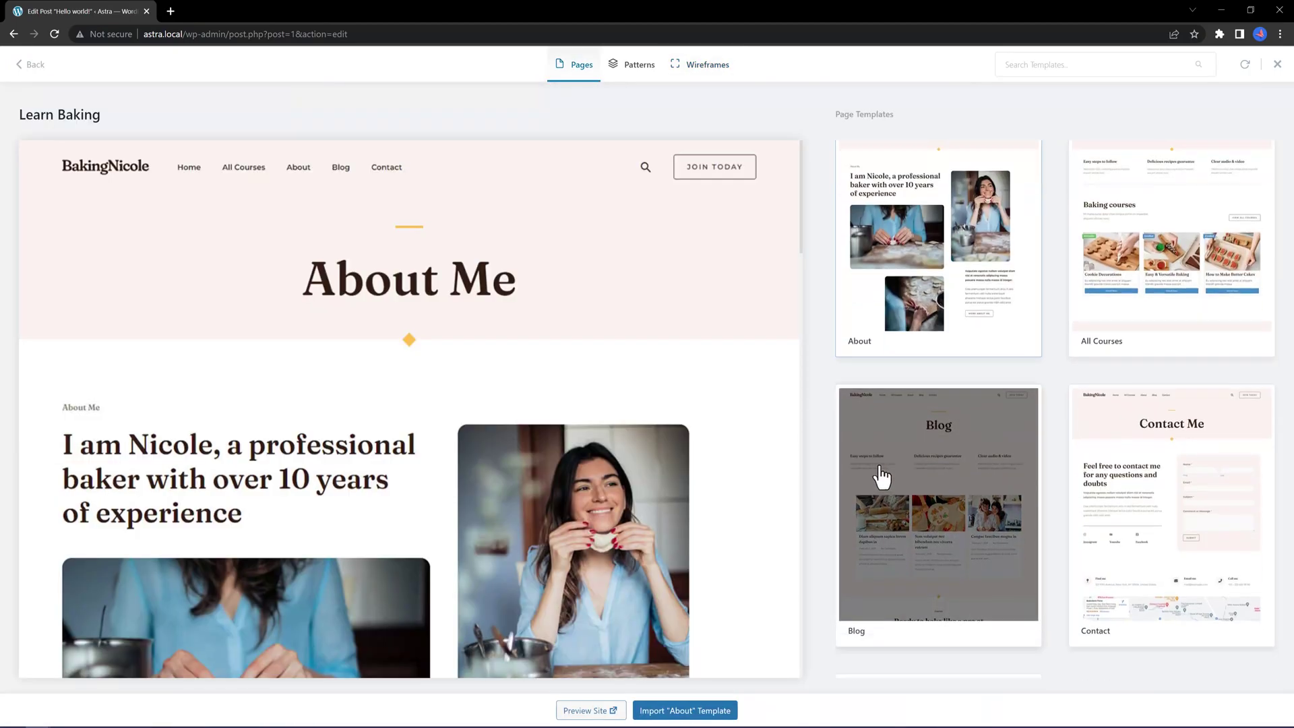
left_click(880, 475)
scroll(1057, 329, "down", 3)
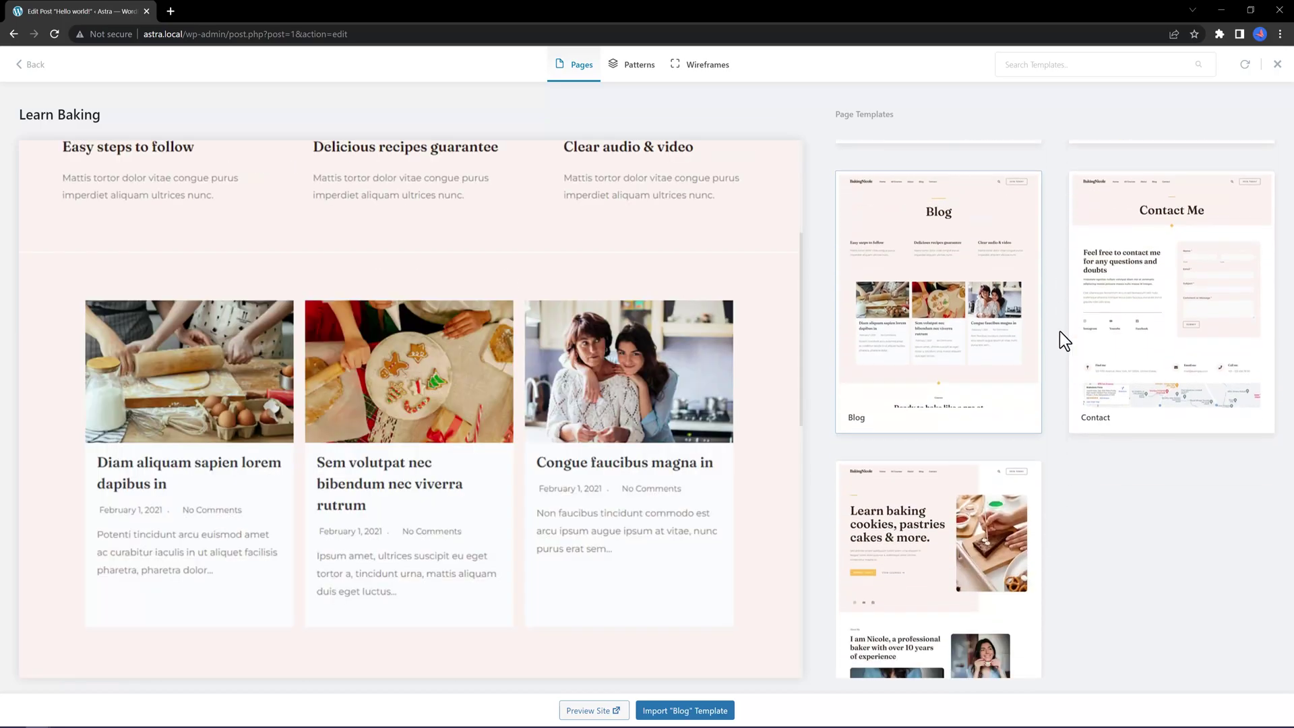